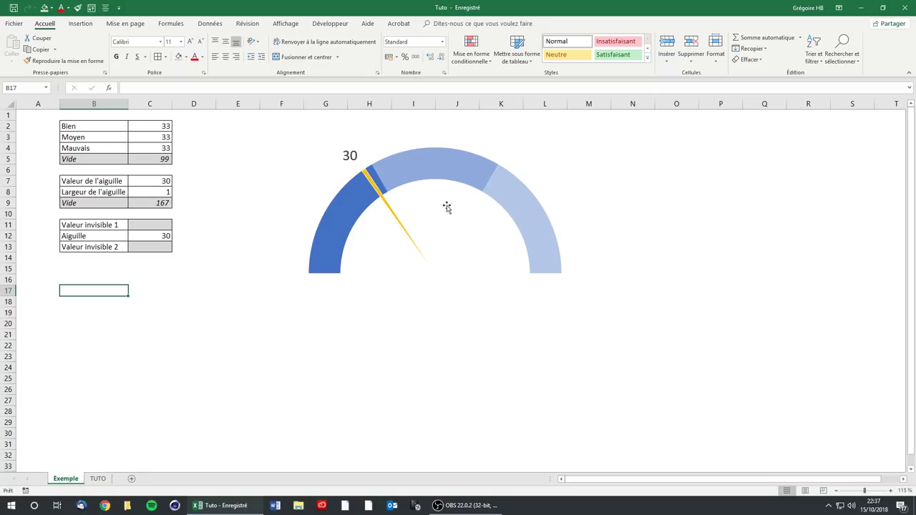
Try needle values of 50 and then 75 in cell C7.
{"action": "mouse_move", "coordinate": [400, 395]}
{"action": "mouse_move", "coordinate": [403, 302]}
{"action": "mouse_move", "coordinate": [333, 257]}
{"action": "mouse_move", "coordinate": [412, 175]}
{"action": "mouse_move", "coordinate": [353, 184]}
{"action": "left_click", "coordinate": [158, 180]}
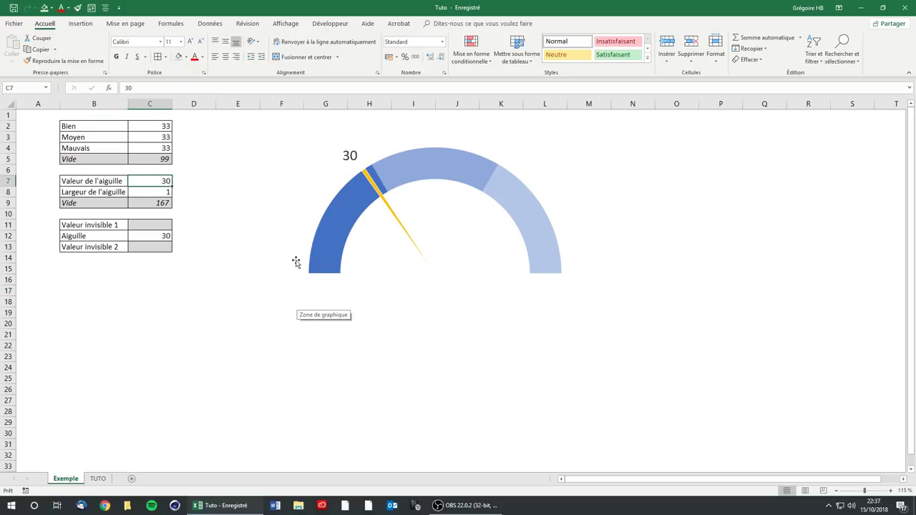
{"action": "left_click_drag", "start_coordinate": [101, 126], "coordinate": [150, 127]}
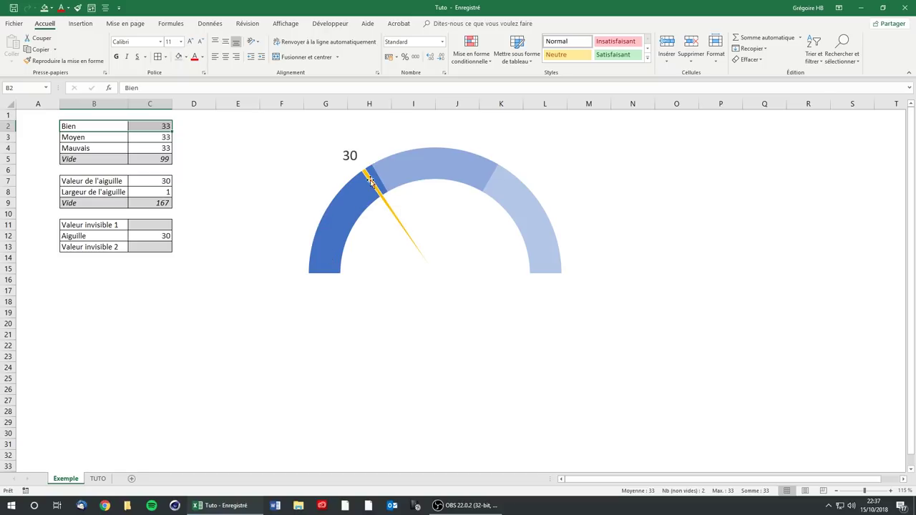
{"action": "left_click", "coordinate": [158, 181]}
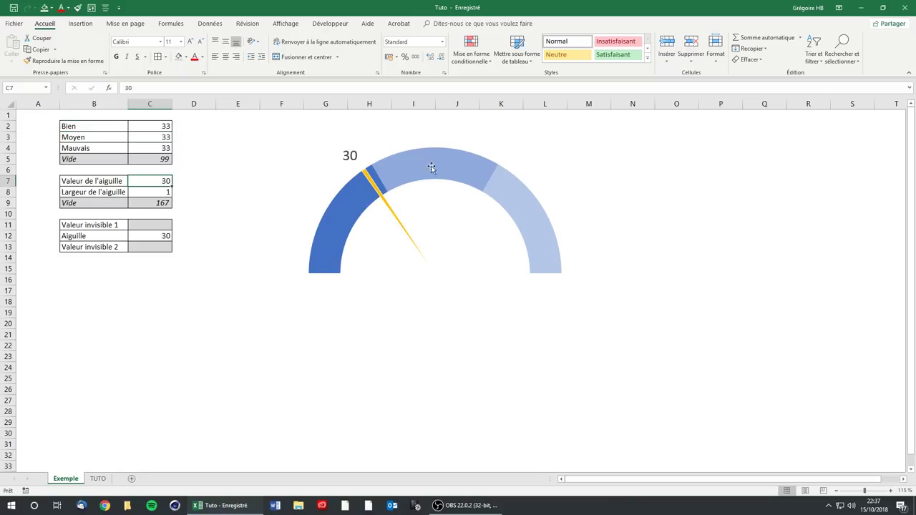
{"action": "type", "text": "50"}
{"action": "key", "text": "Return"}
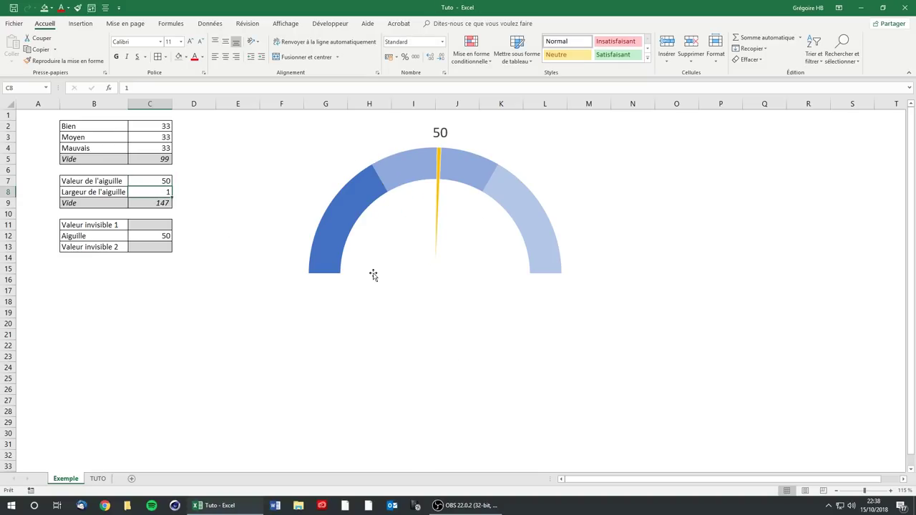
{"action": "left_click", "coordinate": [139, 181]}
{"action": "type", "text": "75"}
{"action": "key", "text": "Return"}
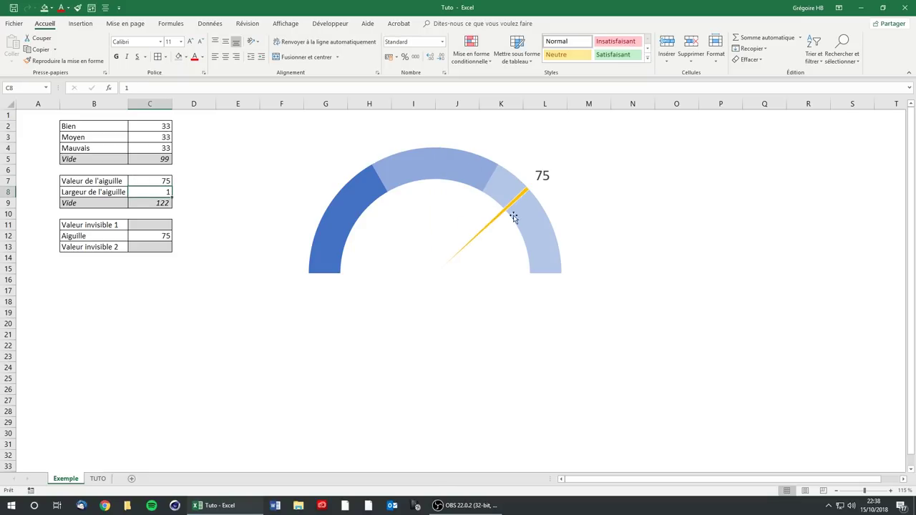
Set the gauge's needle value in C7 to 20.
{"action": "mouse_move", "coordinate": [551, 262]}
{"action": "left_click", "coordinate": [547, 255]}
{"action": "left_click", "coordinate": [760, 275]}
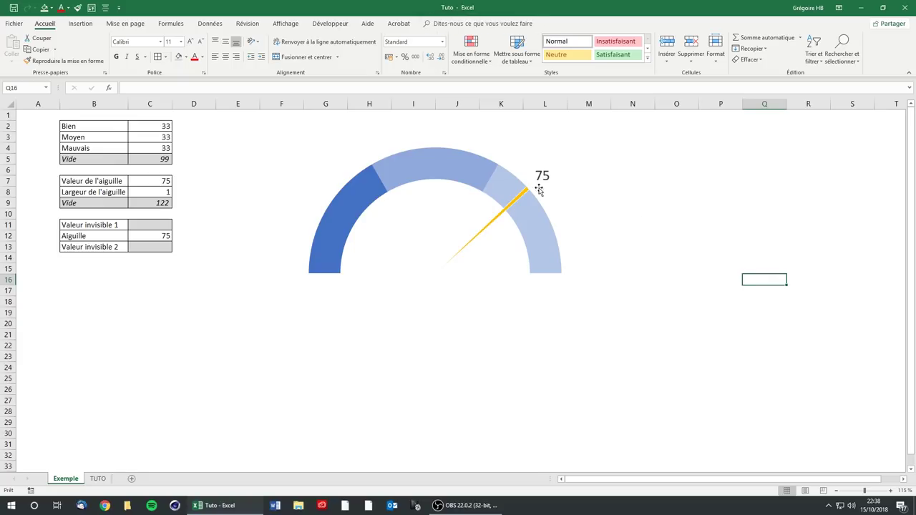
{"action": "left_click", "coordinate": [141, 184]}
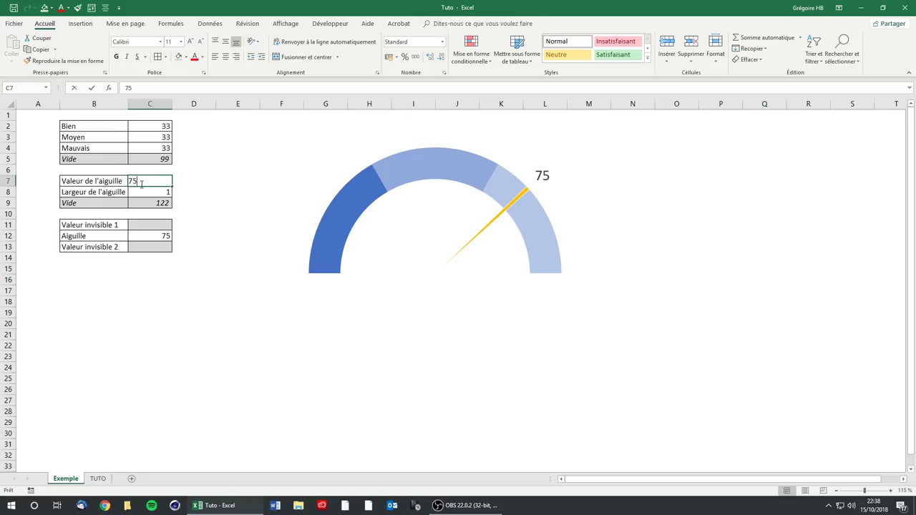
{"action": "type", "text": "330"}
{"action": "key", "text": "Return"}
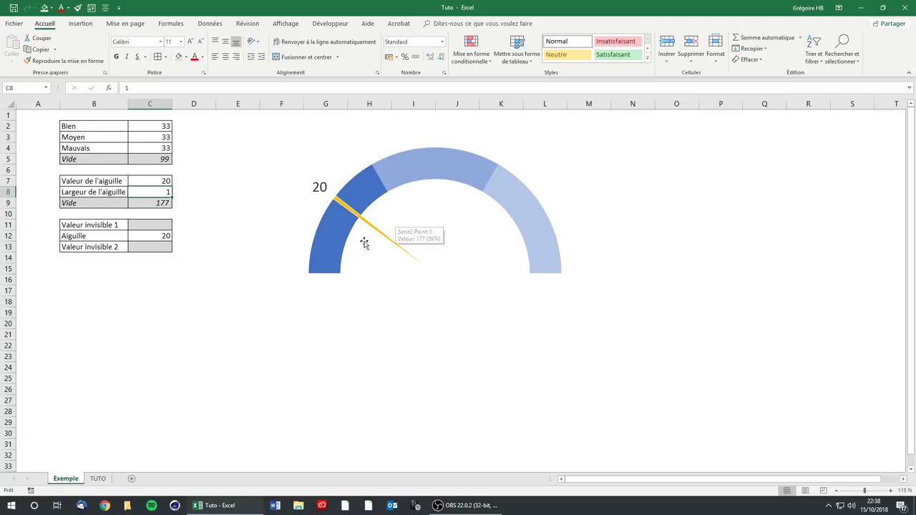
Set the Bien, Moyen and Mauvais zone values to 50, 100 and 150.
{"action": "left_click", "coordinate": [152, 127]}
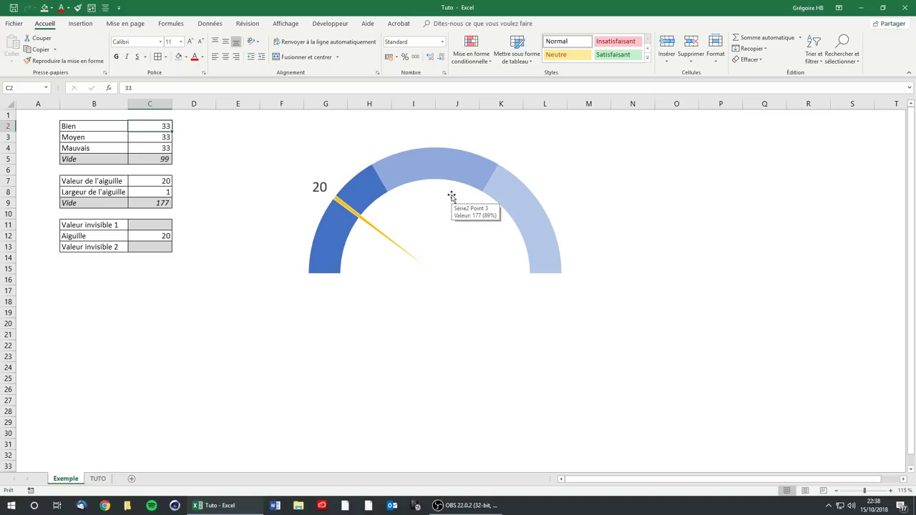
{"action": "type", "text": "50"}
{"action": "key", "text": "Return"}
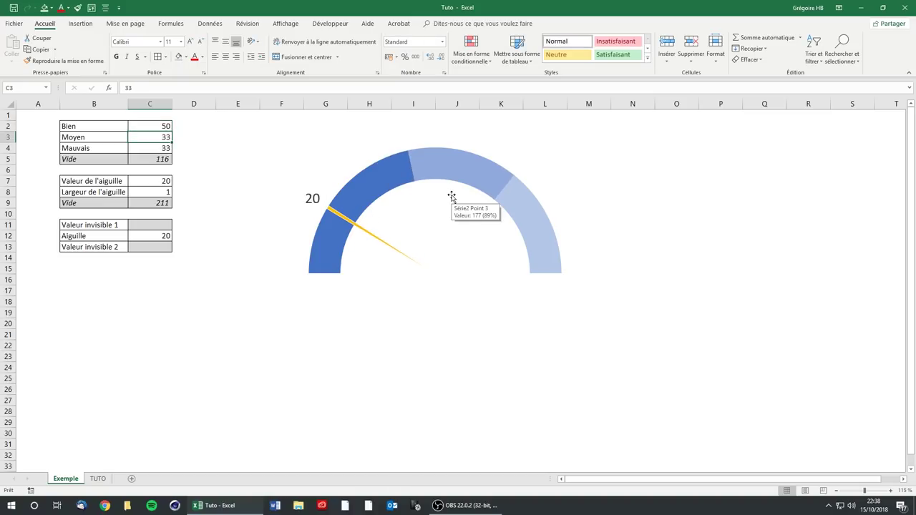
{"action": "type", "text": "15"}
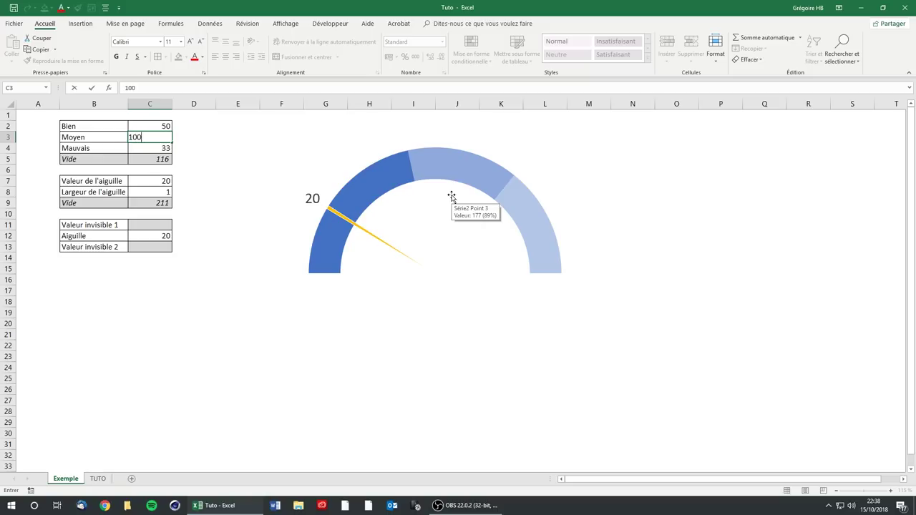
{"action": "key", "text": "Return"}
{"action": "type", "text": "1500"}
{"action": "key", "text": "Return"}
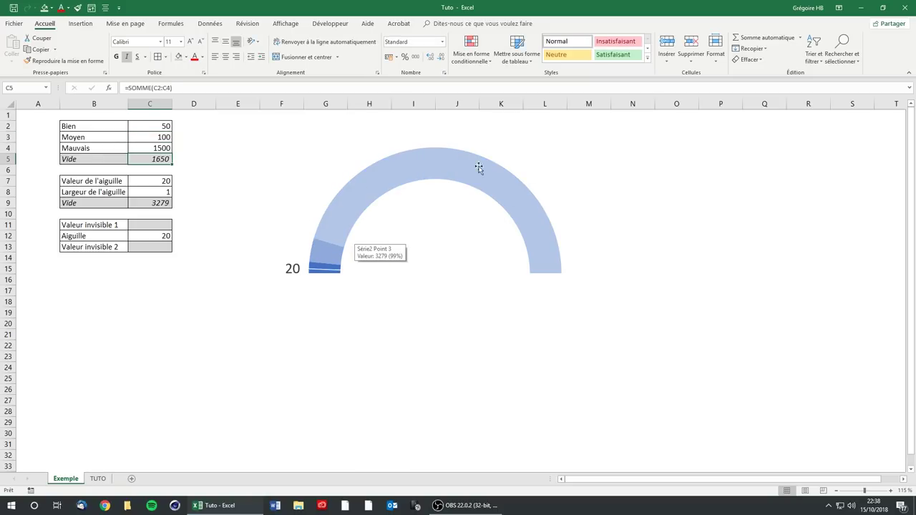
{"action": "left_click", "coordinate": [163, 149]}
{"action": "type", "text": "150"}
{"action": "key", "text": "Return"}
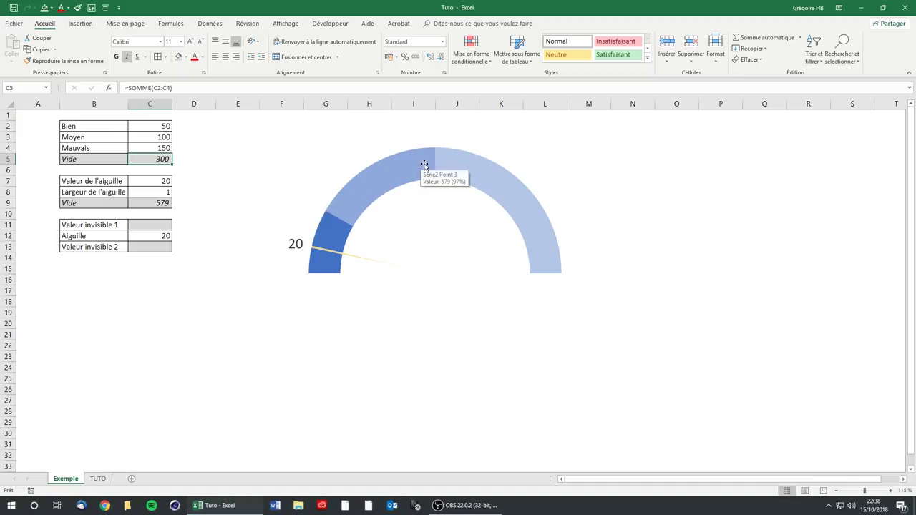
{"action": "mouse_move", "coordinate": [343, 249]}
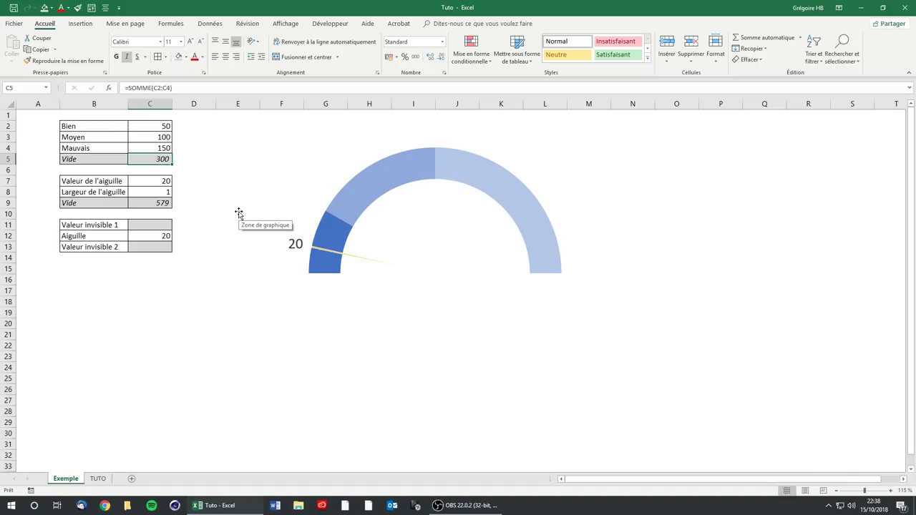
{"action": "mouse_move", "coordinate": [443, 275]}
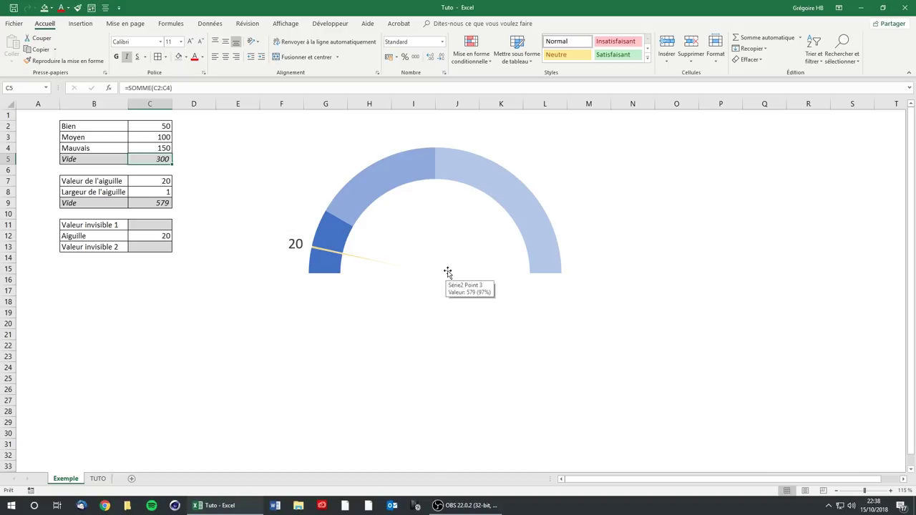
{"action": "left_click", "coordinate": [167, 190]}
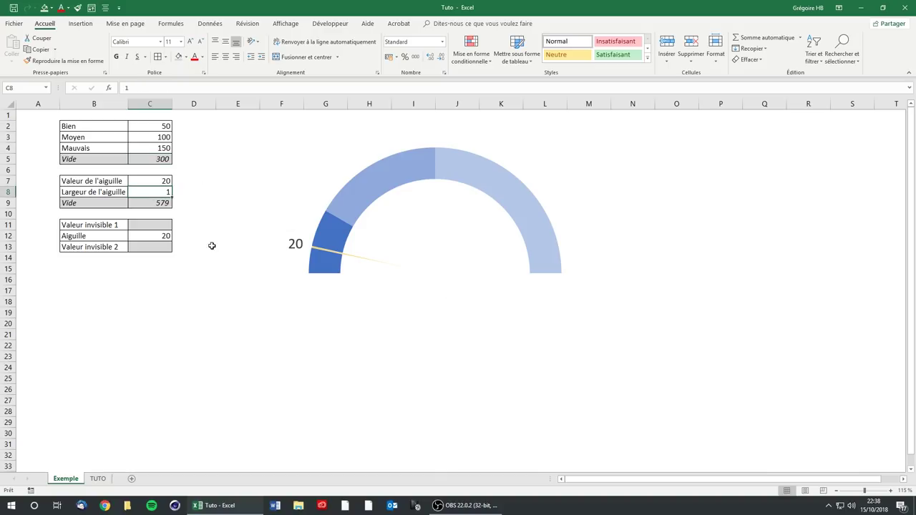
Try needle widths in C8, settling on 2 after testing 20.
{"action": "type", "text": "2"}
{"action": "key", "text": "Return"}
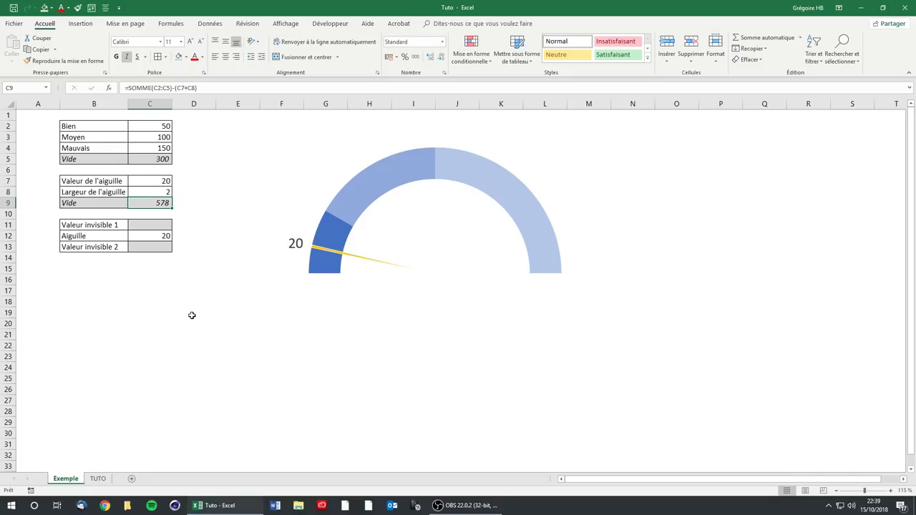
{"action": "left_click", "coordinate": [155, 192]}
{"action": "type", "text": "20"}
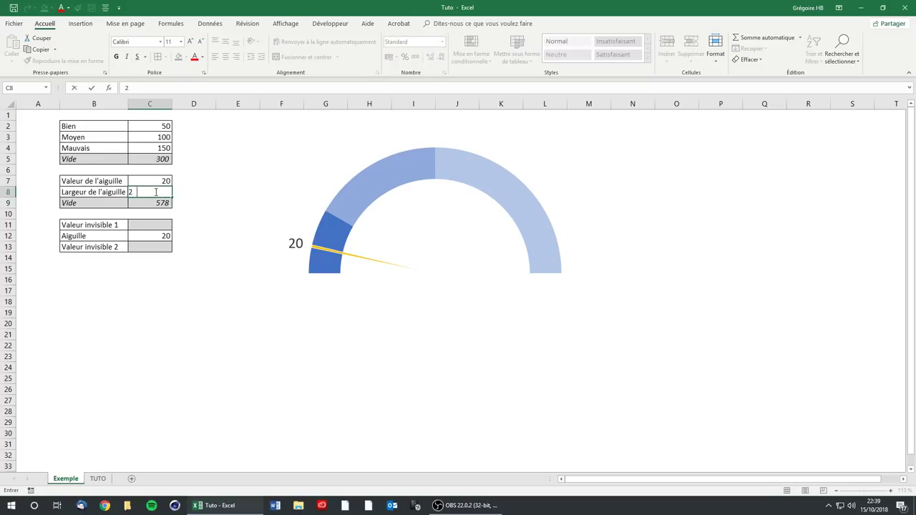
{"action": "key", "text": "Return"}
{"action": "left_click", "coordinate": [156, 193]}
{"action": "type", "text": "2"}
{"action": "key", "text": "Return"}
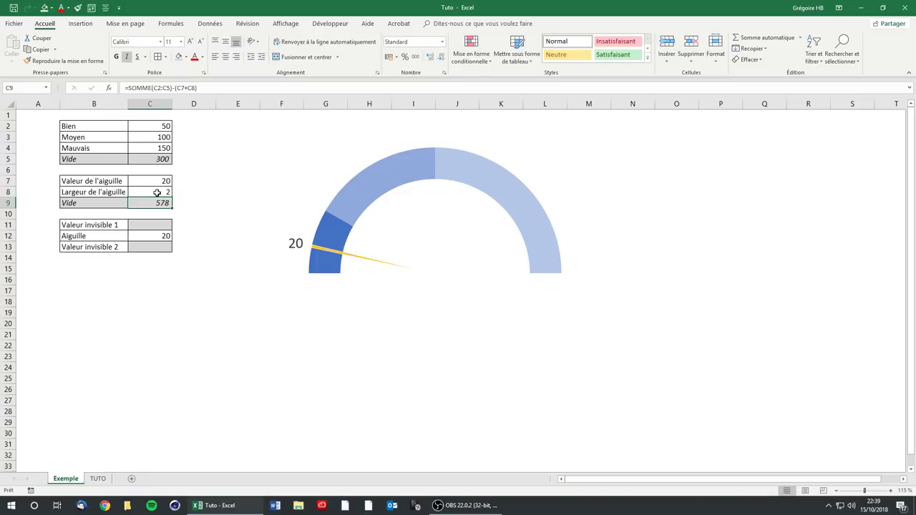
Inspect the gauge chart and its data table B2:C13, then go to the TUTO sheet.
{"action": "left_click", "coordinate": [233, 189]}
{"action": "left_click", "coordinate": [206, 184]}
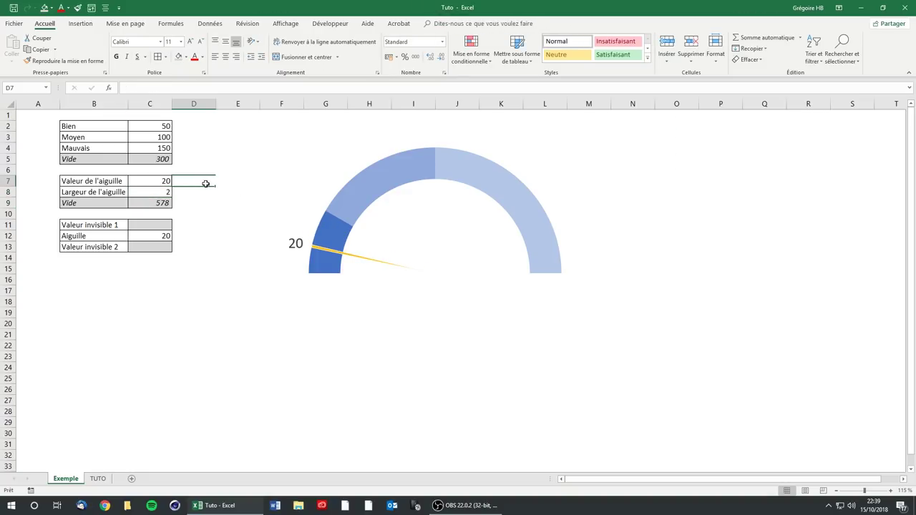
{"action": "left_click", "coordinate": [253, 129]}
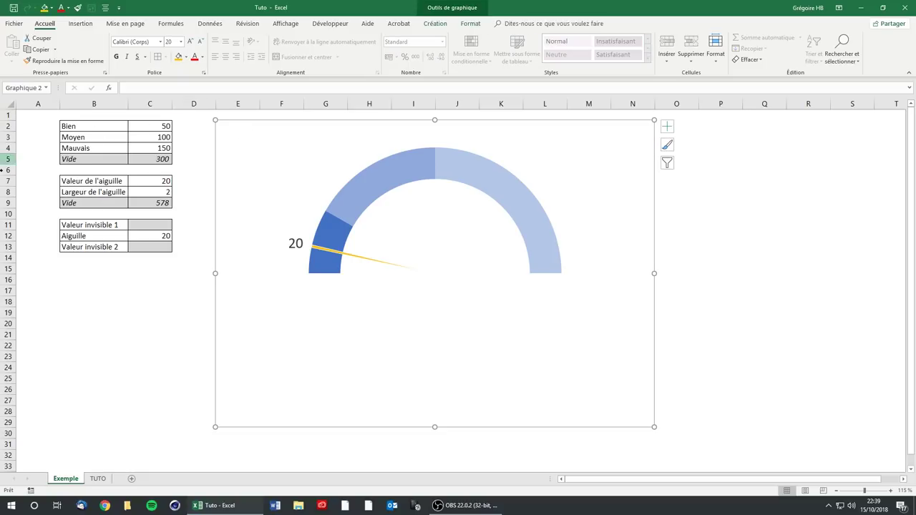
{"action": "left_click_drag", "start_coordinate": [69, 127], "coordinate": [168, 247]}
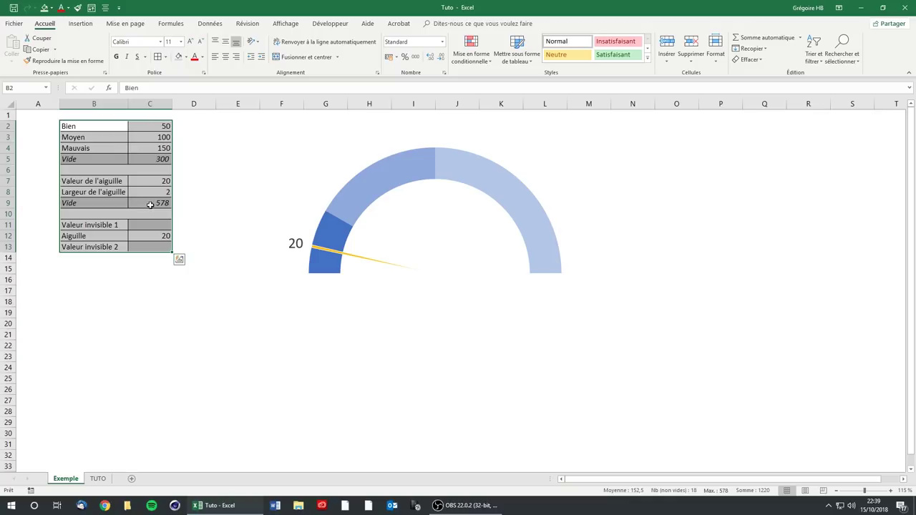
{"action": "left_click", "coordinate": [105, 478]}
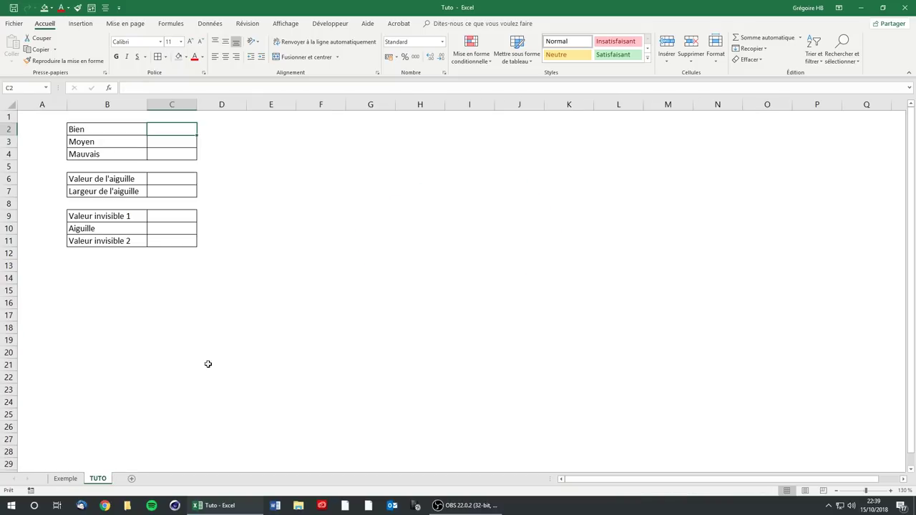
Review the TUTO template's zone, needle and invisible-value rows.
{"action": "left_click", "coordinate": [477, 182]}
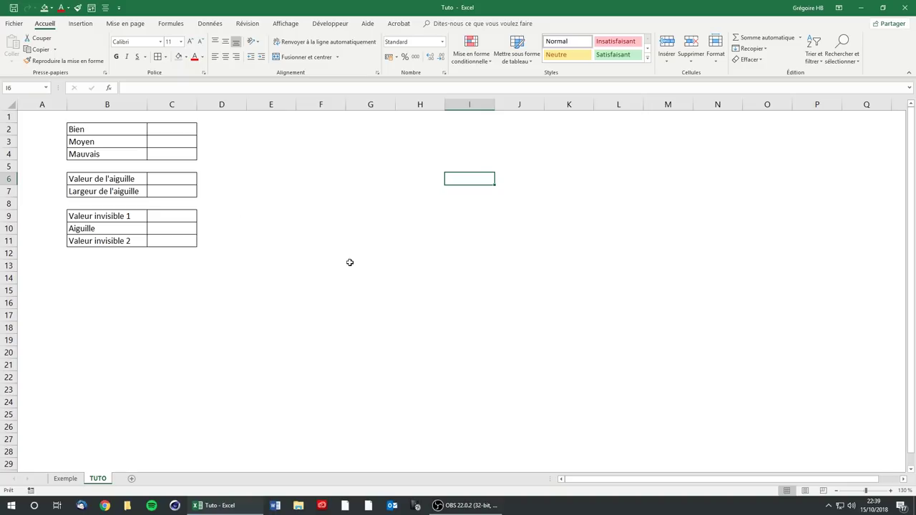
{"action": "left_click_drag", "start_coordinate": [89, 130], "coordinate": [170, 154]}
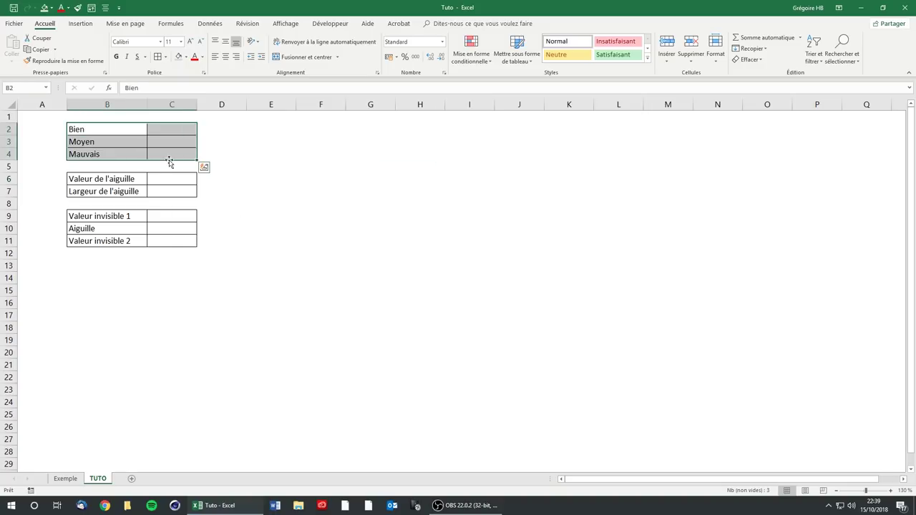
{"action": "left_click_drag", "start_coordinate": [118, 184], "coordinate": [178, 188]}
{"action": "left_click_drag", "start_coordinate": [145, 215], "coordinate": [163, 241]}
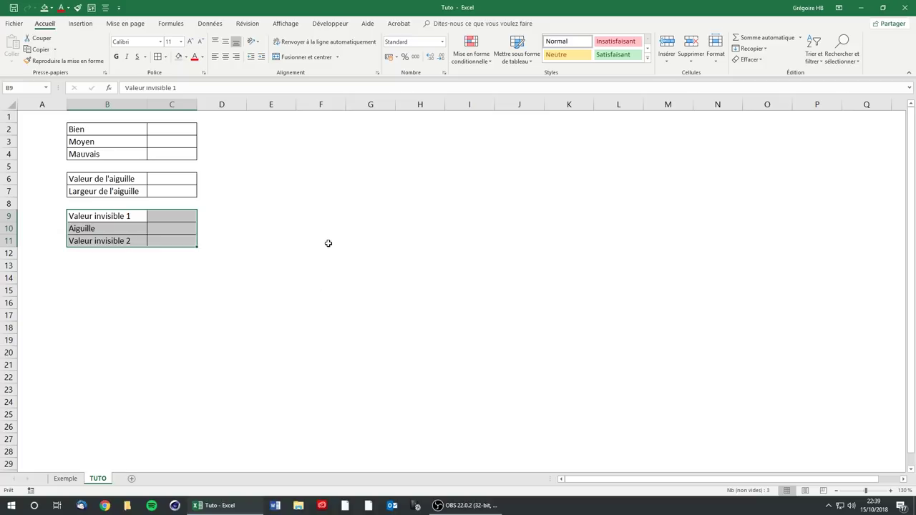
{"action": "left_click", "coordinate": [72, 478]}
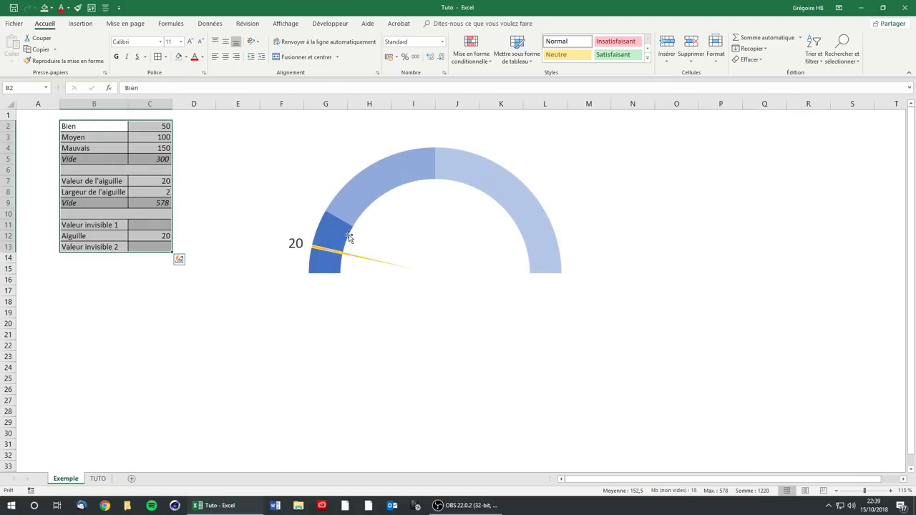
On the Exemple sheet, set Bien, Moyen and Mauvais each to 33.
{"action": "left_click", "coordinate": [147, 129]}
{"action": "type", "text": "33"}
{"action": "key", "text": "Return"}
{"action": "type", "text": "33"}
{"action": "key", "text": "Return"}
{"action": "type", "text": "33"}
{"action": "key", "text": "Return"}
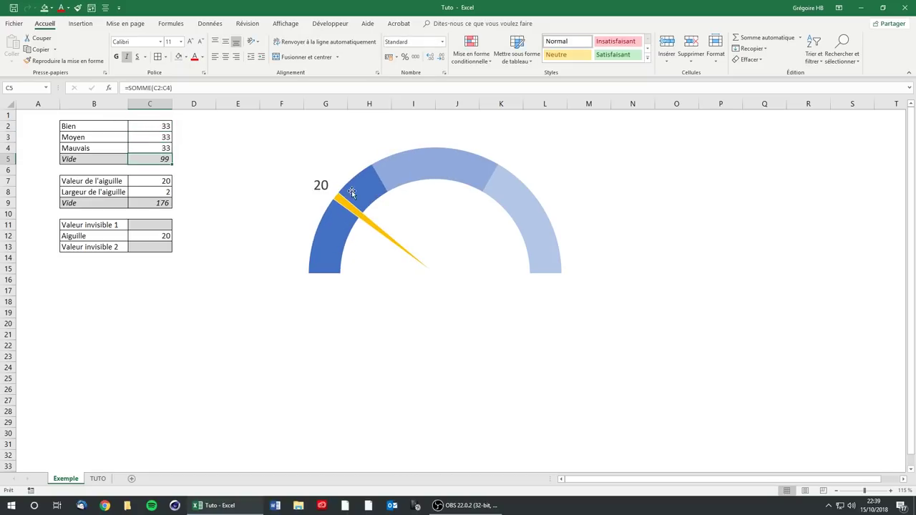
Check the gauge's needle series, then return to TUTO's value cell next to Bien.
{"action": "left_click", "coordinate": [371, 176]}
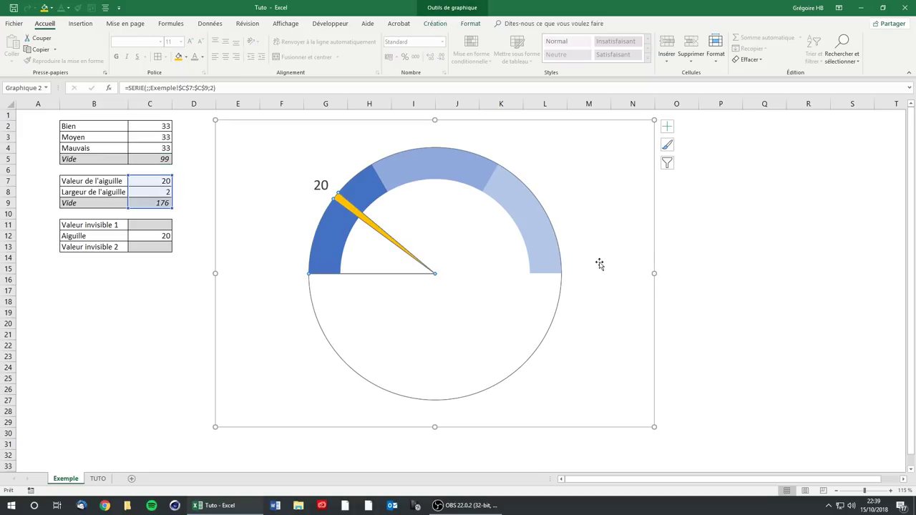
{"action": "left_click", "coordinate": [735, 236]}
{"action": "left_click", "coordinate": [98, 479]}
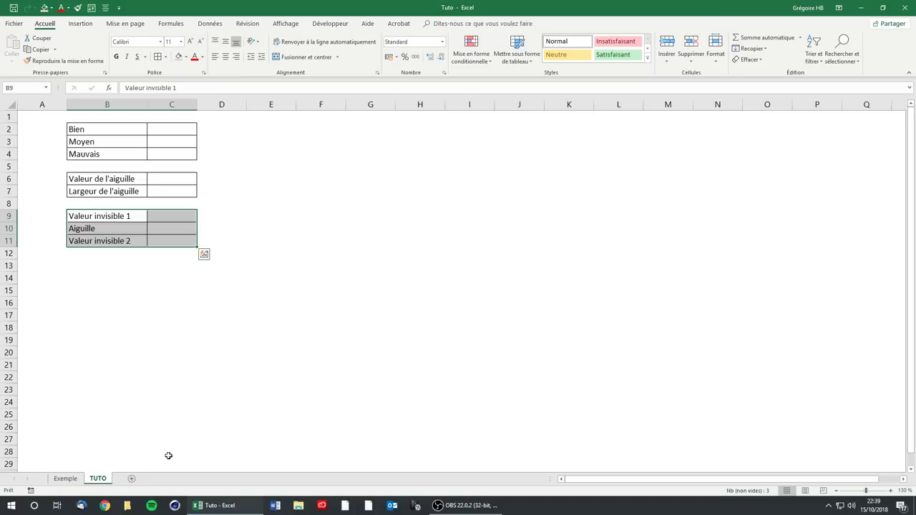
{"action": "left_click", "coordinate": [161, 129]}
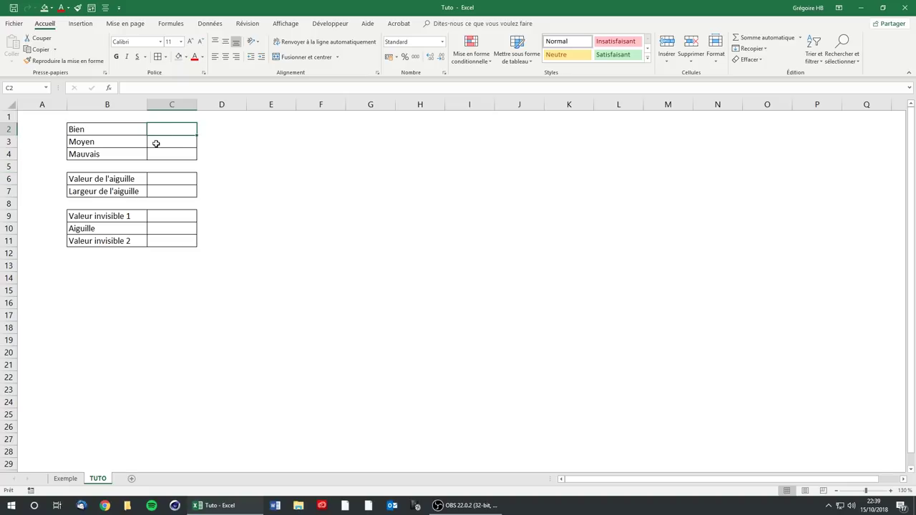
Enter 33 in C2:C4, then change C2 to 10 so all three bands read 10.
{"action": "type", "text": "33"}
{"action": "key", "text": "Return"}
{"action": "type", "text": "33"}
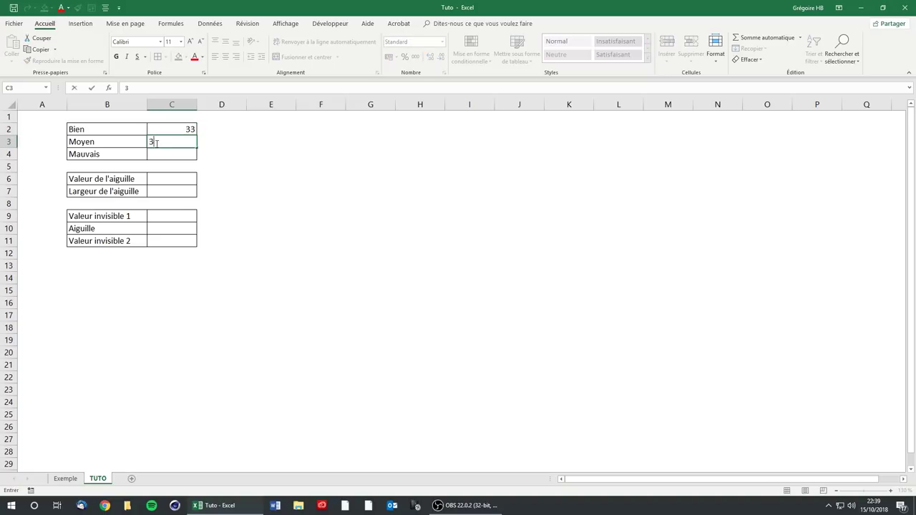
{"action": "key", "text": "Return"}
{"action": "type", "text": "33"}
{"action": "key", "text": "Return"}
{"action": "left_click", "coordinate": [165, 132]}
{"action": "type", "text": "10"}
{"action": "key", "text": "Return"}
{"action": "key", "text": "Return"}
{"action": "key", "text": "Return"}
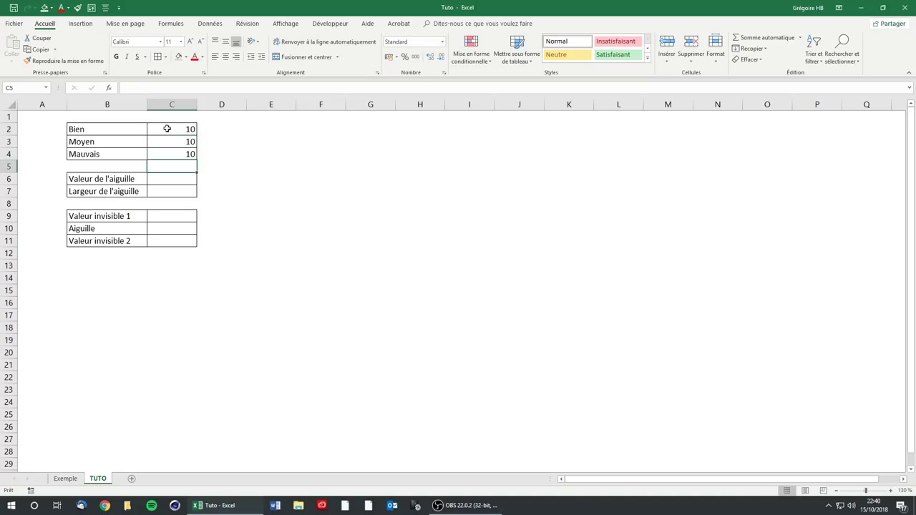
Compare the band values with the finished gauge on the Exemple sheet.
{"action": "right_click", "coordinate": [13, 166]}
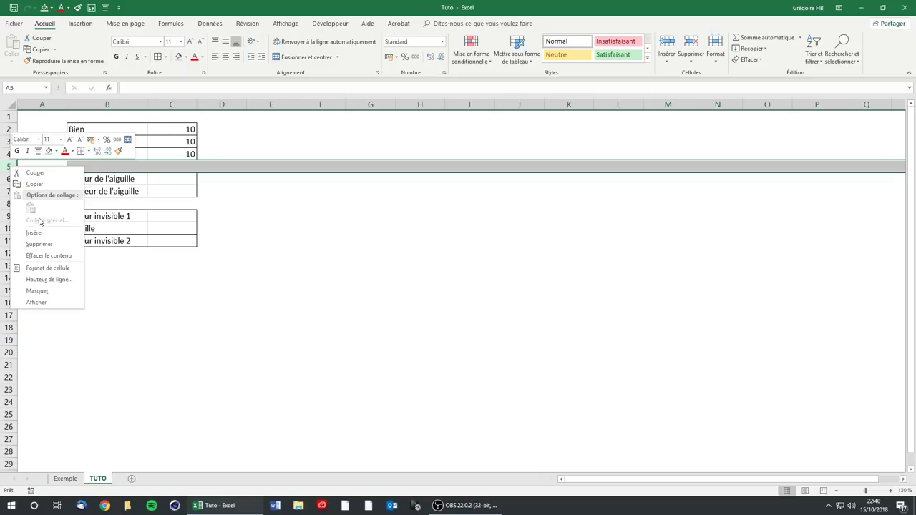
{"action": "left_click", "coordinate": [290, 176]}
{"action": "left_click", "coordinate": [247, 143]}
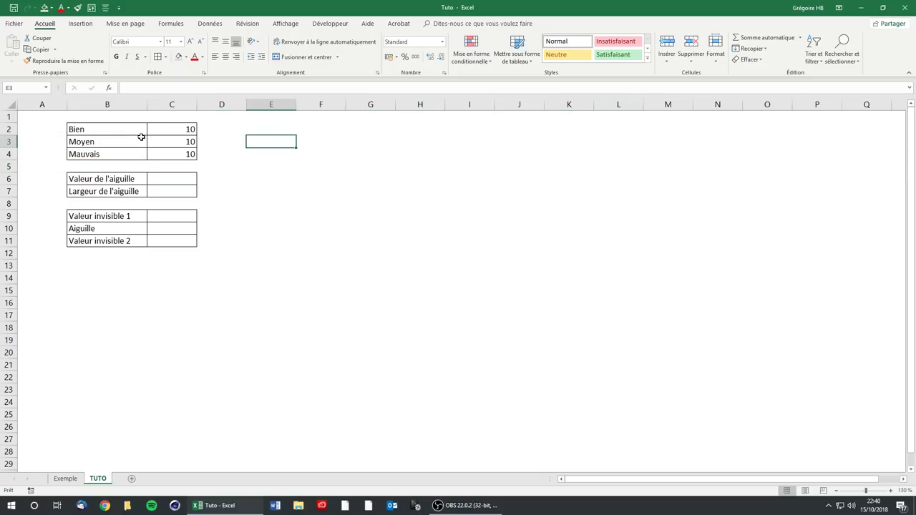
{"action": "left_click_drag", "start_coordinate": [151, 133], "coordinate": [159, 152]}
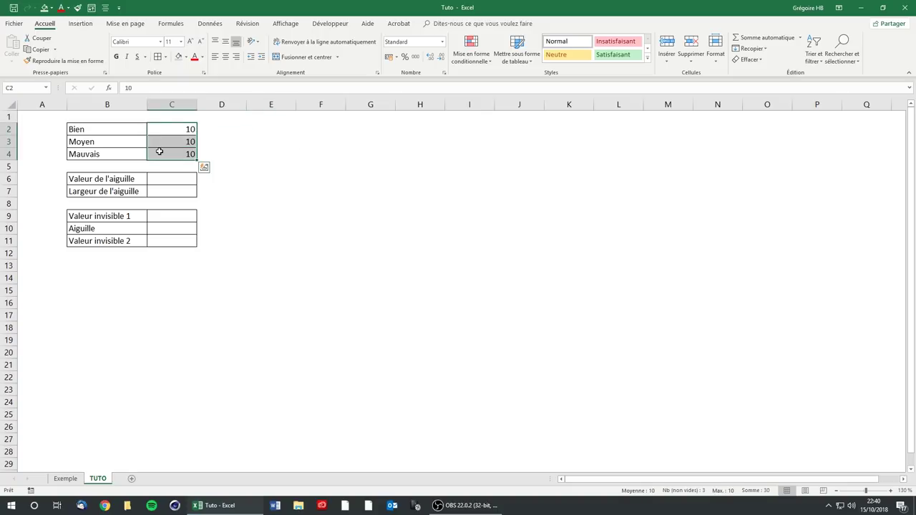
{"action": "left_click", "coordinate": [66, 479]}
{"action": "left_click", "coordinate": [389, 176]}
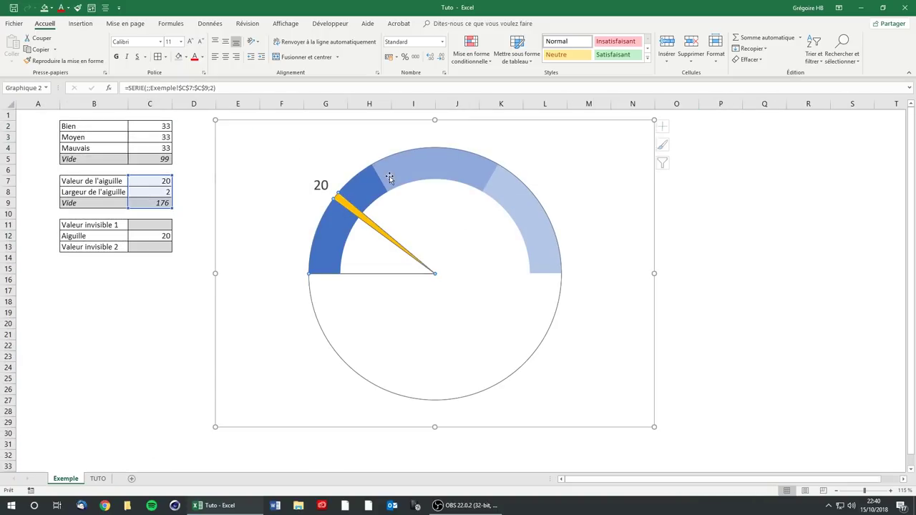
{"action": "left_click", "coordinate": [93, 479]}
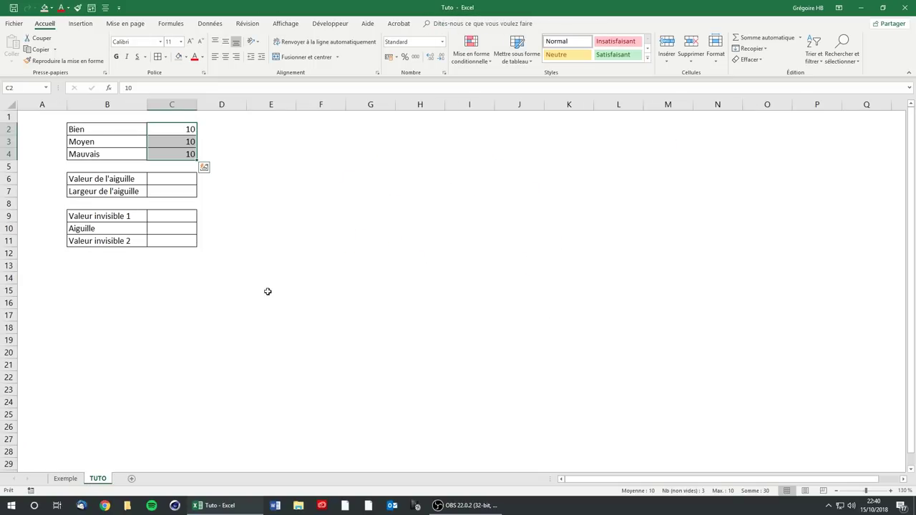
{"action": "left_click_drag", "start_coordinate": [183, 126], "coordinate": [181, 129]}
{"action": "left_click", "coordinate": [227, 154]}
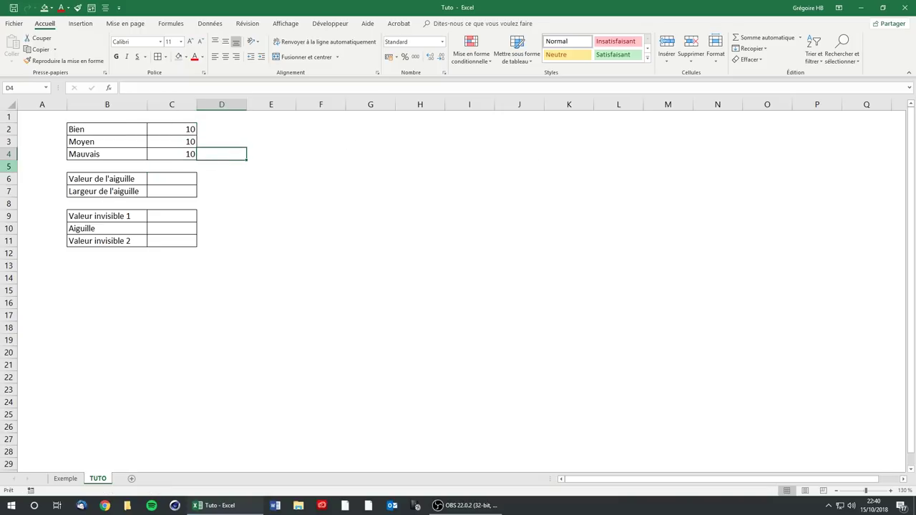
Insert a blank row below Mauvais and select the band values C2:C4.
{"action": "right_click", "coordinate": [2, 166]}
{"action": "left_click", "coordinate": [32, 233]}
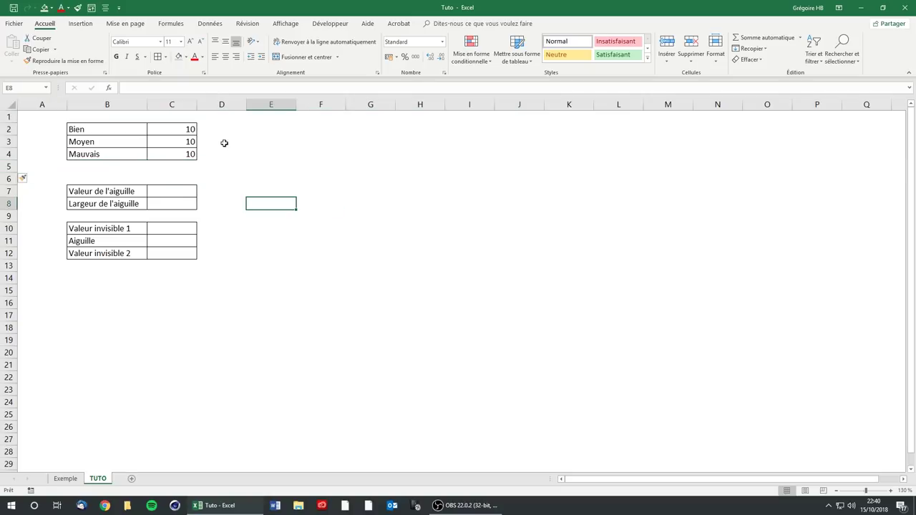
{"action": "left_click", "coordinate": [188, 133]}
{"action": "left_click_drag", "start_coordinate": [188, 133], "coordinate": [190, 154]}
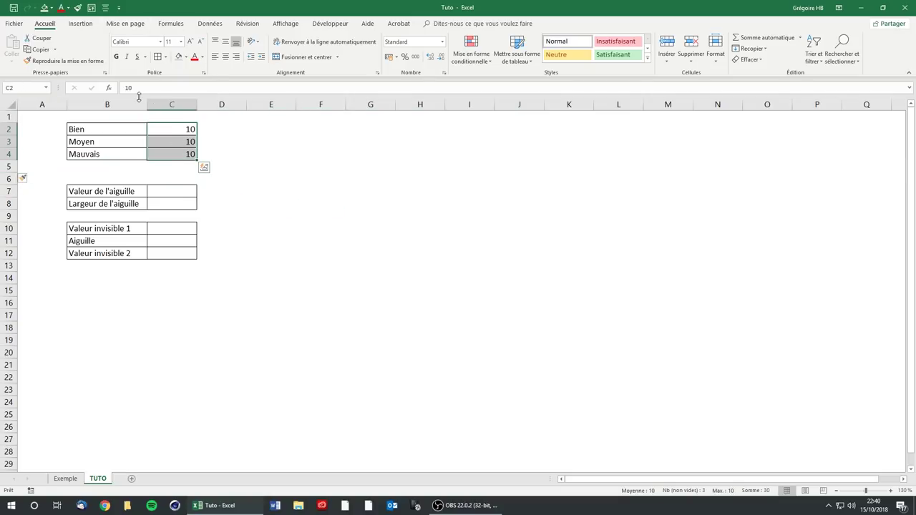
Insert an Anneau doughnut chart of the band values in C2:C4.
{"action": "left_click", "coordinate": [80, 23]}
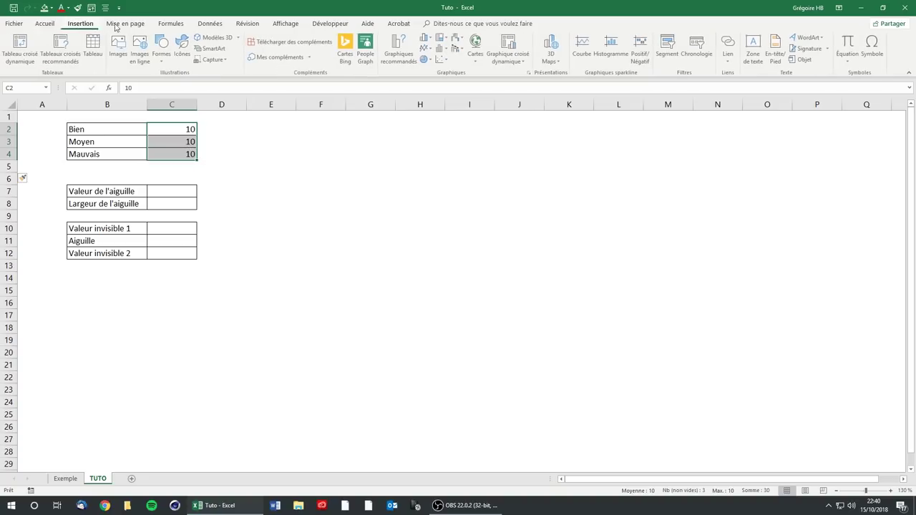
{"action": "left_click", "coordinate": [426, 59]}
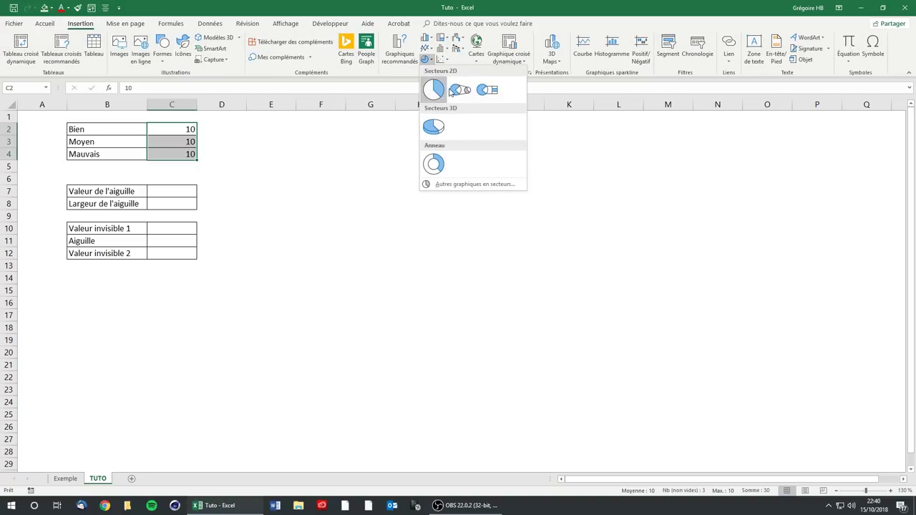
{"action": "left_click", "coordinate": [433, 164]}
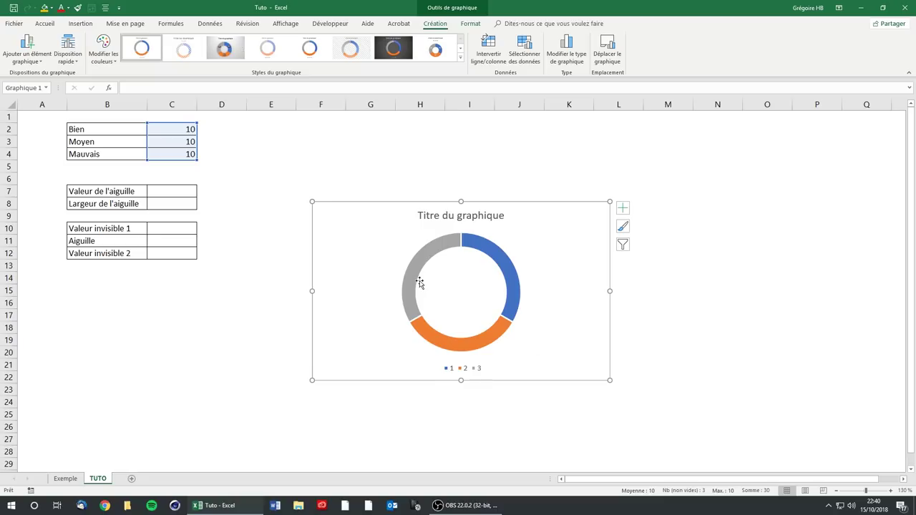
{"action": "mouse_move", "coordinate": [461, 244]}
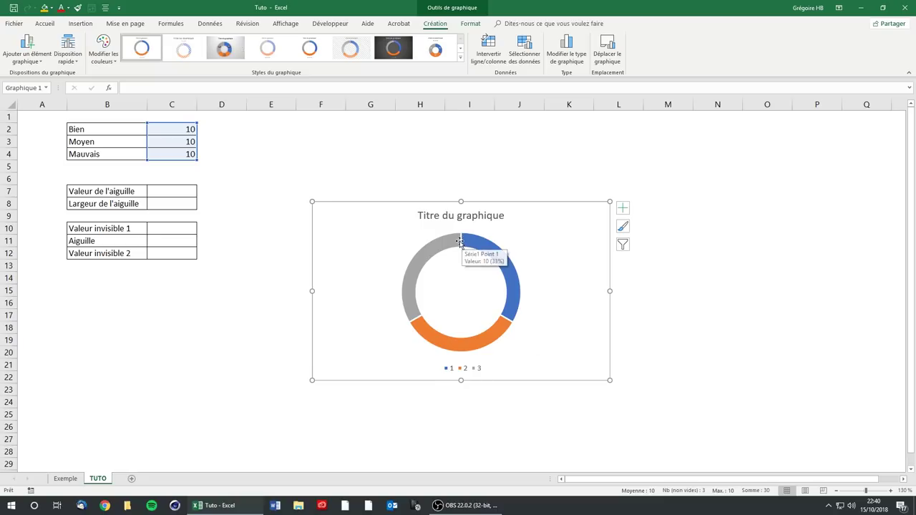
Compare the new chart with the Exemple gauge, then return to TUTO.
{"action": "left_click", "coordinate": [66, 478]}
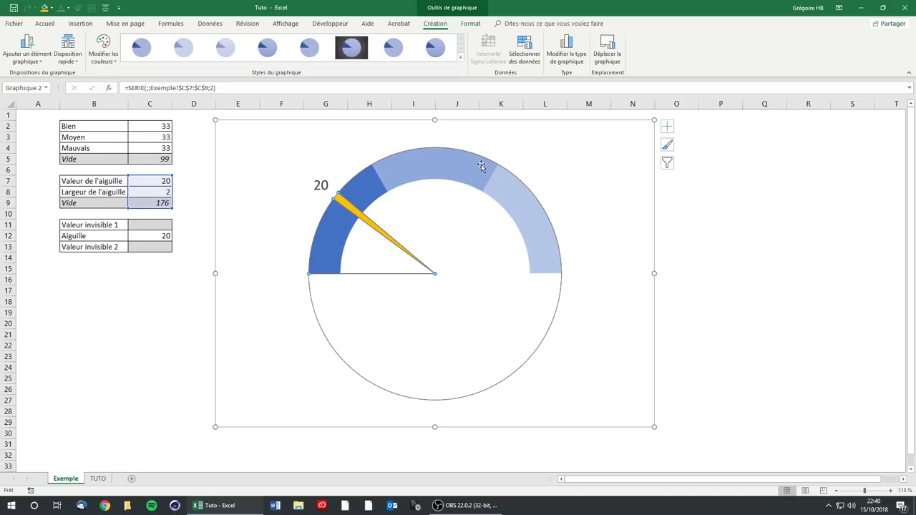
{"action": "mouse_move", "coordinate": [559, 307]}
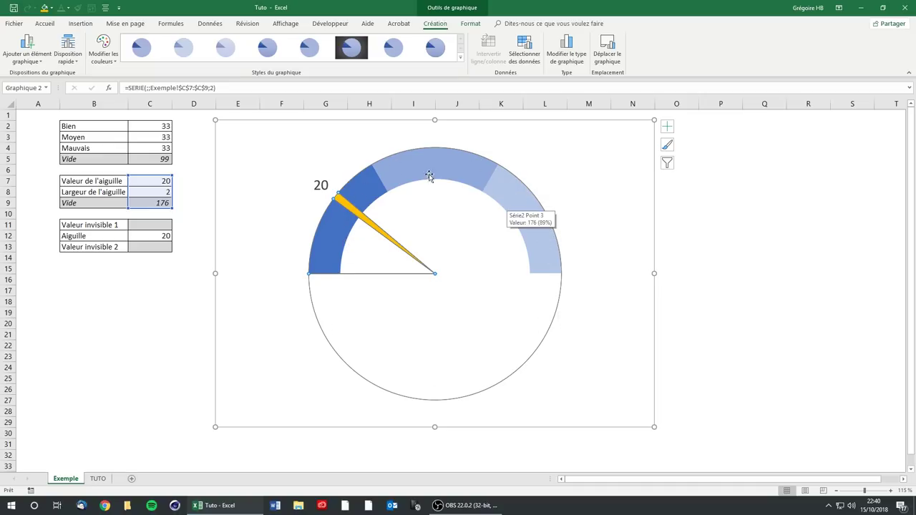
{"action": "left_click", "coordinate": [109, 480]}
{"action": "left_click", "coordinate": [181, 170]}
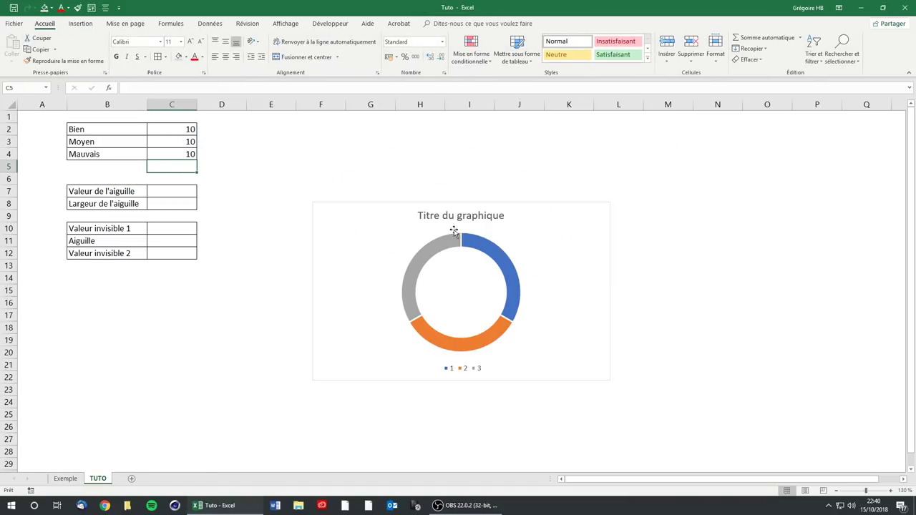
Label B5 'Part invisible' and review the band values in C2:C4.
{"action": "left_click", "coordinate": [110, 171]}
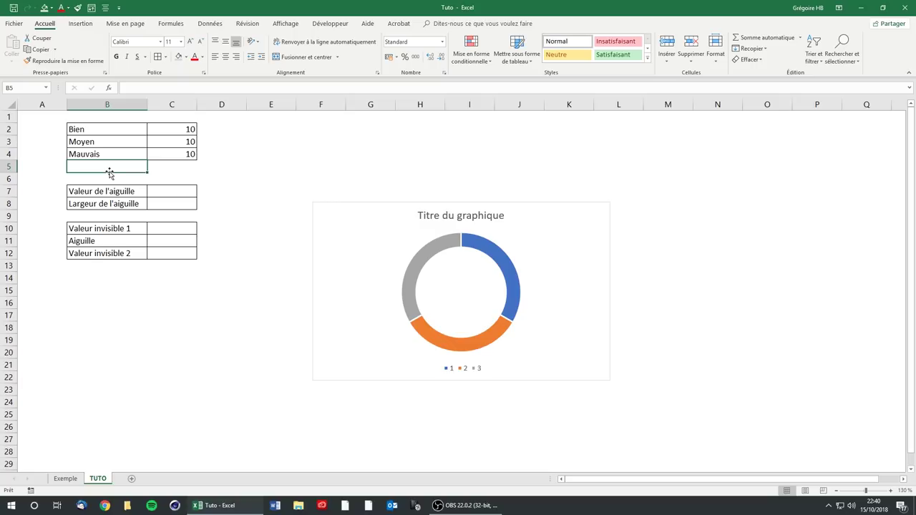
{"action": "type", "text": "Part invisib"}
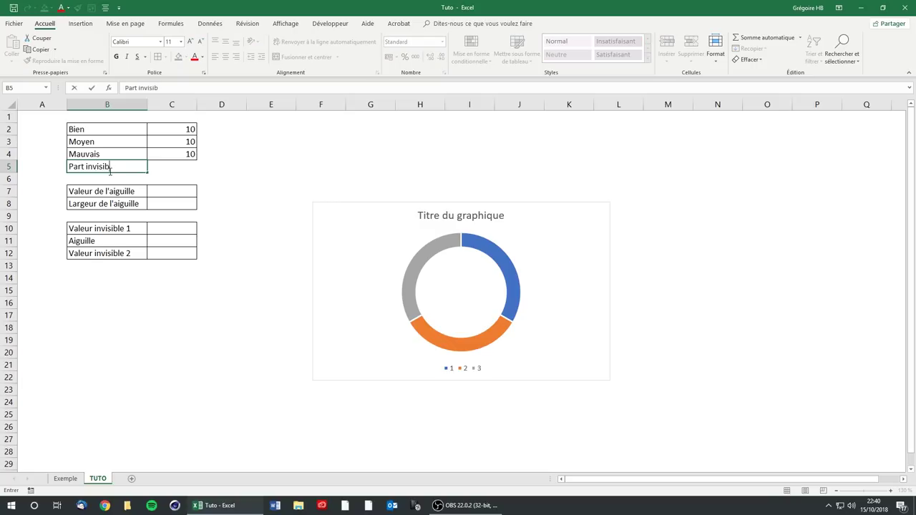
{"action": "key", "text": "Return"}
{"action": "left_click_drag", "start_coordinate": [133, 165], "coordinate": [165, 166]}
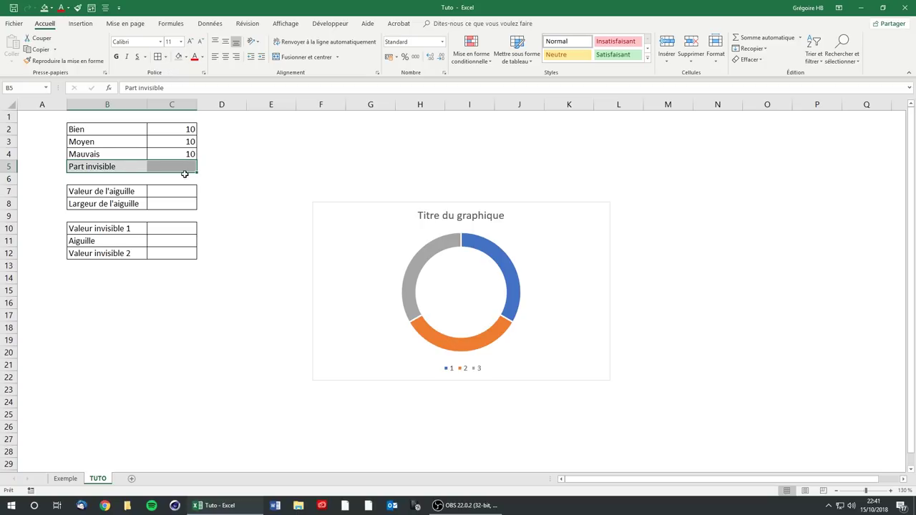
{"action": "left_click", "coordinate": [184, 168]}
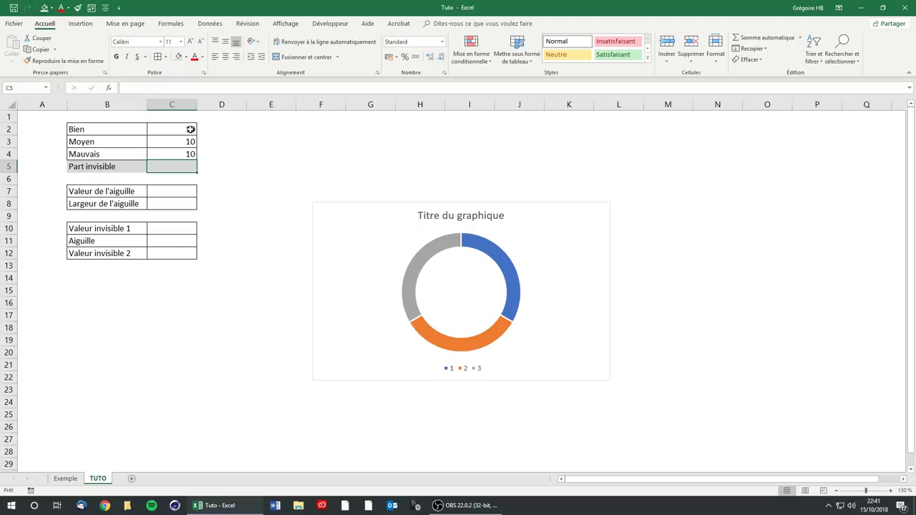
{"action": "left_click_drag", "start_coordinate": [191, 129], "coordinate": [188, 154]}
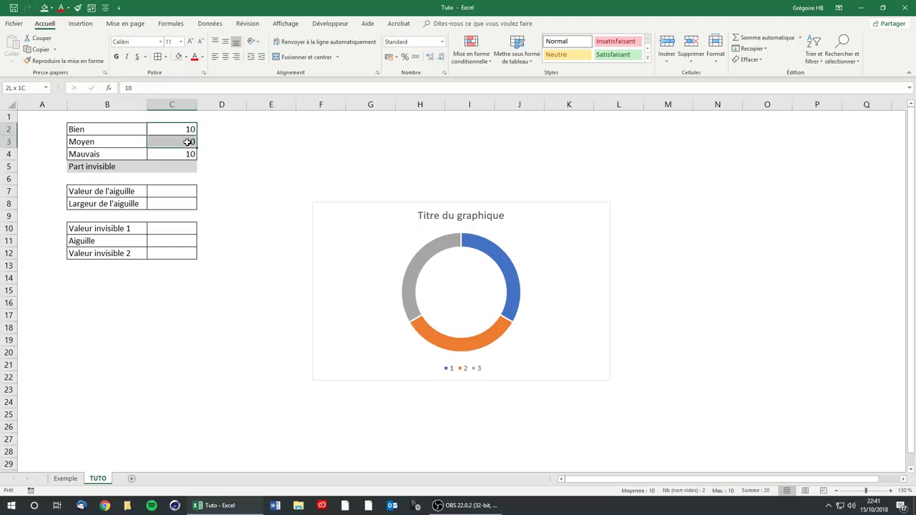
{"action": "left_click", "coordinate": [180, 130]}
{"action": "left_click", "coordinate": [179, 141]}
{"action": "left_click", "coordinate": [185, 157]}
{"action": "left_click", "coordinate": [182, 131]}
{"action": "left_click", "coordinate": [180, 151]}
{"action": "left_click", "coordinate": [180, 141]}
{"action": "left_click", "coordinate": [179, 130]}
{"action": "left_click", "coordinate": [182, 165]}
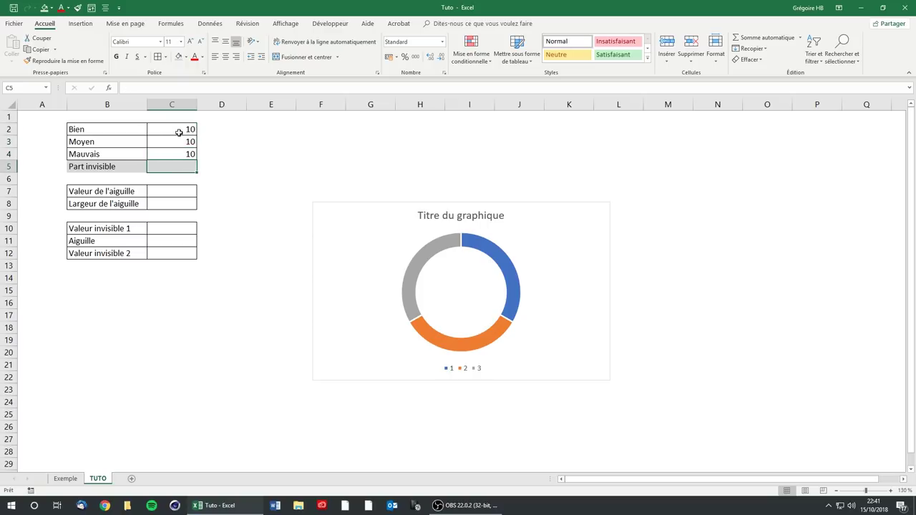
{"action": "left_click_drag", "start_coordinate": [179, 132], "coordinate": [180, 152]}
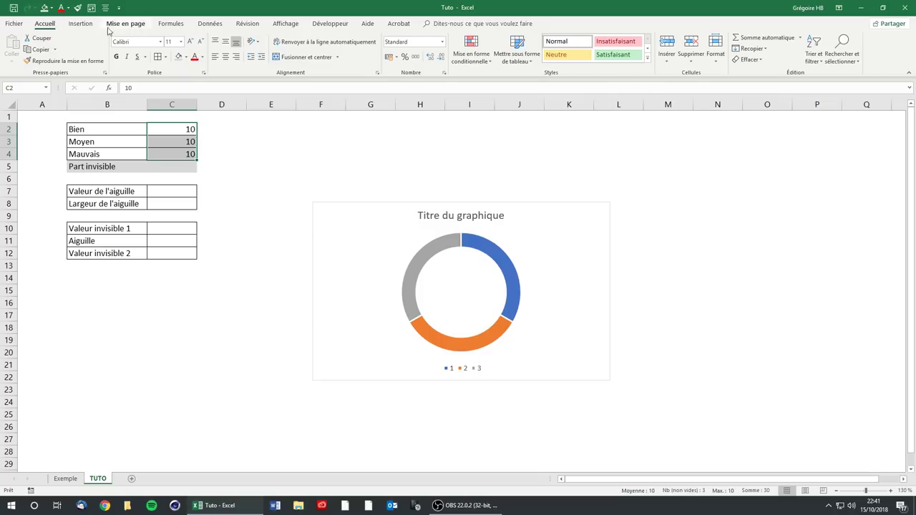
Put =SOMME(C2:C4) in C5 so it totals the bands to 30.
{"action": "left_click", "coordinate": [766, 37]}
{"action": "left_click", "coordinate": [185, 154]}
{"action": "left_click", "coordinate": [185, 169]}
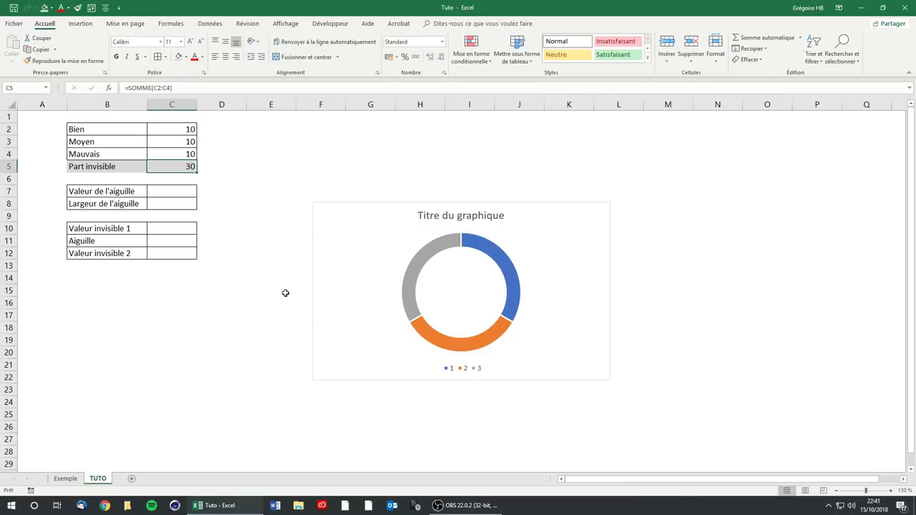
{"action": "key", "text": "Delete"}
{"action": "type", "text": "=somm"}
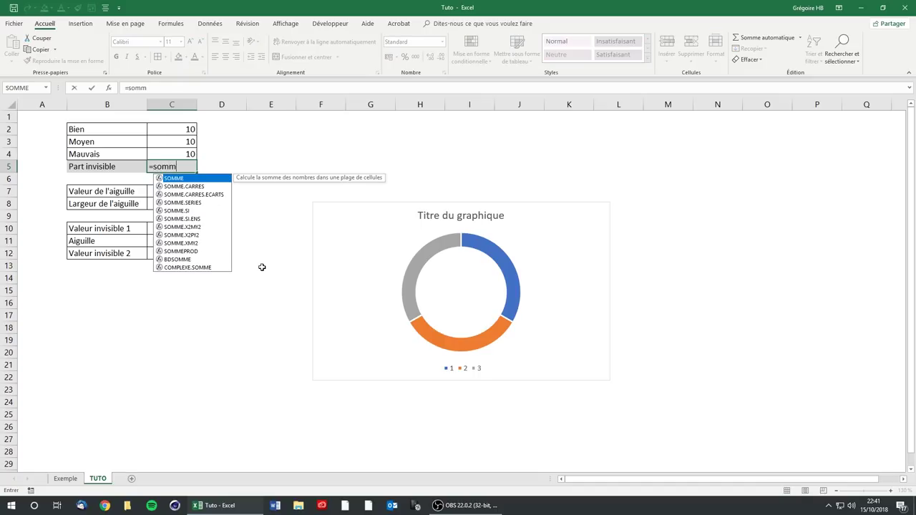
{"action": "type", "text": "e("}
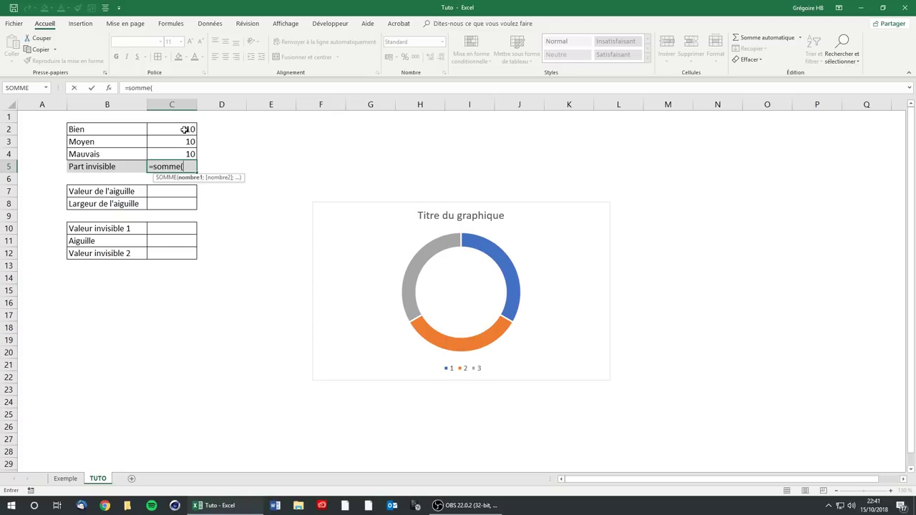
{"action": "left_click_drag", "start_coordinate": [184, 130], "coordinate": [184, 150]}
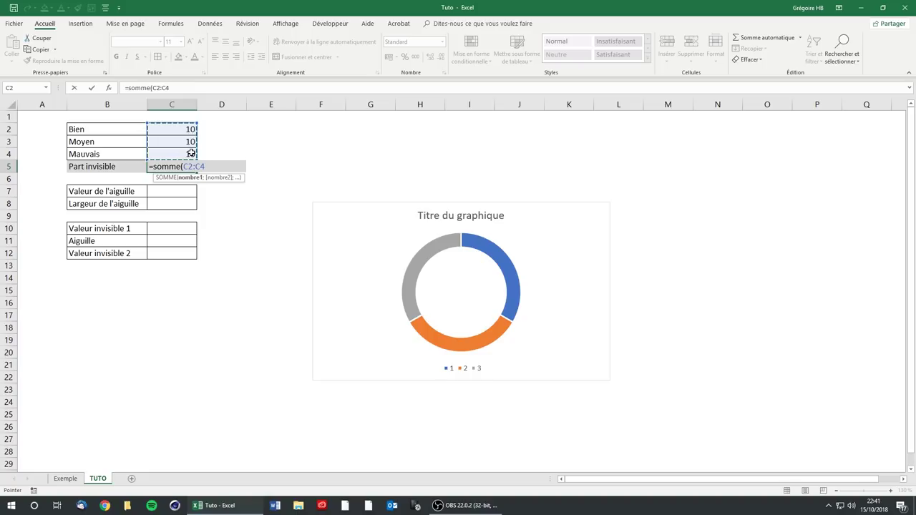
{"action": "type", "text": ")"}
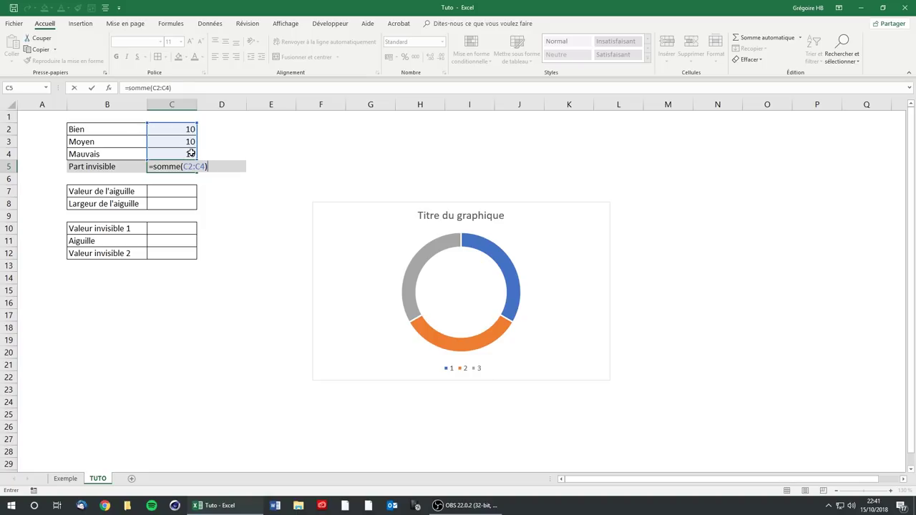
{"action": "key", "text": "Return"}
Delete the old doughnut chart.
{"action": "left_click", "coordinate": [192, 167]}
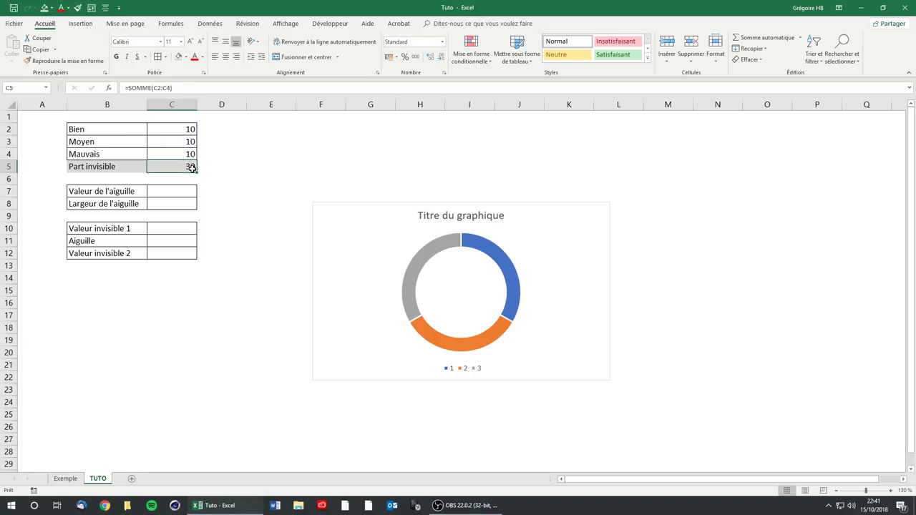
{"action": "left_click", "coordinate": [564, 207]}
{"action": "key", "text": "Delete"}
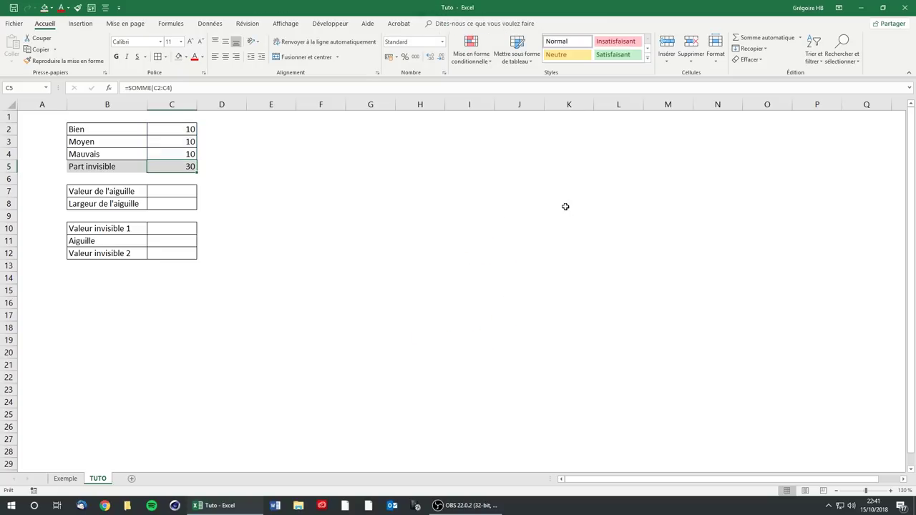
Select C2:C5 and insert an Anneau doughnut chart from those four values.
{"action": "left_click_drag", "start_coordinate": [185, 128], "coordinate": [185, 166]}
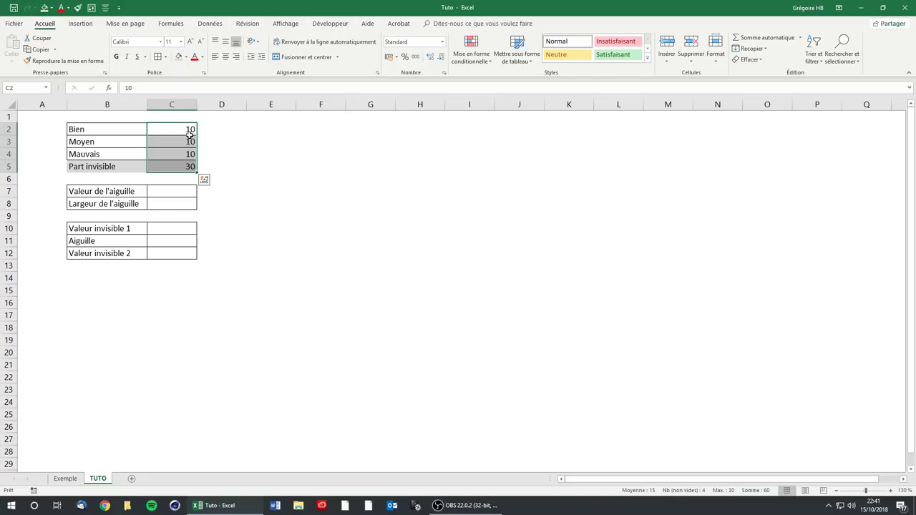
{"action": "left_click", "coordinate": [91, 25]}
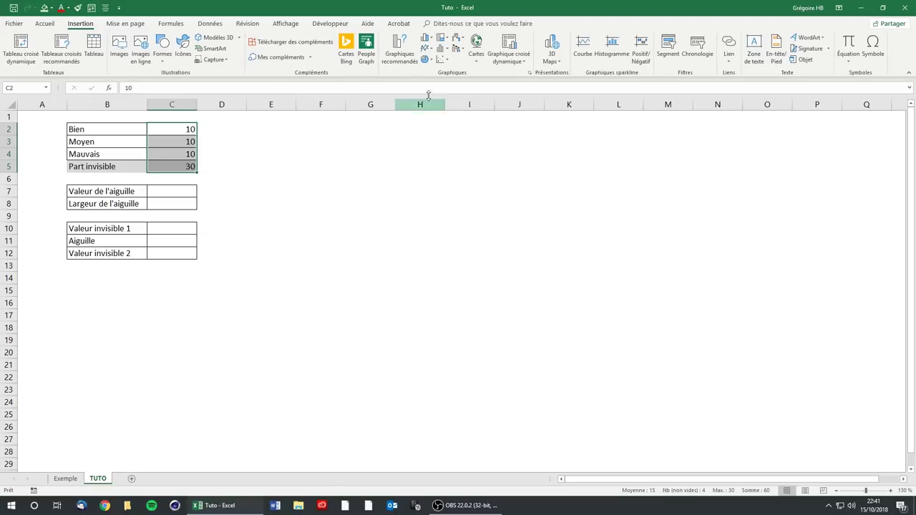
{"action": "left_click", "coordinate": [430, 62]}
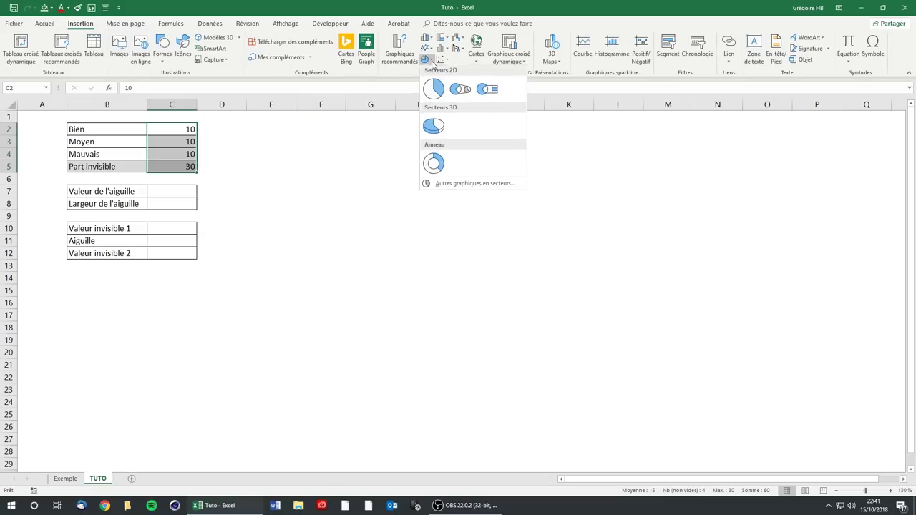
{"action": "left_click", "coordinate": [434, 164]}
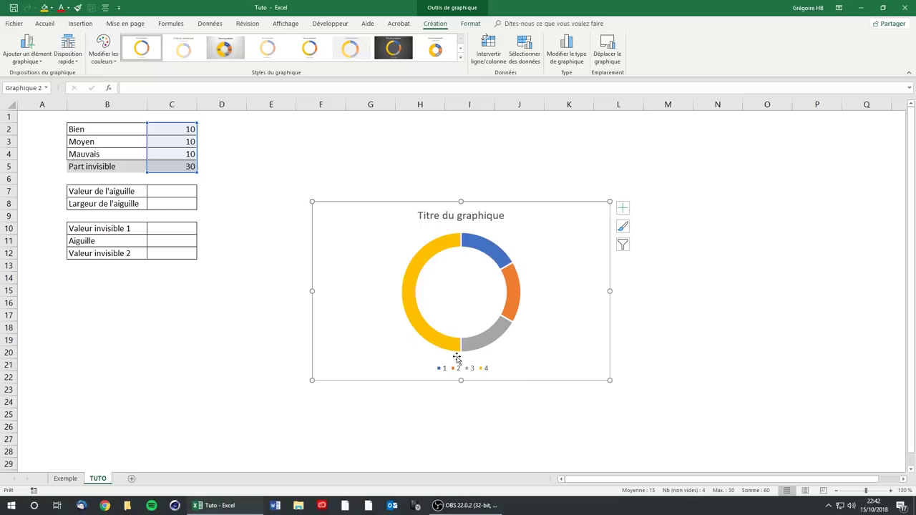
Delete the doughnut chart's legend and title.
{"action": "left_click", "coordinate": [488, 364]}
{"action": "key", "text": "Delete"}
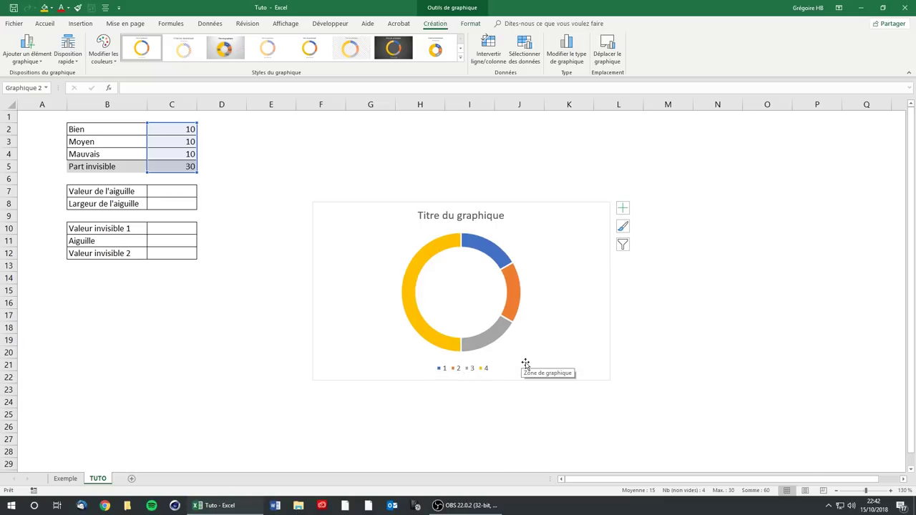
{"action": "left_click", "coordinate": [498, 221]}
{"action": "key", "text": "Delete"}
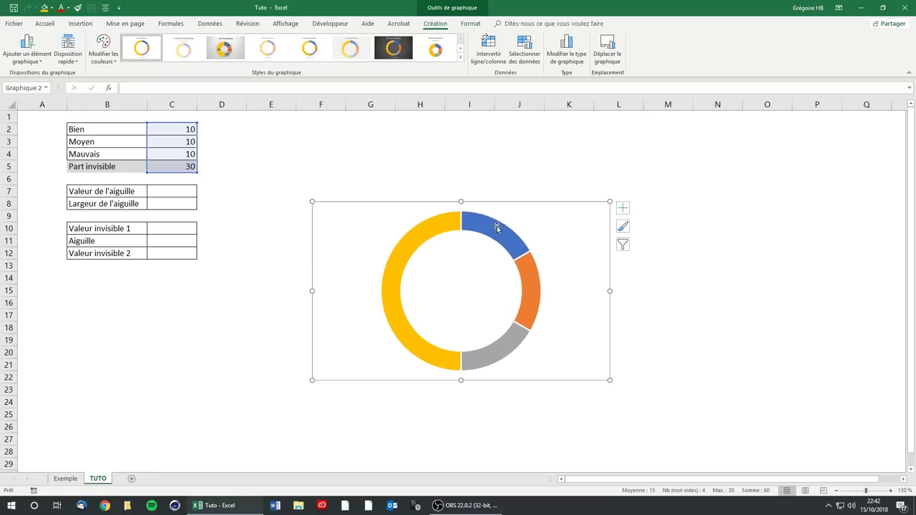
Enlarge the chart toward the upper left and select the yellow Part invisible slice.
{"action": "left_click_drag", "start_coordinate": [312, 202], "coordinate": [248, 118]}
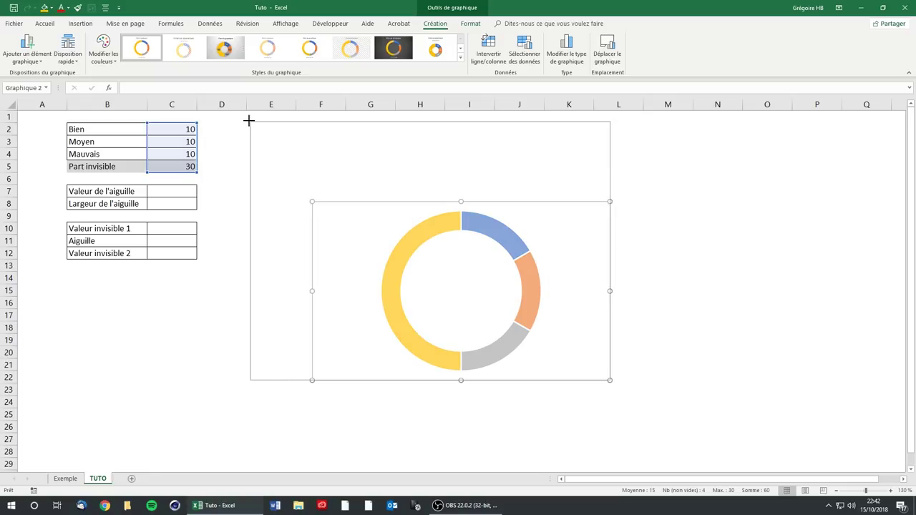
{"action": "left_click", "coordinate": [687, 264]}
{"action": "left_click", "coordinate": [391, 155]}
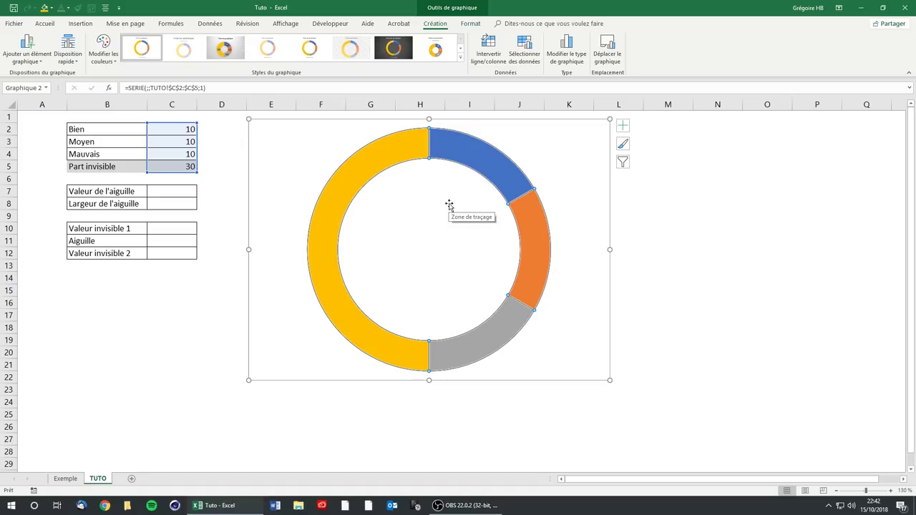
{"action": "left_click", "coordinate": [393, 156]}
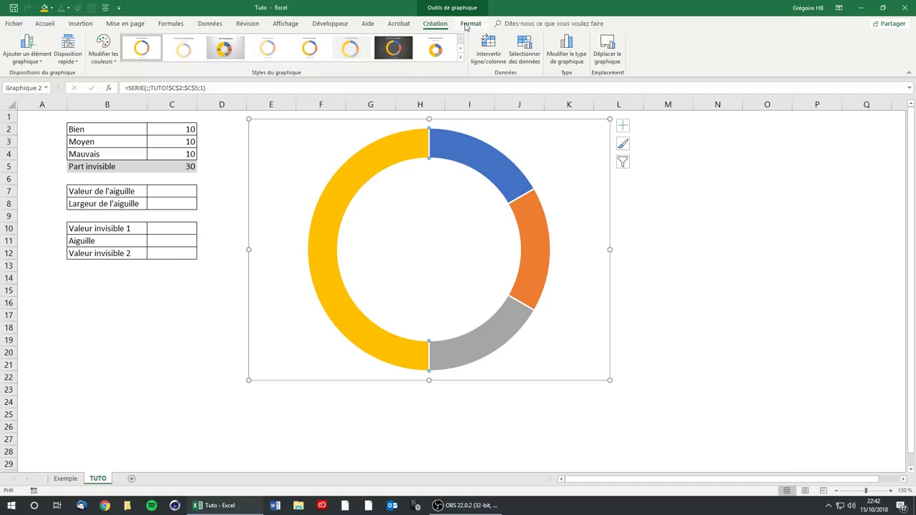
Give the yellow Part invisible slice Aucun remplissage (no fill).
{"action": "left_click", "coordinate": [466, 24]}
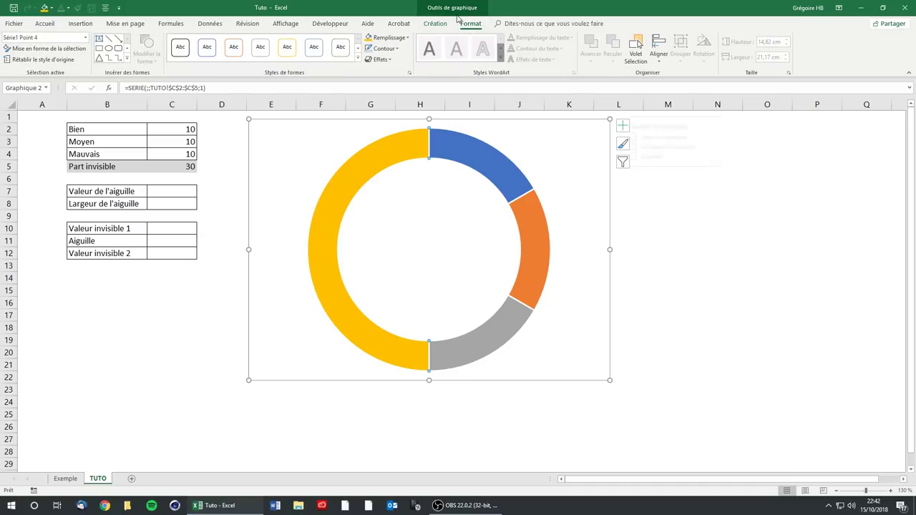
{"action": "left_click", "coordinate": [622, 126]}
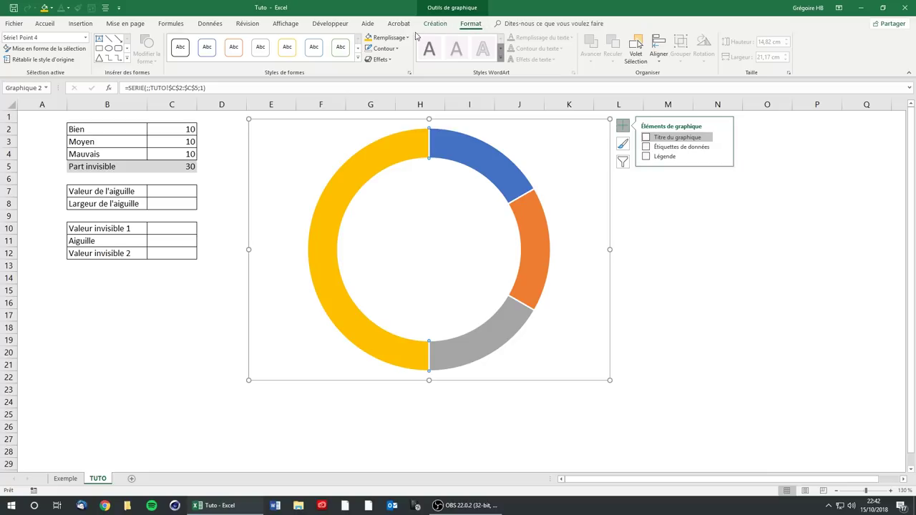
{"action": "left_click", "coordinate": [387, 37]}
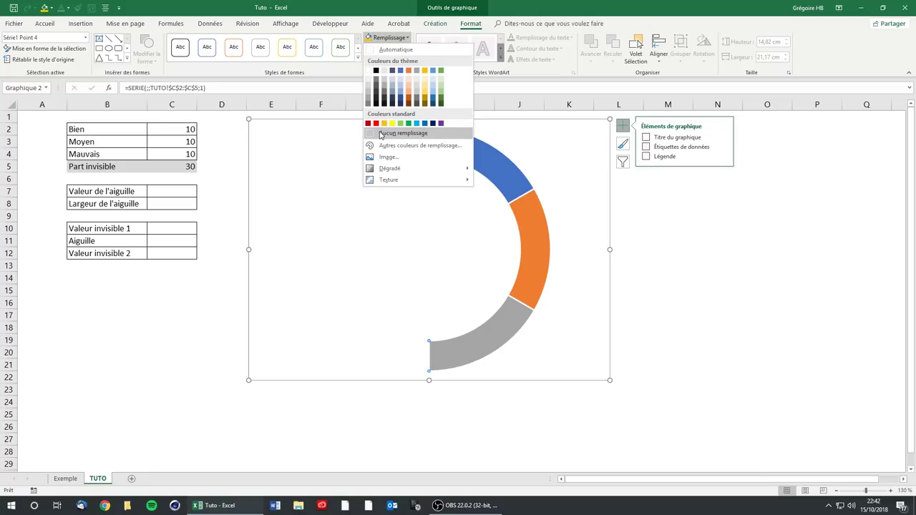
{"action": "left_click", "coordinate": [390, 133]}
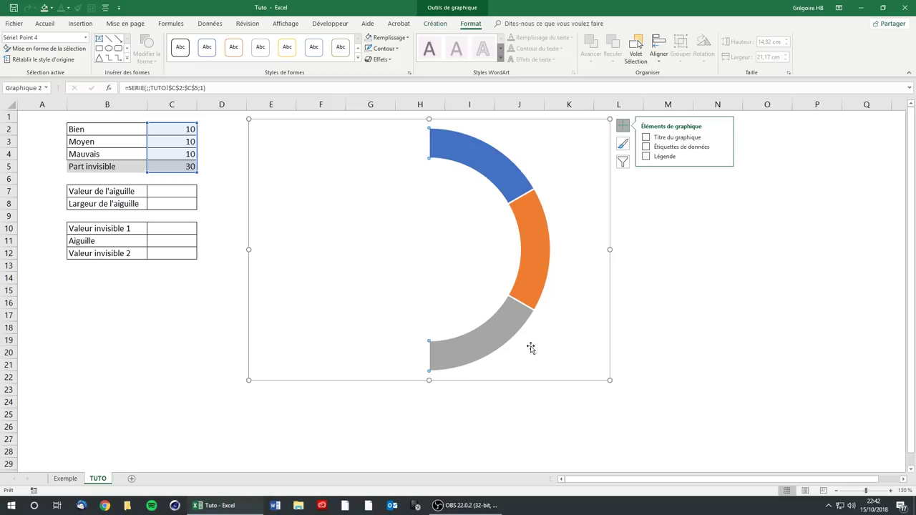
{"action": "left_click", "coordinate": [184, 166]}
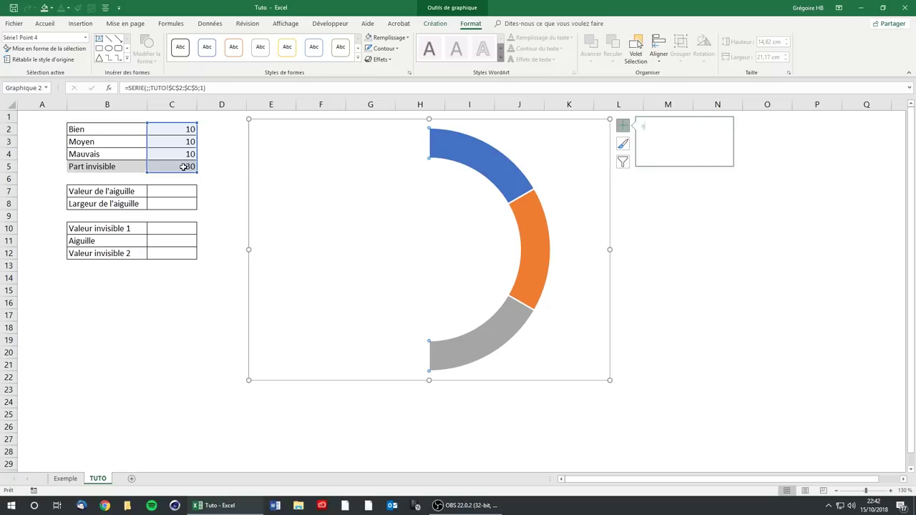
{"action": "left_click", "coordinate": [174, 140]}
{"action": "left_click", "coordinate": [174, 128]}
{"action": "type", "text": "33"}
{"action": "key", "text": "Return"}
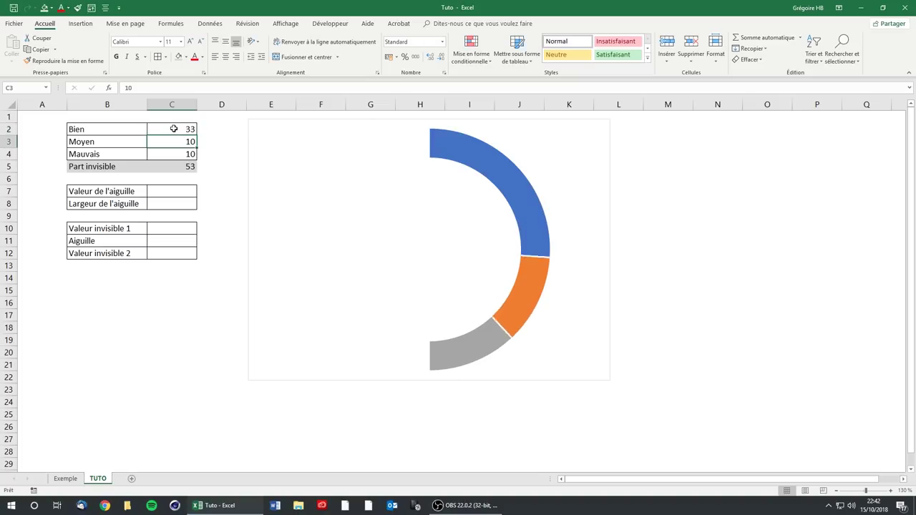
{"action": "type", "text": "33"}
{"action": "key", "text": "Return"}
{"action": "type", "text": "33"}
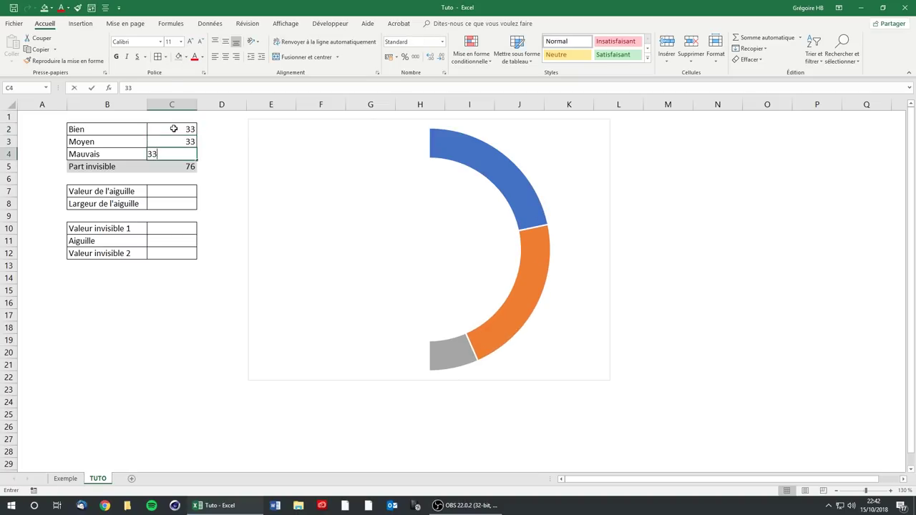
{"action": "key", "text": "Return"}
{"action": "key", "text": "Up"}
{"action": "key", "text": "Up"}
{"action": "key", "text": "Up"}
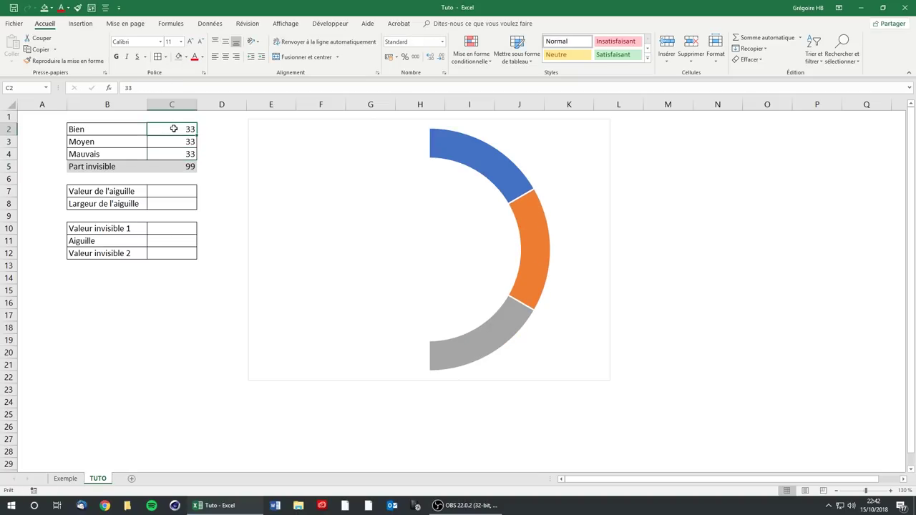
{"action": "type", "text": "10"}
{"action": "key", "text": "Return"}
{"action": "type", "text": "10"}
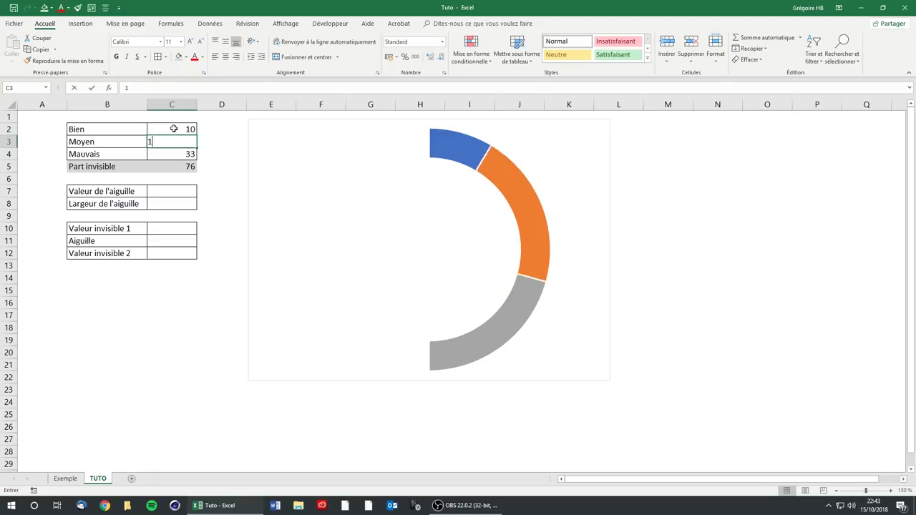
{"action": "key", "text": "Return"}
{"action": "type", "text": "10"}
{"action": "key", "text": "Return"}
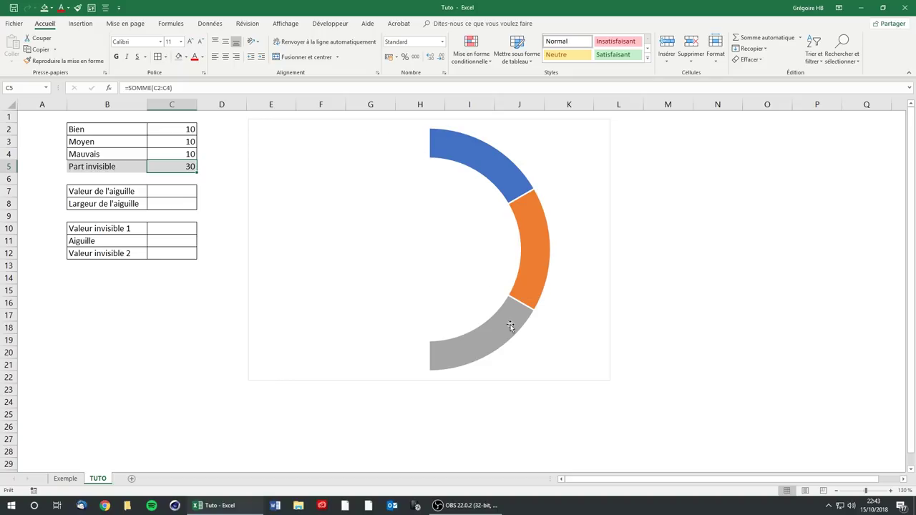
{"action": "left_click", "coordinate": [71, 479]}
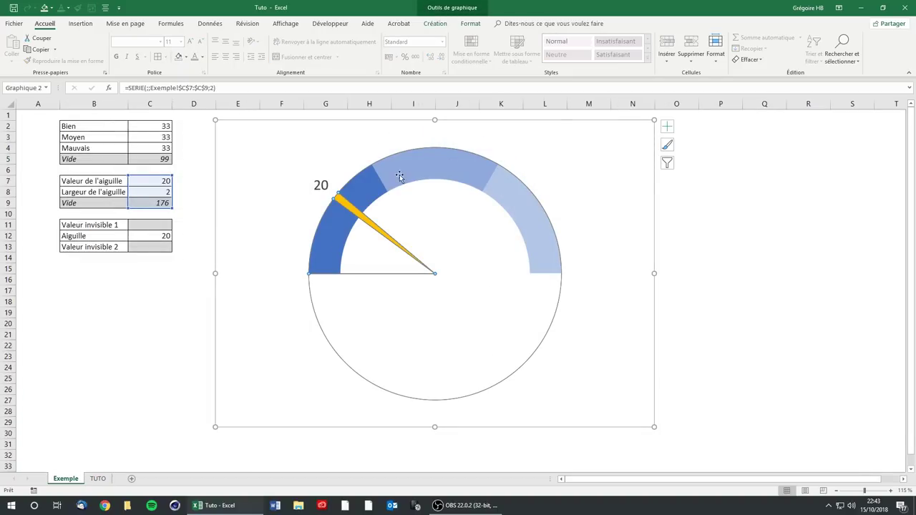
{"action": "left_click", "coordinate": [98, 479]}
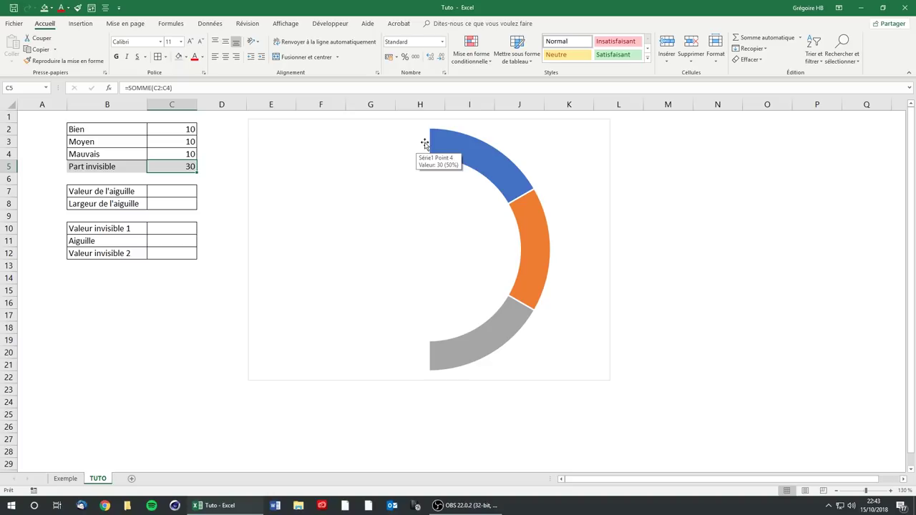
{"action": "right_click", "coordinate": [484, 168]}
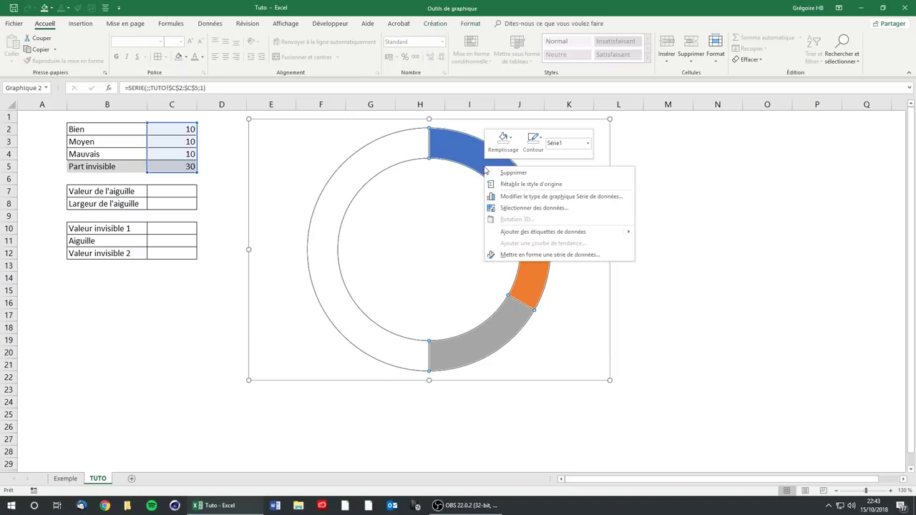
Set the doughnut series' first slice angle to 270° so the arcs form the top half.
{"action": "key", "text": "Escape"}
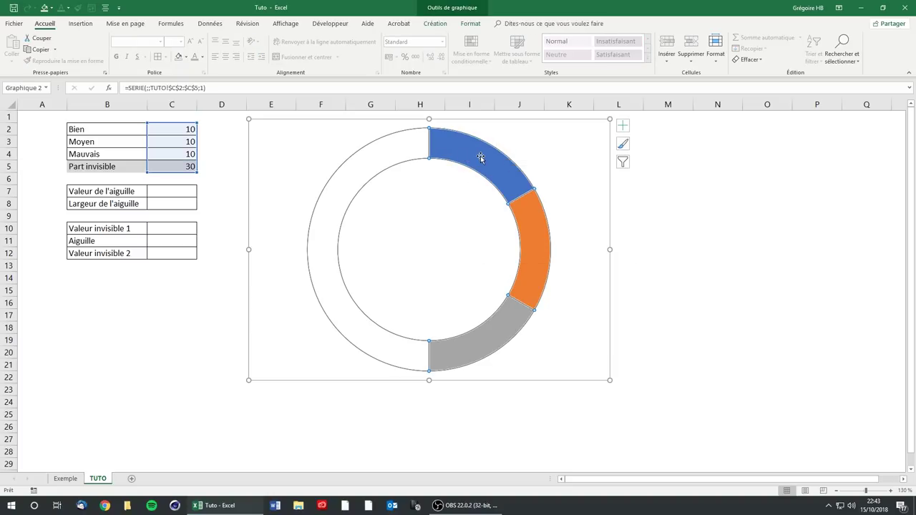
{"action": "right_click", "coordinate": [479, 158]}
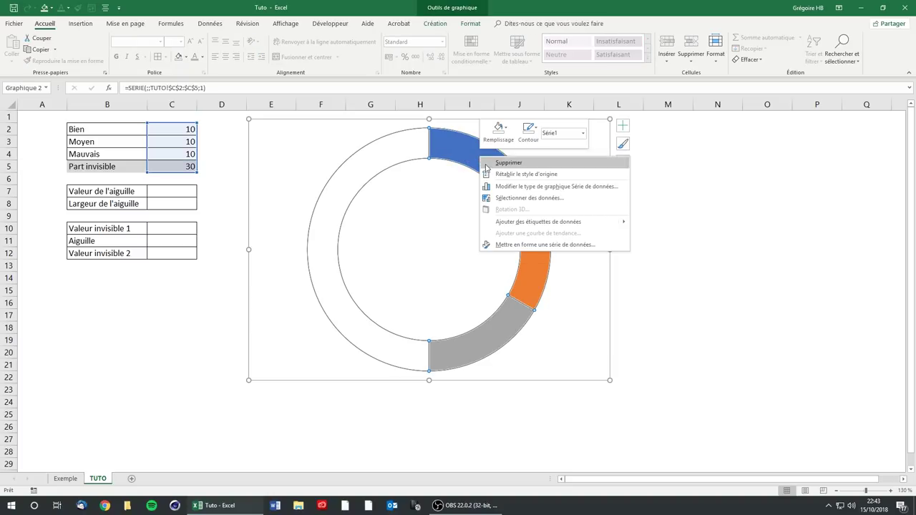
{"action": "left_click", "coordinate": [534, 245]}
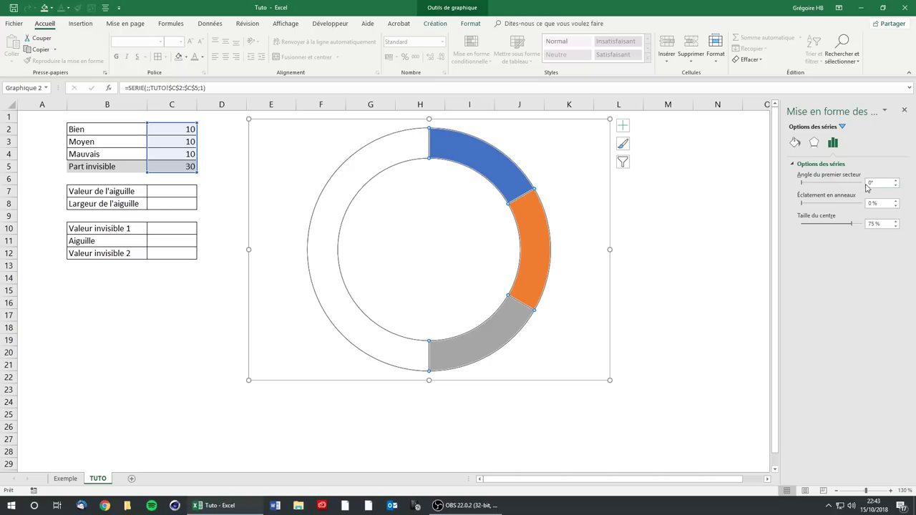
{"action": "left_click_drag", "start_coordinate": [802, 185], "coordinate": [861, 186]}
{"action": "type", "text": "27"}
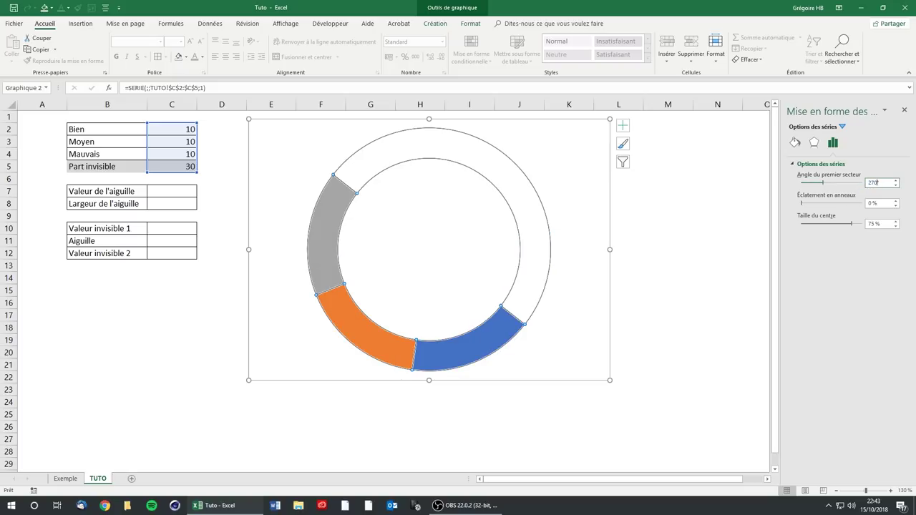
{"action": "key", "text": "Return"}
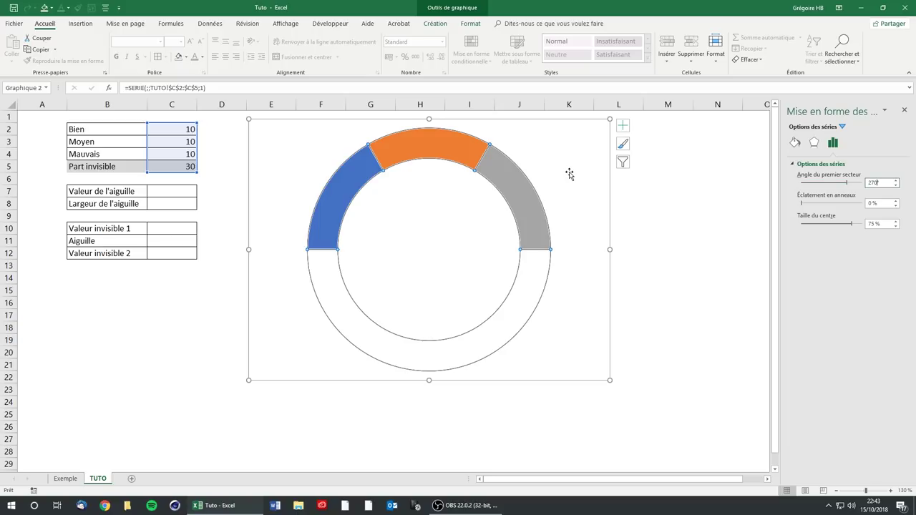
Reselect the doughnut data series and bring up the chart design and format options.
{"action": "left_click", "coordinate": [576, 184]}
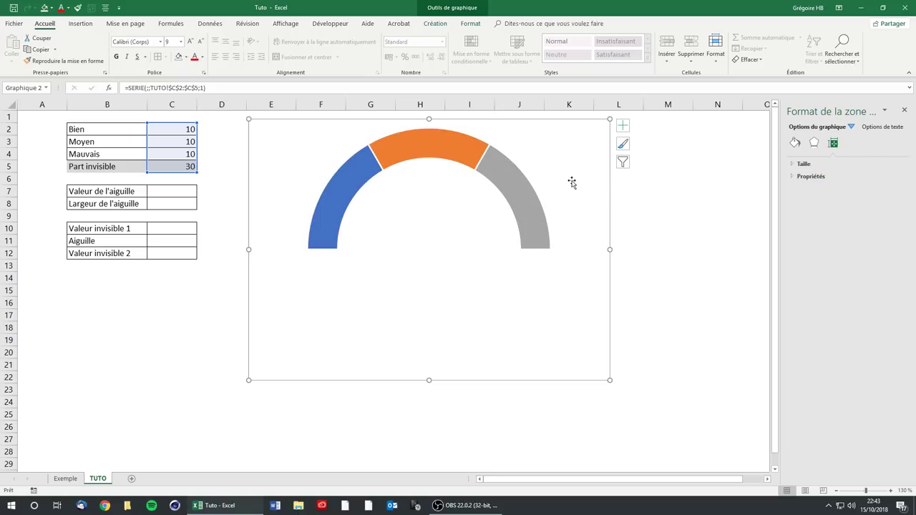
{"action": "left_click", "coordinate": [509, 189]}
{"action": "left_click", "coordinate": [575, 186]}
{"action": "left_click", "coordinate": [367, 176]}
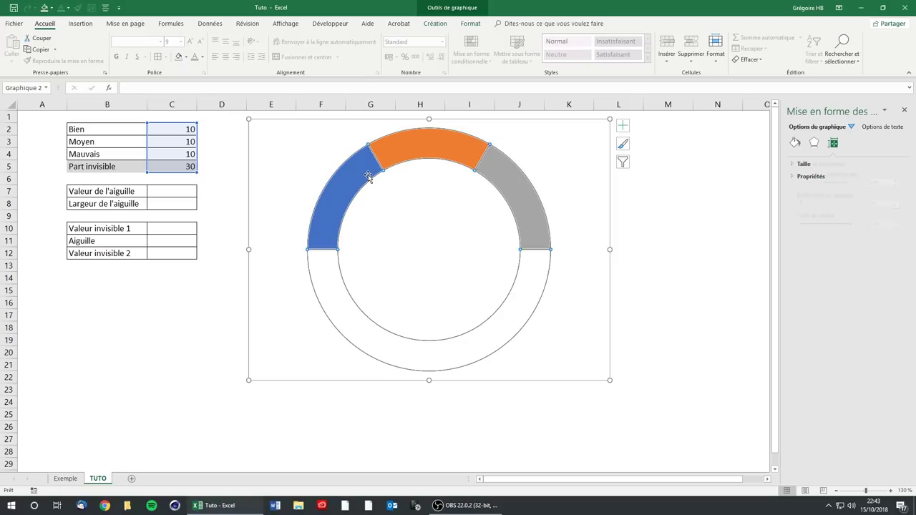
{"action": "left_click", "coordinate": [435, 24]}
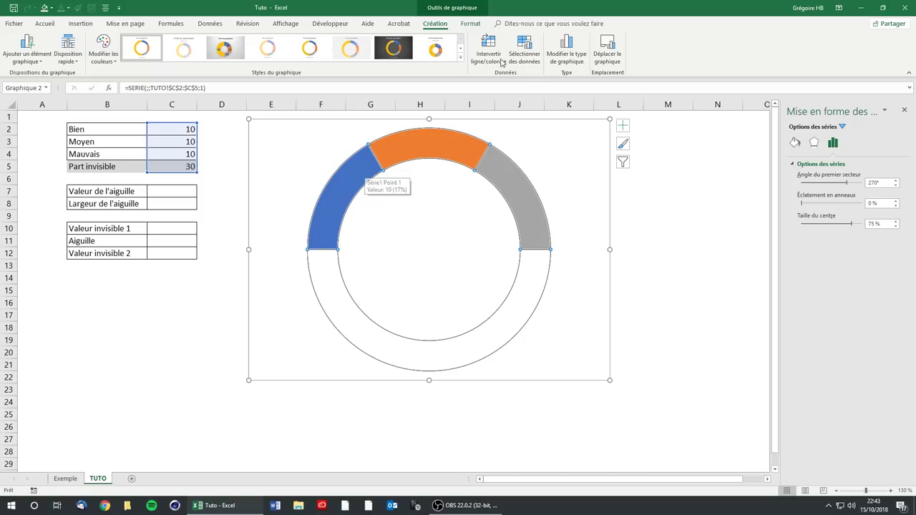
{"action": "left_click", "coordinate": [473, 23]}
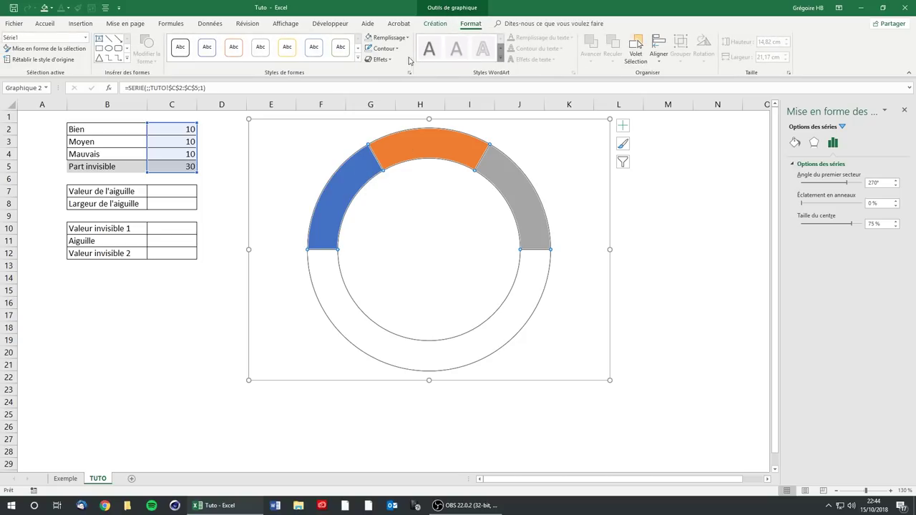
Fill the Bien segment green and the Mauvais segment dark red, leaving Moyen orange.
{"action": "left_click", "coordinate": [358, 176]}
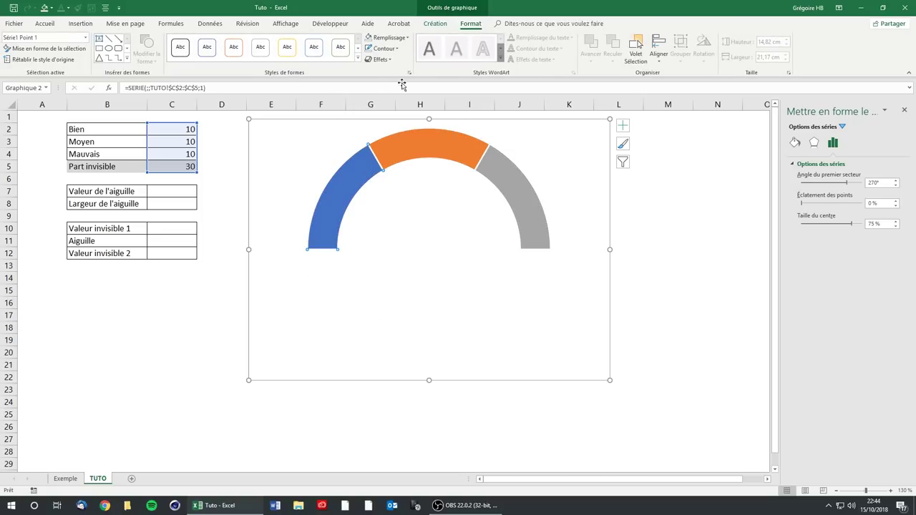
{"action": "left_click", "coordinate": [405, 43]}
{"action": "left_click", "coordinate": [441, 71]}
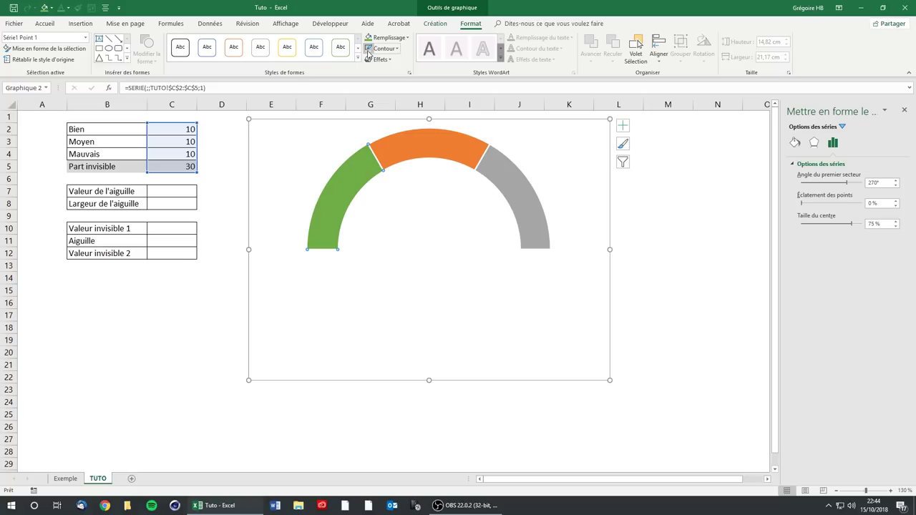
{"action": "mouse_move", "coordinate": [408, 148]}
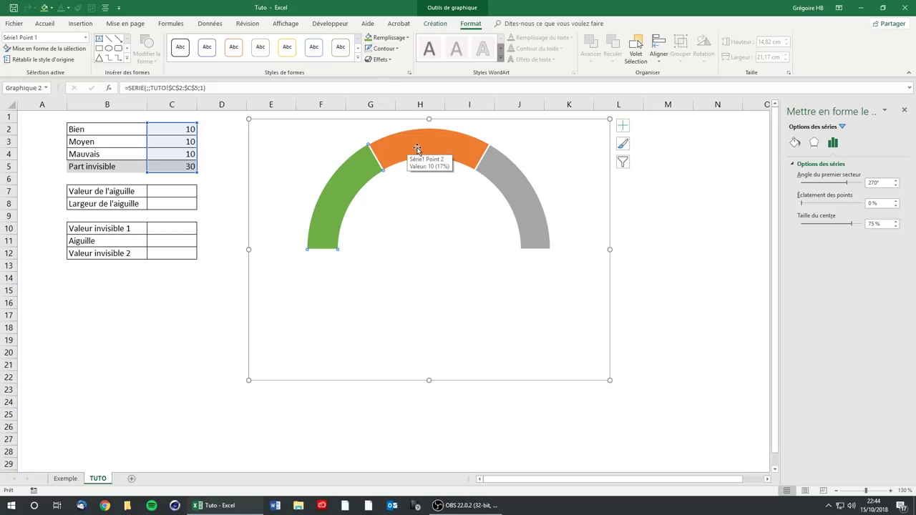
{"action": "left_click", "coordinate": [408, 148]}
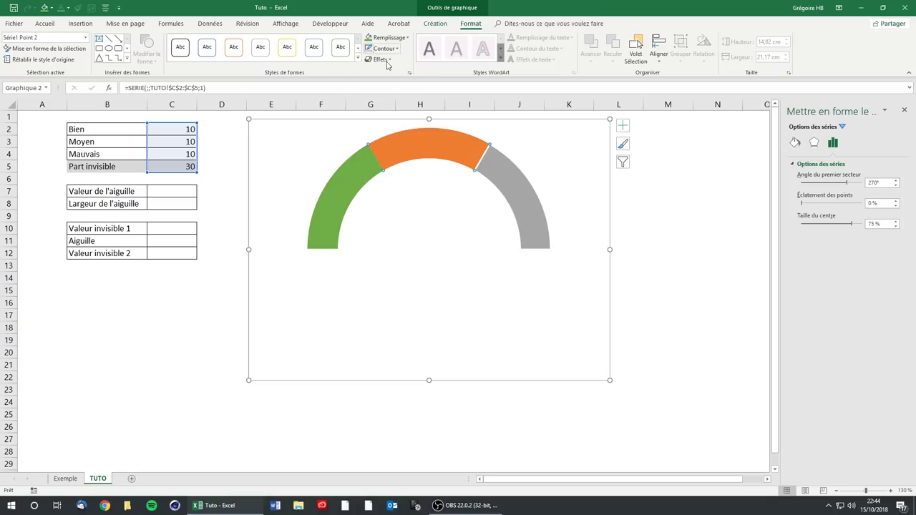
{"action": "left_click", "coordinate": [504, 186]}
{"action": "left_click", "coordinate": [395, 36]}
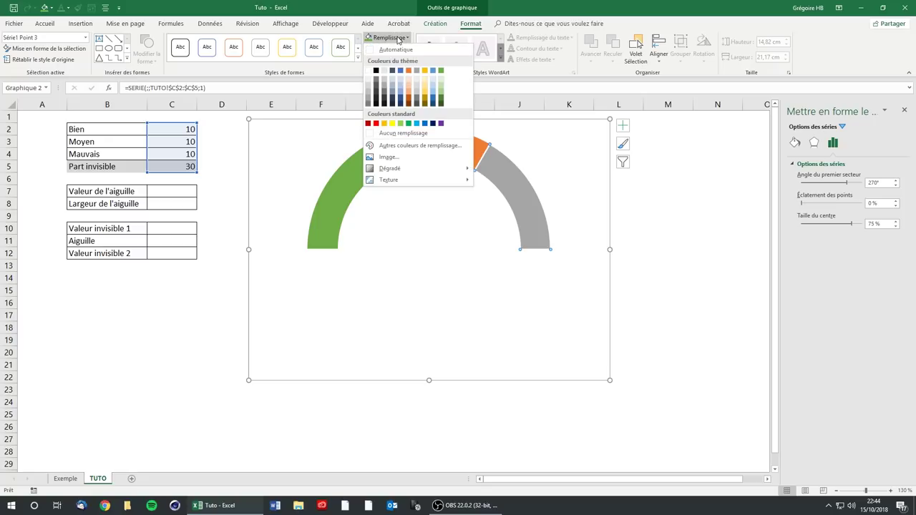
{"action": "left_click", "coordinate": [370, 123]}
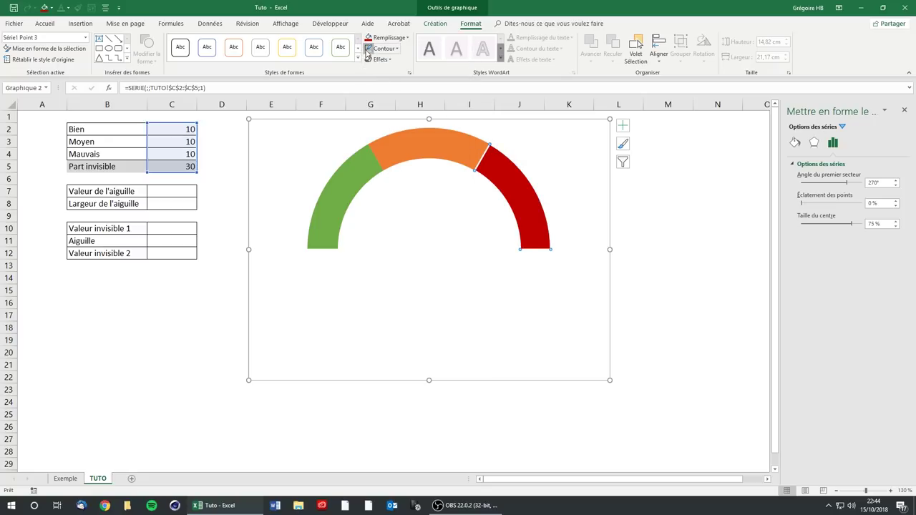
{"action": "left_click", "coordinate": [555, 177]}
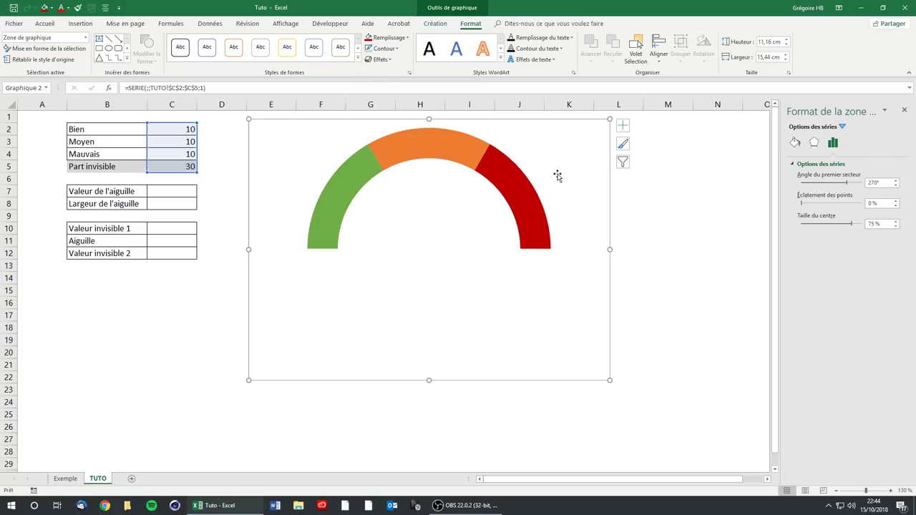
{"action": "left_click", "coordinate": [676, 193]}
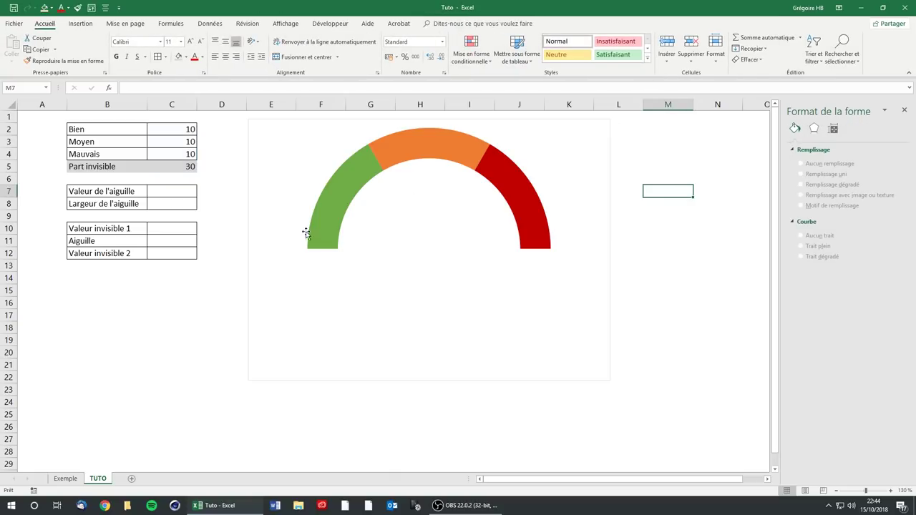
Close the format pane, enter 5 in C7 and 1 in C8, then select C7:C8.
{"action": "mouse_move", "coordinate": [531, 200]}
{"action": "left_click", "coordinate": [904, 111]}
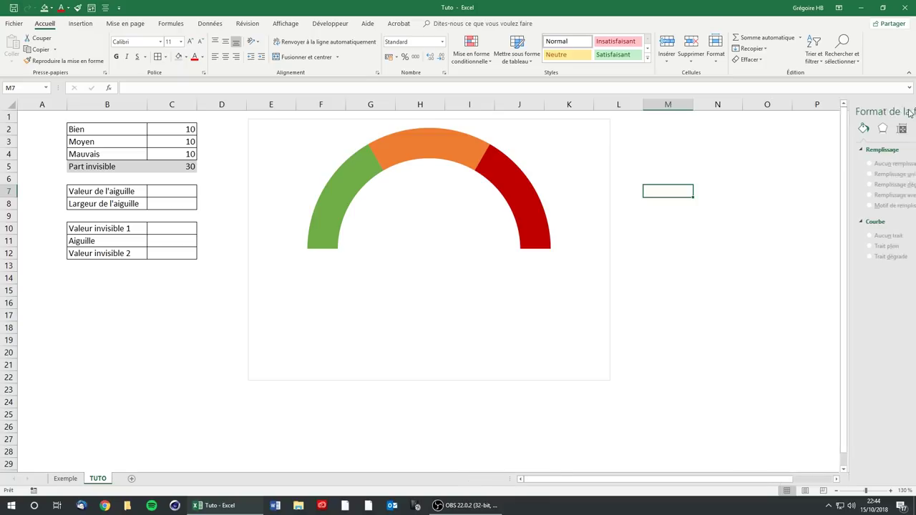
{"action": "left_click", "coordinate": [186, 193]}
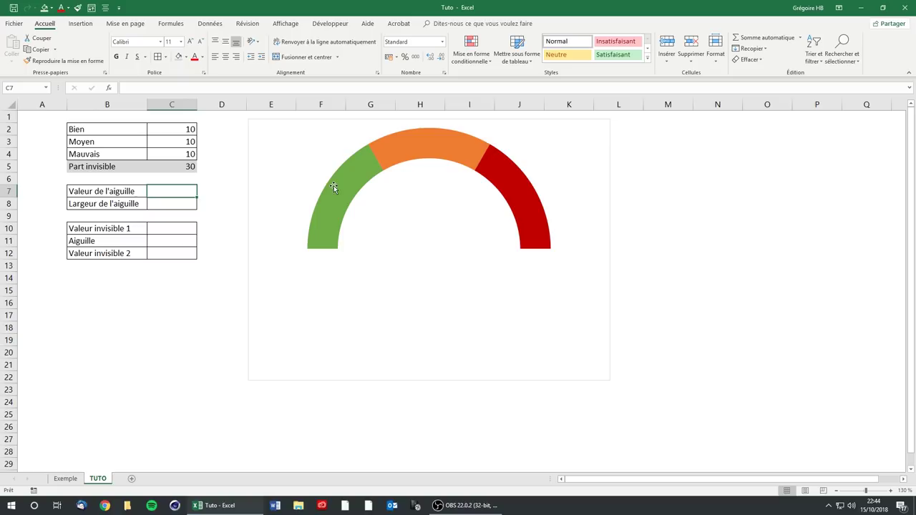
{"action": "mouse_move", "coordinate": [331, 228]}
{"action": "type", "text": "5"}
{"action": "key", "text": "Return"}
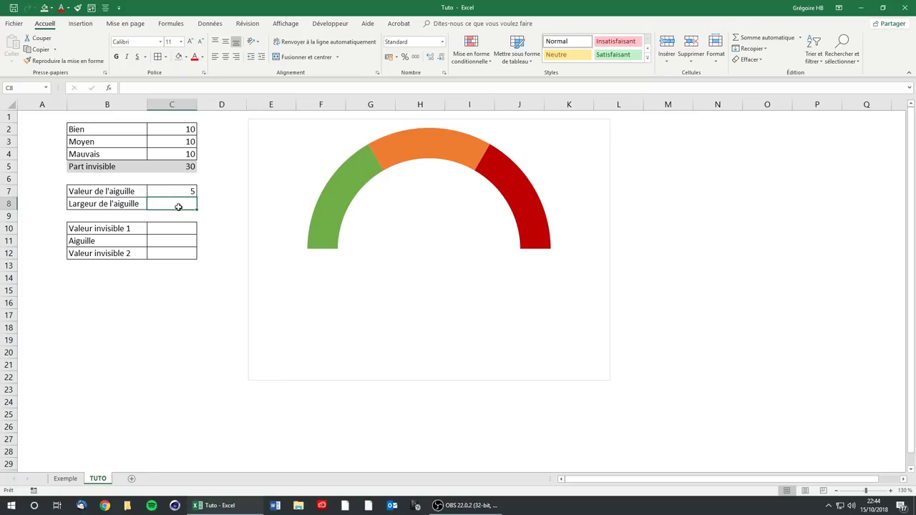
{"action": "type", "text": "1"}
{"action": "key", "text": "Return"}
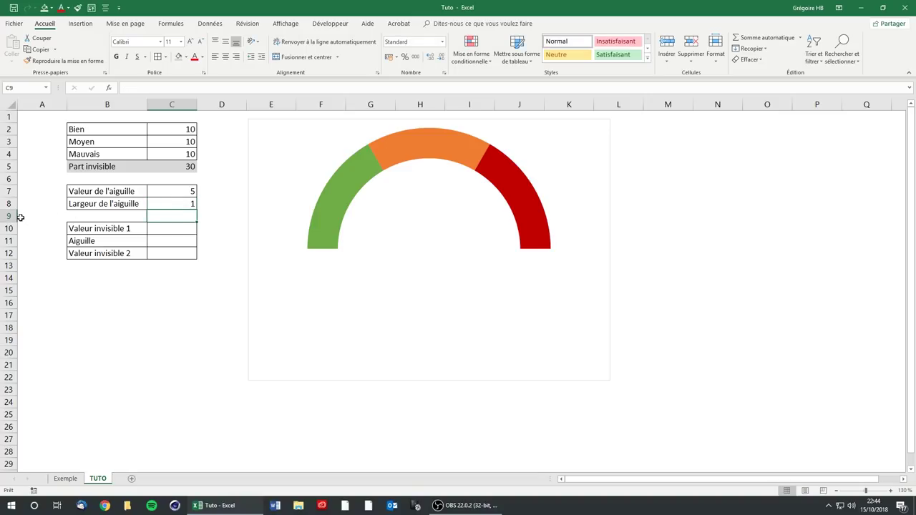
{"action": "left_click", "coordinate": [185, 195]}
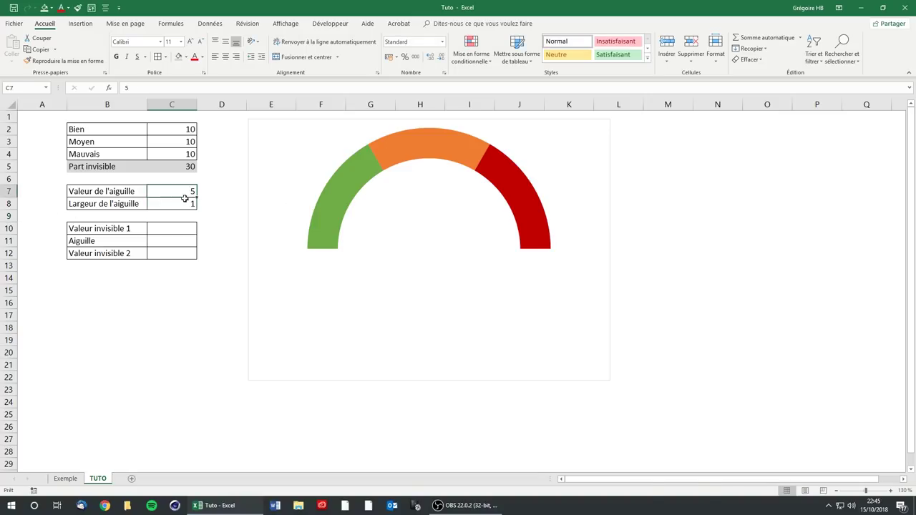
{"action": "left_click_drag", "start_coordinate": [184, 199], "coordinate": [185, 206]}
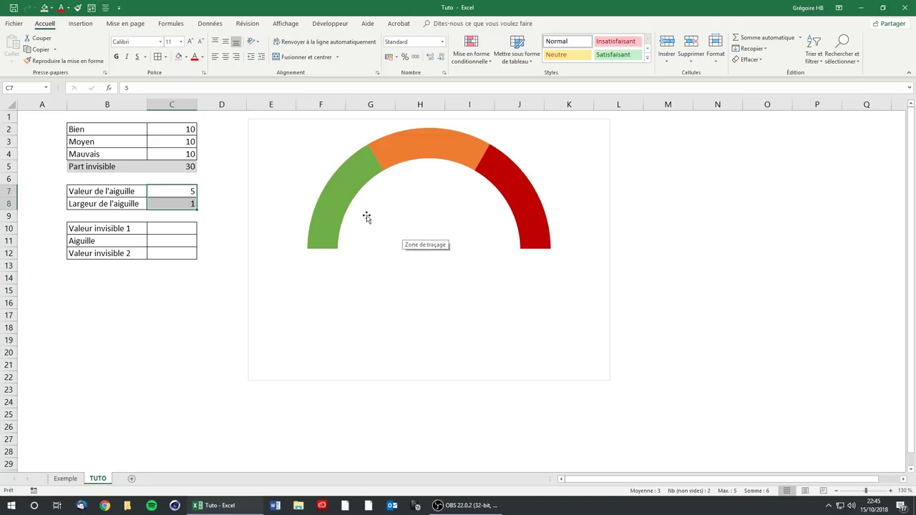
Insert a blank row at row 9 below the needle rows.
{"action": "left_click", "coordinate": [80, 24]}
{"action": "left_click", "coordinate": [427, 58]}
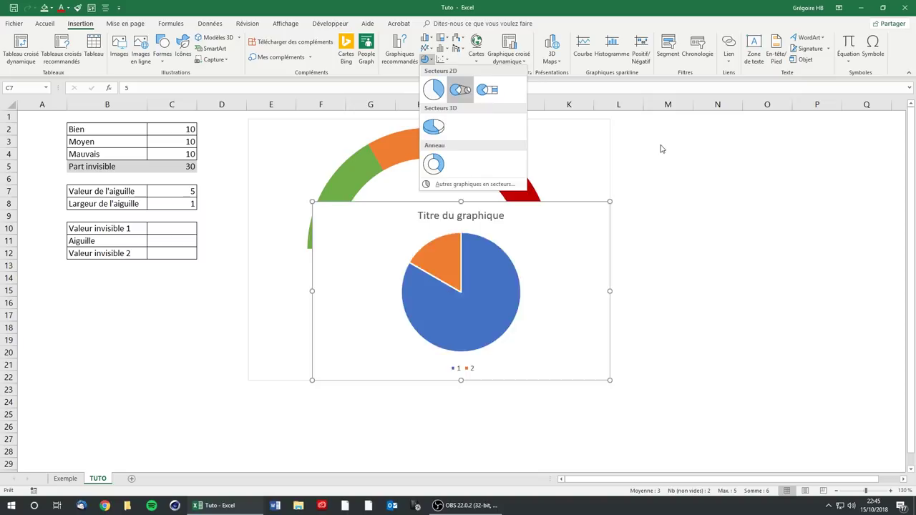
{"action": "key", "text": "Escape"}
{"action": "left_click", "coordinate": [8, 216]}
{"action": "right_click", "coordinate": [9, 216]}
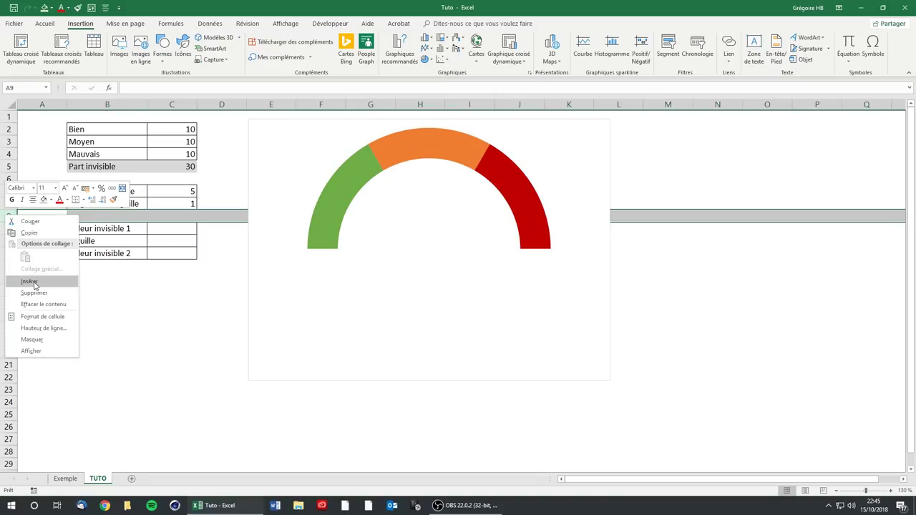
{"action": "left_click", "coordinate": [33, 284]}
Label B9 'Part invisible' and shade B9:C9 grey.
{"action": "left_click", "coordinate": [129, 215]}
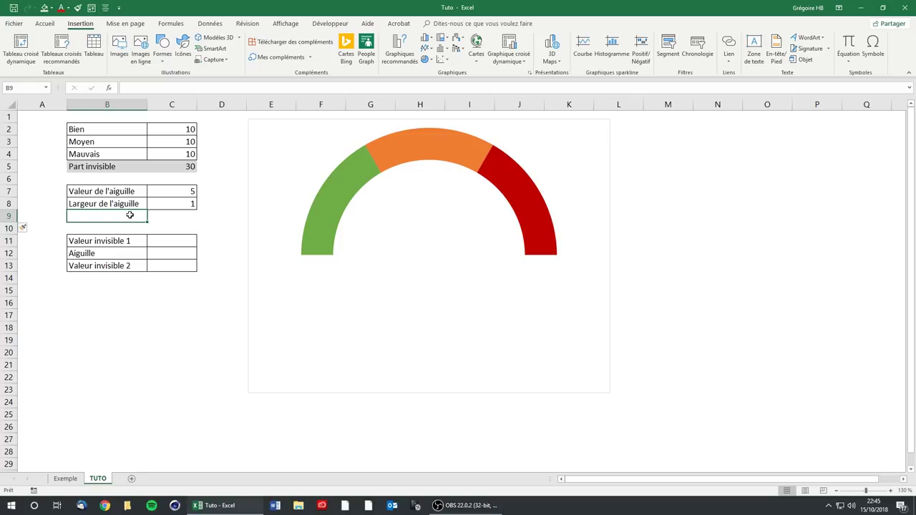
{"action": "type", "text": "Part invisible"}
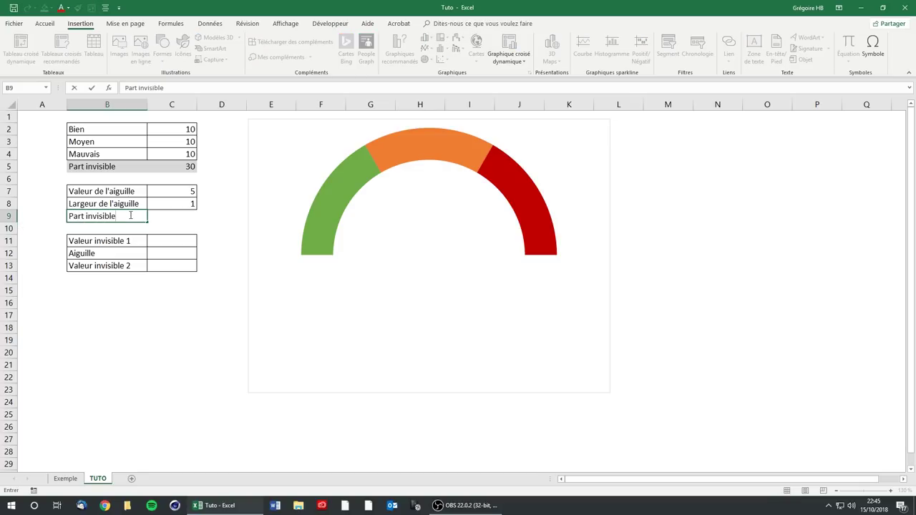
{"action": "key", "text": "Tab"}
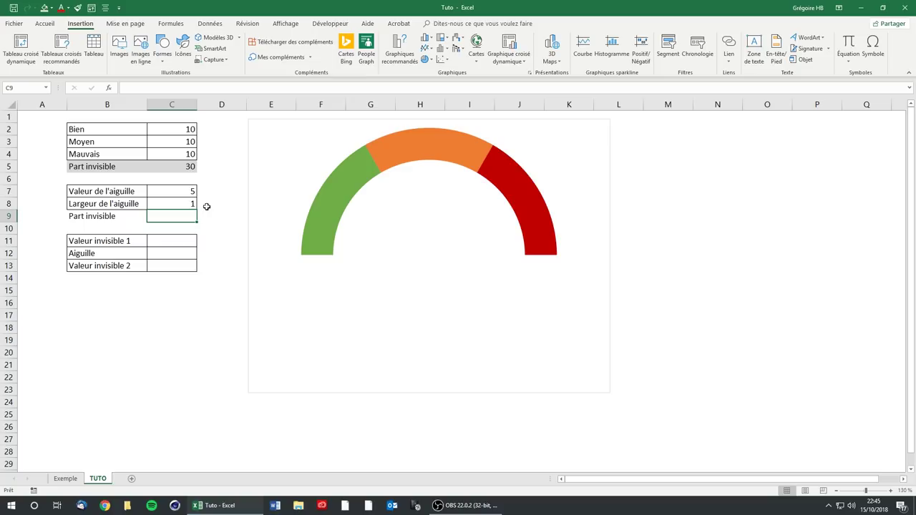
{"action": "left_click_drag", "start_coordinate": [130, 215], "coordinate": [163, 218]}
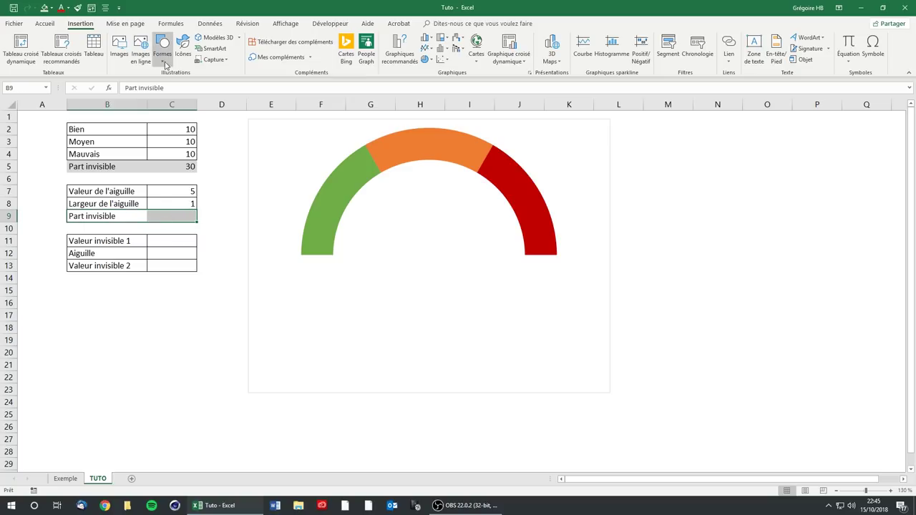
{"action": "left_click", "coordinate": [45, 7]}
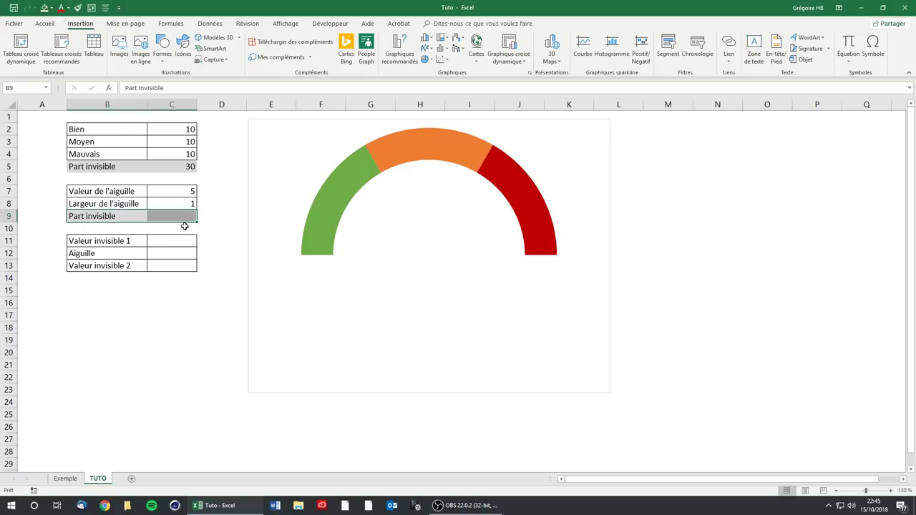
{"action": "left_click", "coordinate": [180, 216]}
{"action": "mouse_move", "coordinate": [323, 243]}
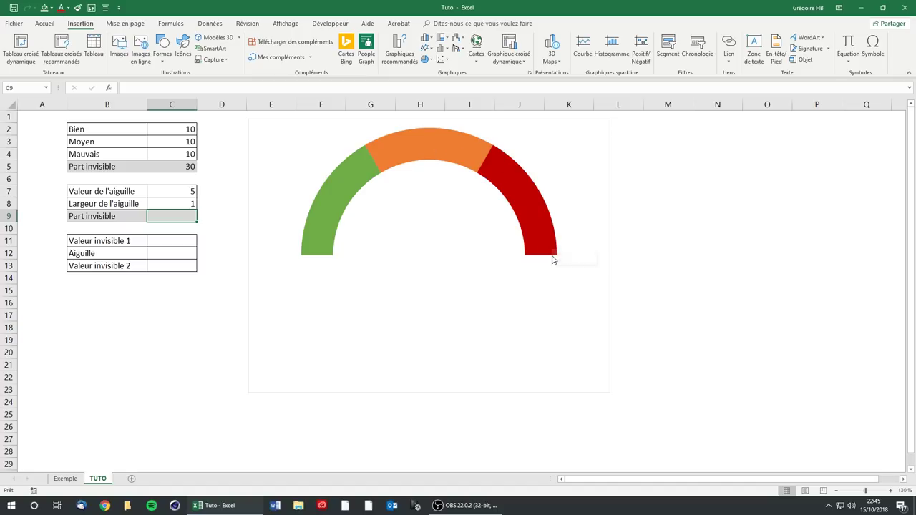
Enter =SOMME(C2:C5)-(C7+C8) in C9 as the Part invisible value.
{"action": "mouse_move", "coordinate": [552, 252]}
{"action": "type", "text": "="}
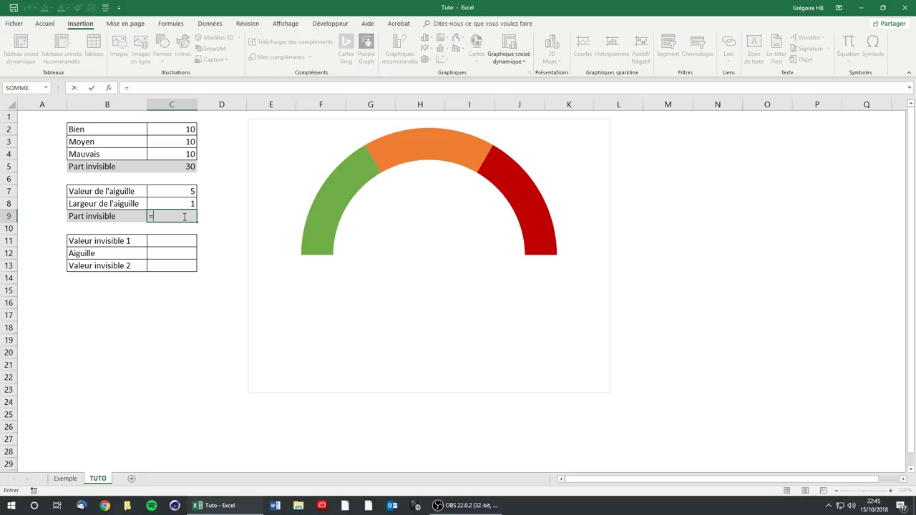
{"action": "type", "text": "somme("}
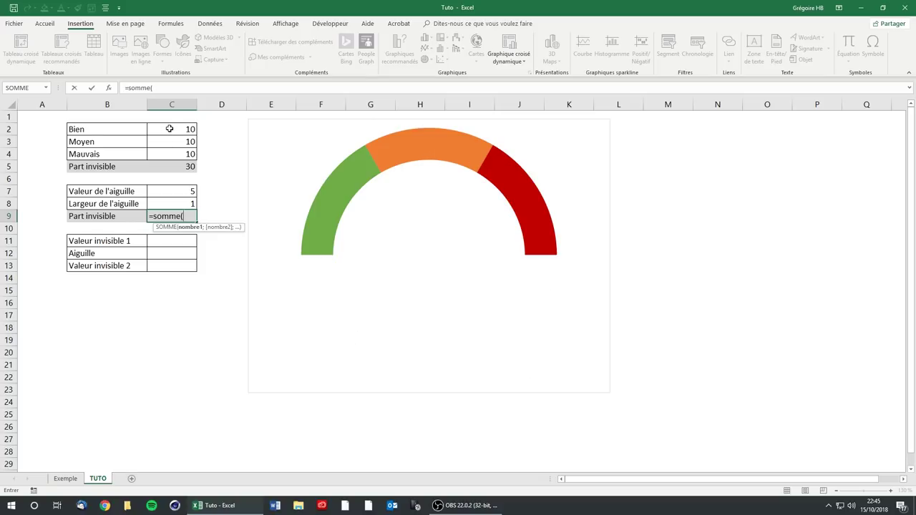
{"action": "left_click_drag", "start_coordinate": [169, 129], "coordinate": [173, 166]}
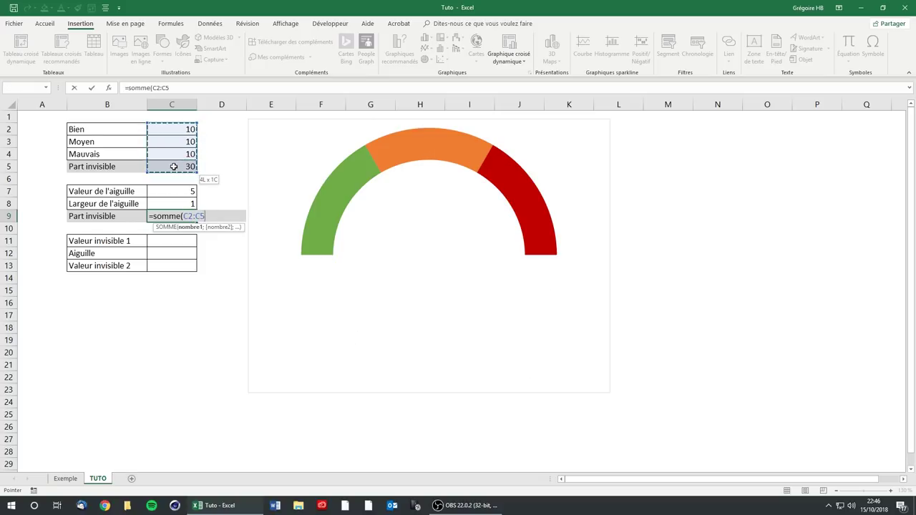
{"action": "type", "text": ")-"}
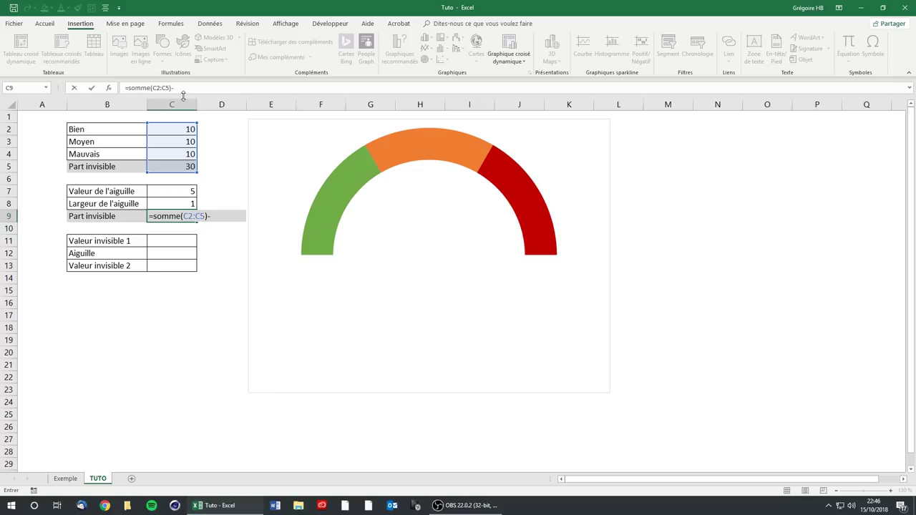
{"action": "type", "text": "("}
{"action": "left_click", "coordinate": [176, 195]}
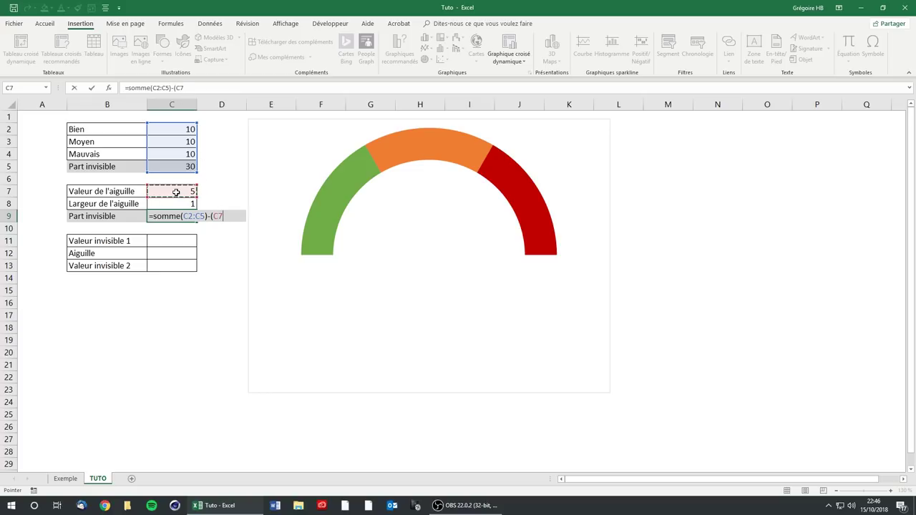
{"action": "type", "text": "+"}
{"action": "left_click", "coordinate": [175, 204]}
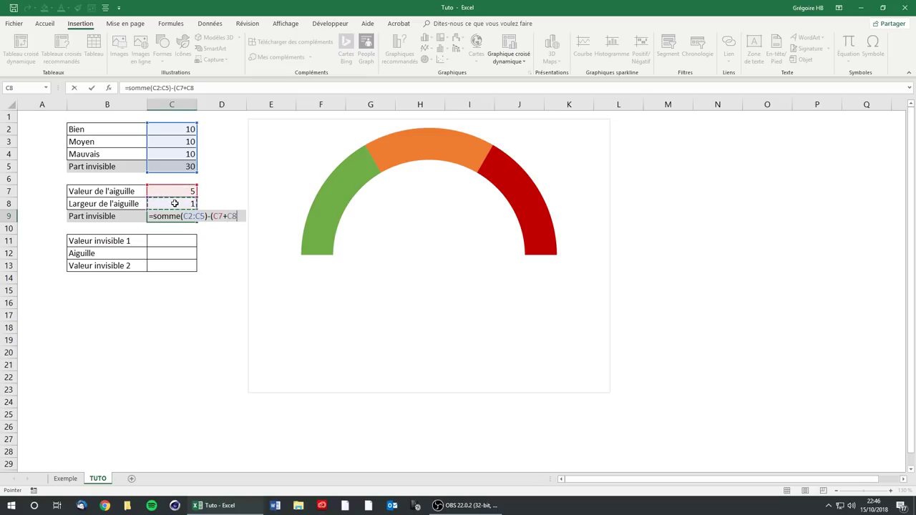
{"action": "type", "text": ")"}
{"action": "key", "text": "Return"}
Reopen the C9 formula for editing and highlight part of it to explain it.
{"action": "left_click", "coordinate": [178, 217]}
{"action": "left_click", "coordinate": [222, 86]}
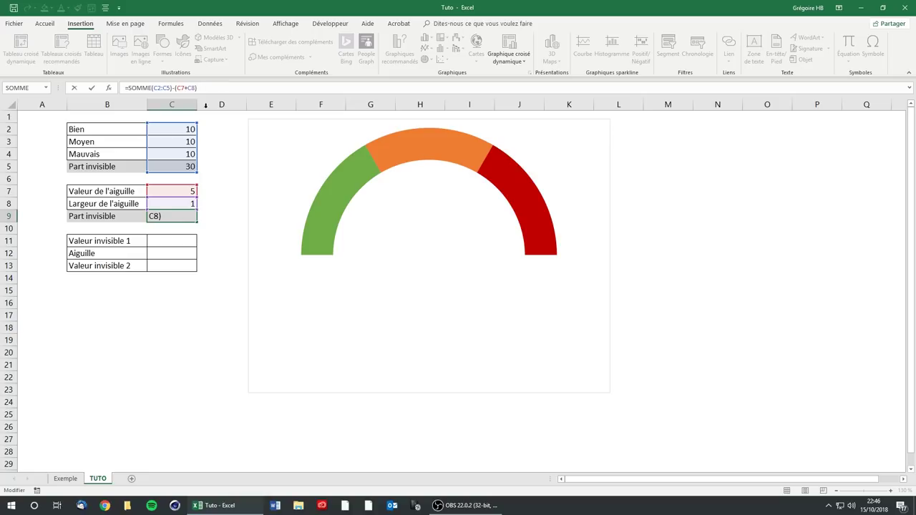
{"action": "left_click", "coordinate": [187, 217]}
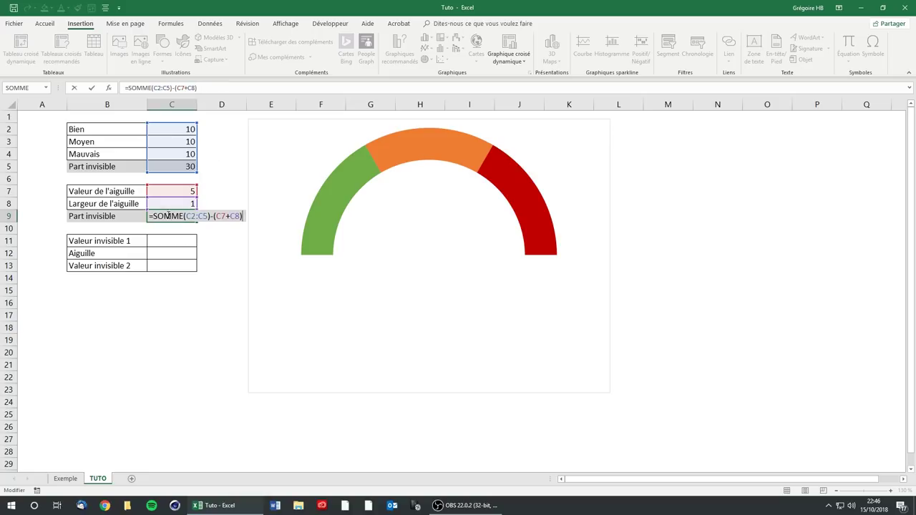
{"action": "left_click_drag", "start_coordinate": [153, 214], "coordinate": [236, 209]}
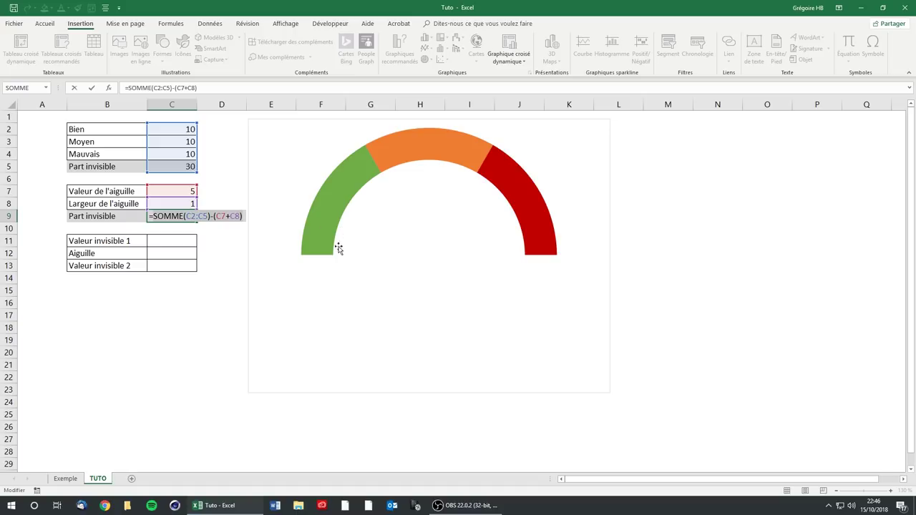
{"action": "mouse_move", "coordinate": [344, 228]}
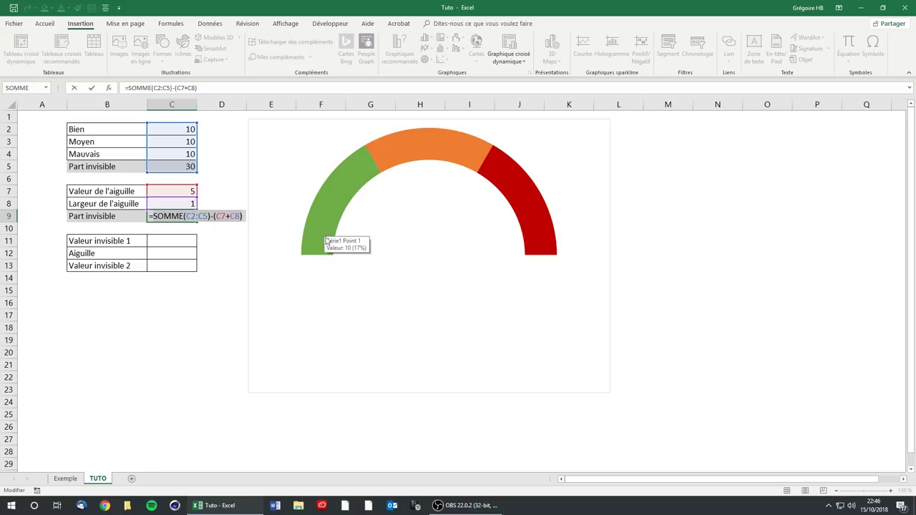
{"action": "left_click_drag", "start_coordinate": [225, 215], "coordinate": [216, 215]}
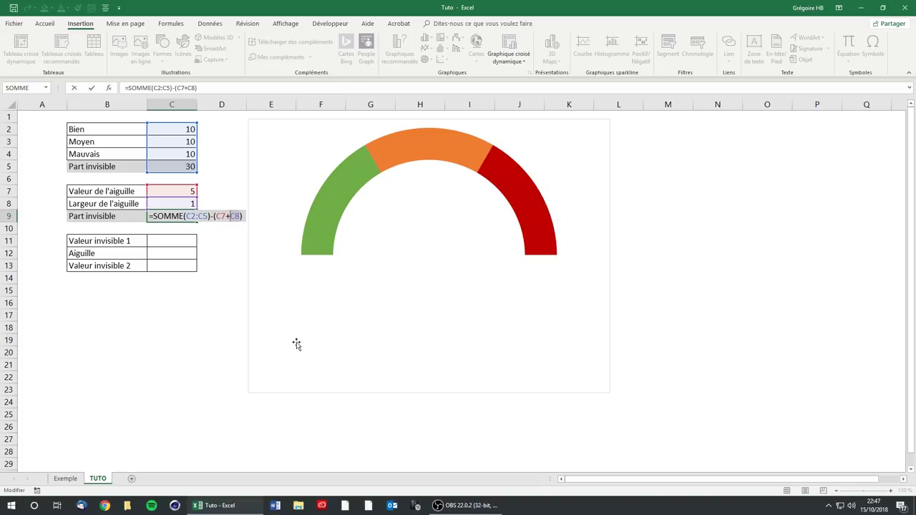
{"action": "key", "text": "Return"}
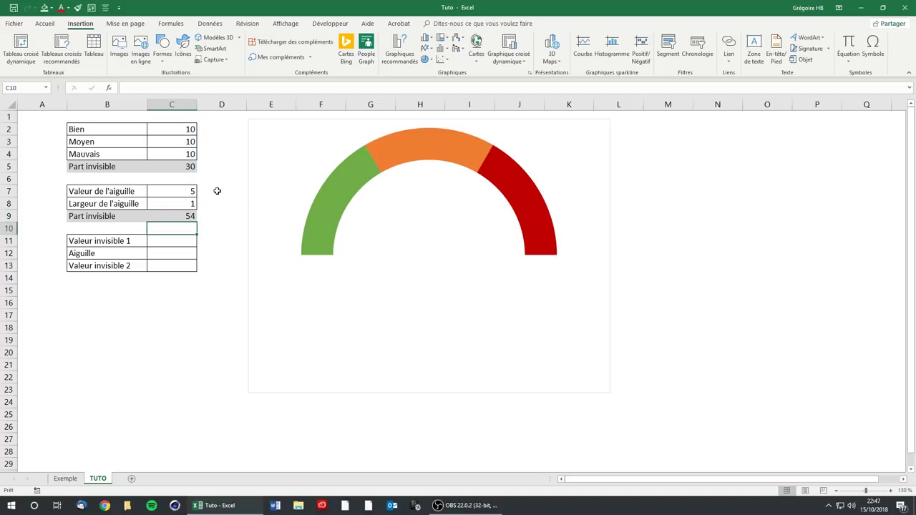
{"action": "left_click", "coordinate": [189, 217]}
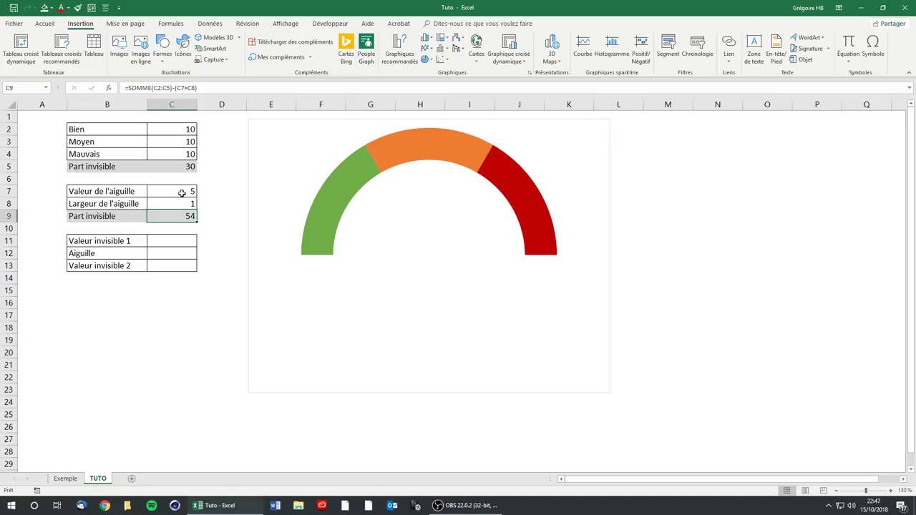
Insert a doughnut (Anneau) chart from C7:C9 and move it to the right of the gauge.
{"action": "left_click_drag", "start_coordinate": [182, 193], "coordinate": [181, 217]}
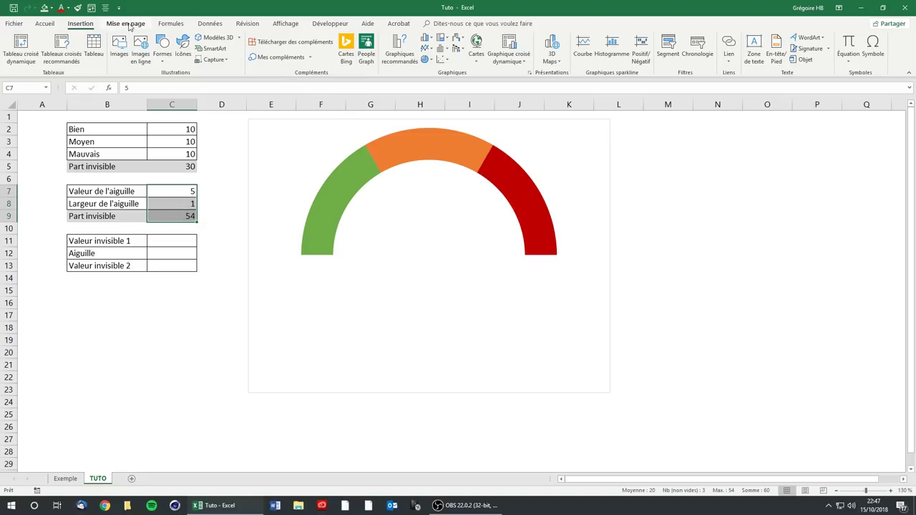
{"action": "left_click", "coordinate": [425, 60]}
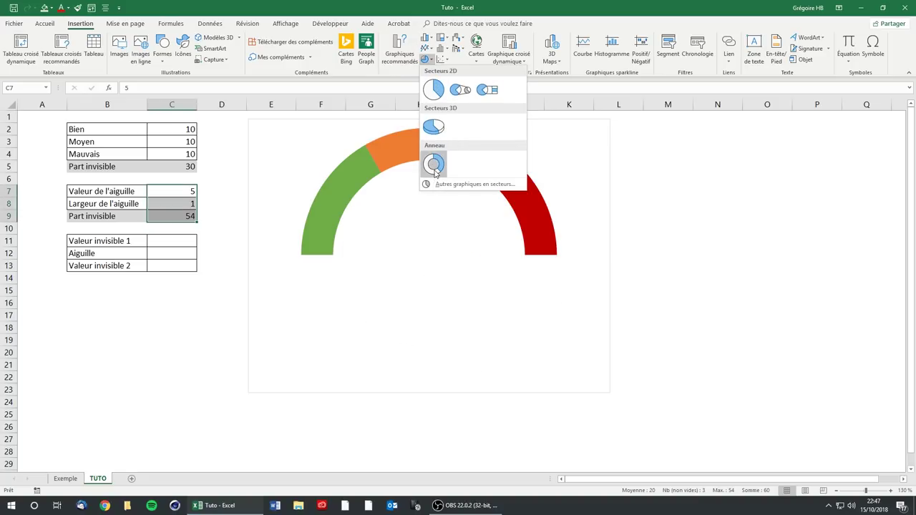
{"action": "left_click", "coordinate": [435, 164]}
{"action": "left_click_drag", "start_coordinate": [549, 236], "coordinate": [760, 208]}
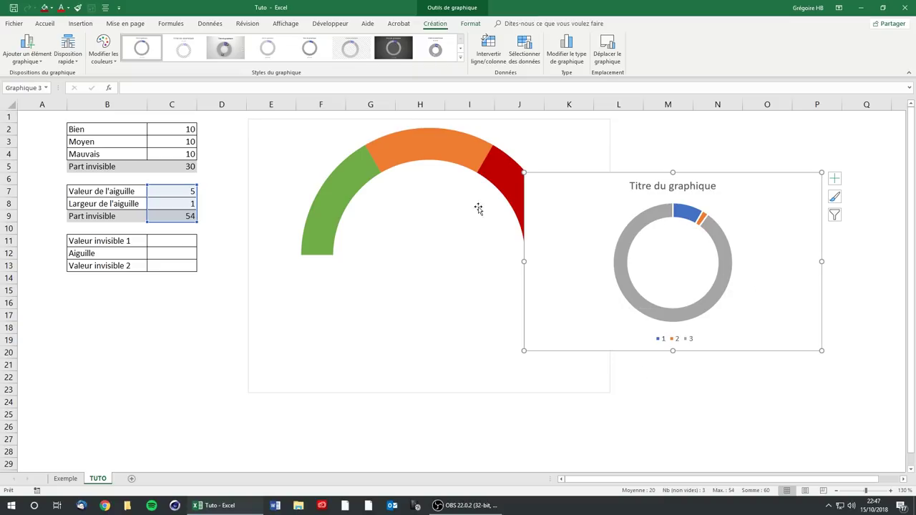
{"action": "key", "text": "Escape"}
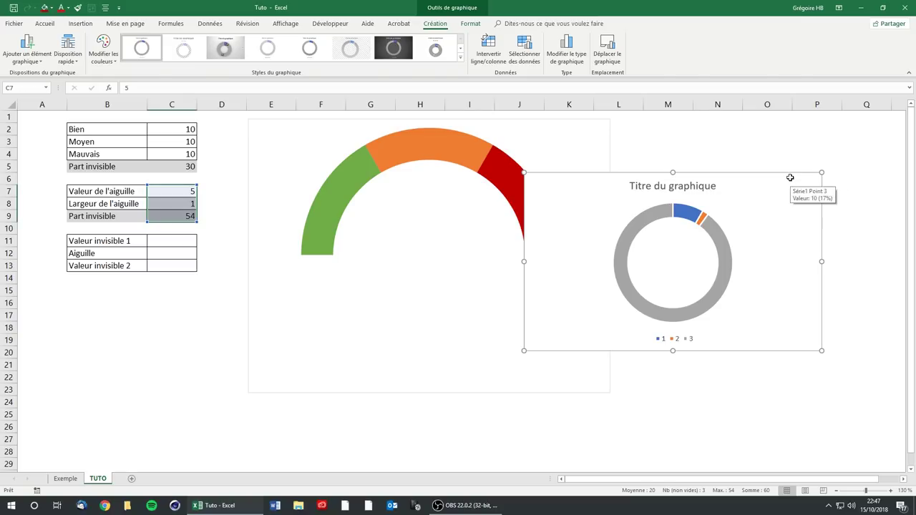
Delete the trial doughnut chart and compare the gauge with the finished one on Exemple.
{"action": "key", "text": "Delete"}
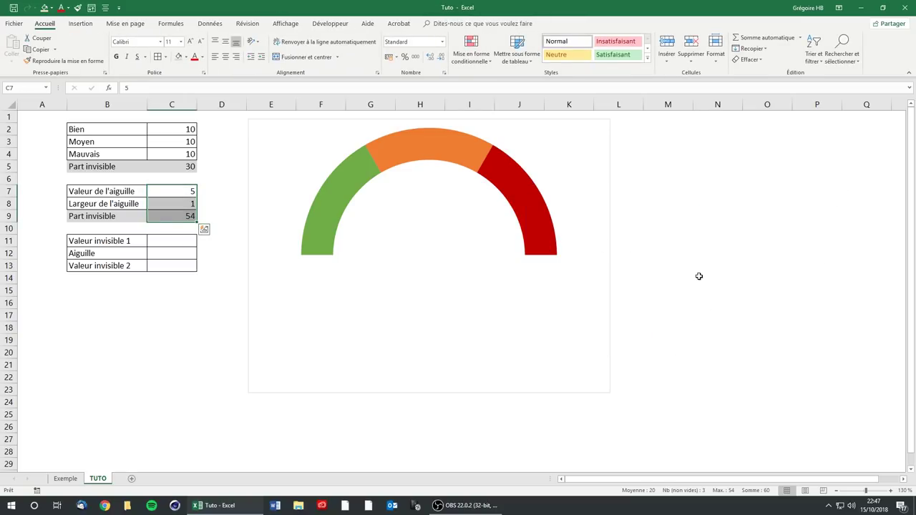
{"action": "left_click", "coordinate": [698, 276]}
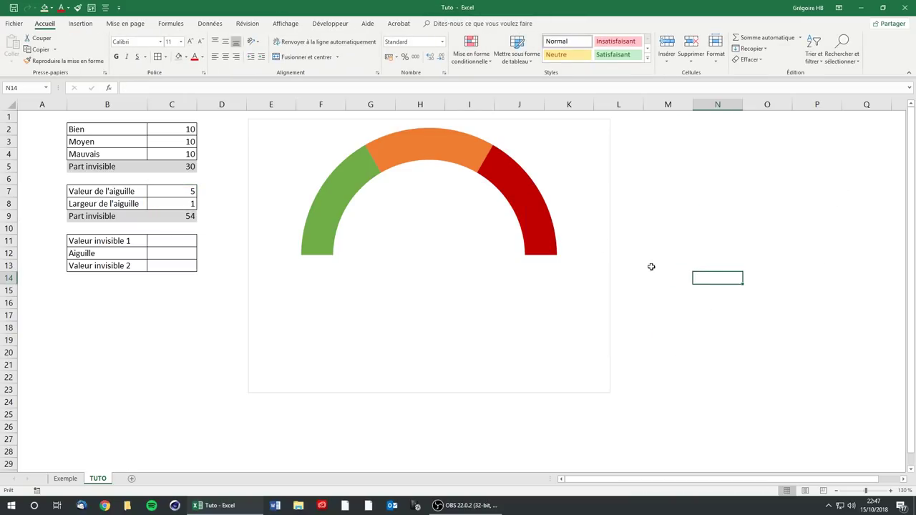
{"action": "left_click", "coordinate": [440, 227]}
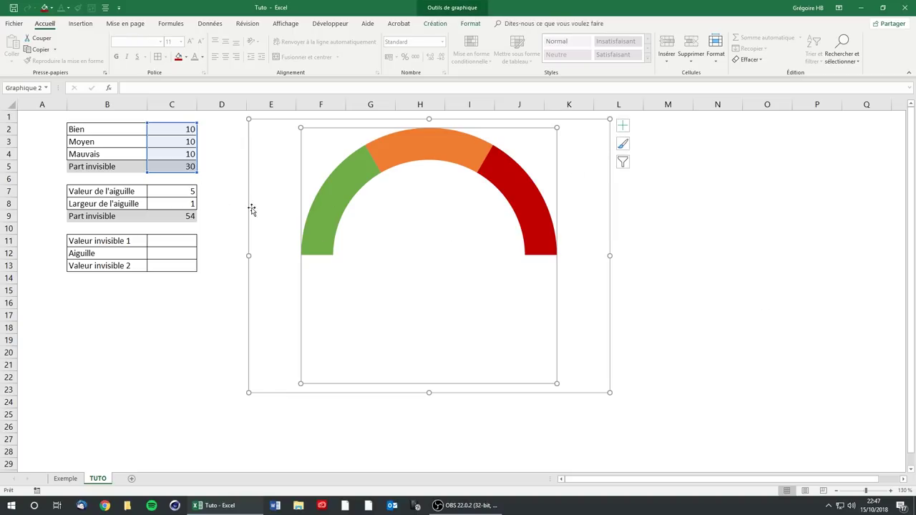
{"action": "left_click", "coordinate": [65, 478]}
{"action": "left_click_drag", "start_coordinate": [693, 292], "coordinate": [582, 230]}
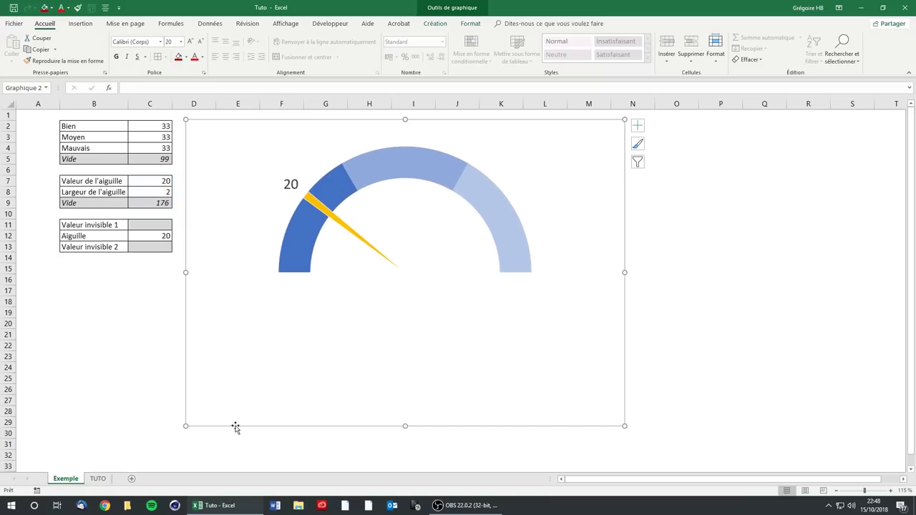
{"action": "left_click", "coordinate": [98, 478]}
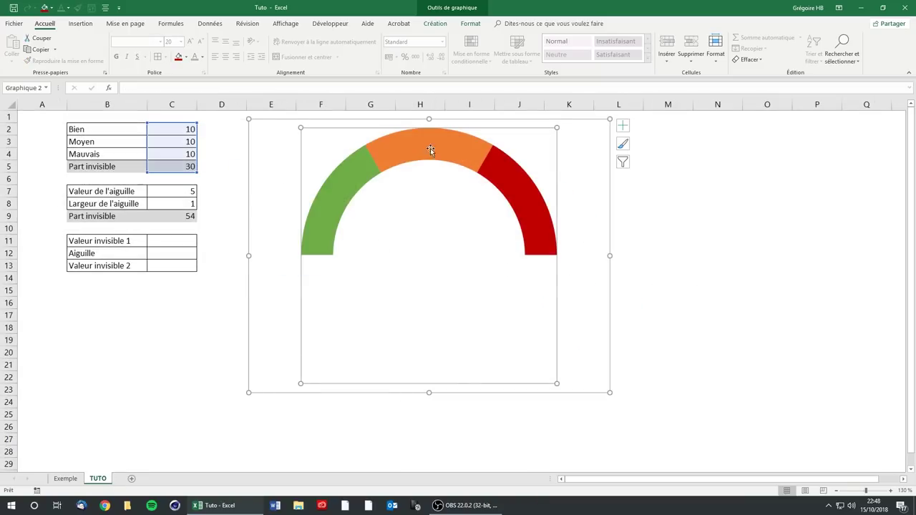
Bring up and dismiss the action menus for the gauge's plot area and chart area.
{"action": "left_click", "coordinate": [396, 226]}
{"action": "right_click", "coordinate": [395, 226]}
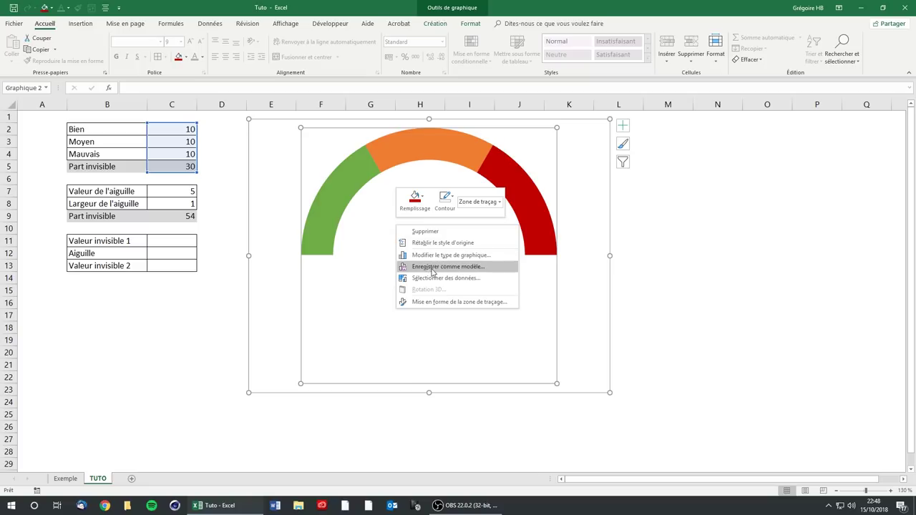
{"action": "left_click", "coordinate": [578, 303]}
{"action": "left_click", "coordinate": [583, 145]}
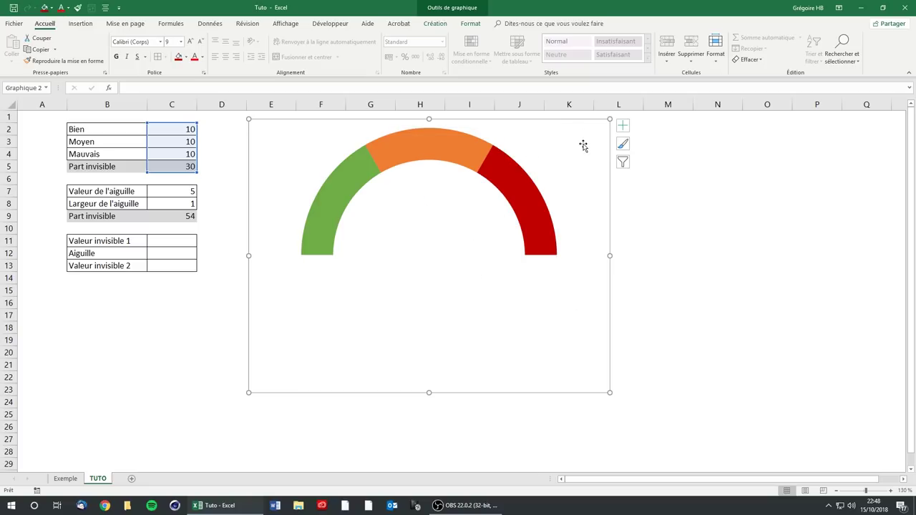
{"action": "right_click", "coordinate": [584, 147]}
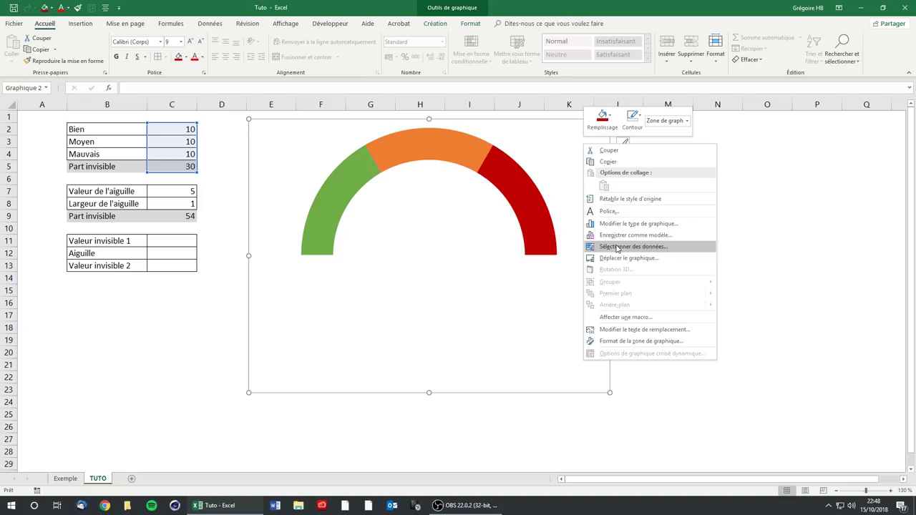
{"action": "left_click", "coordinate": [563, 176]}
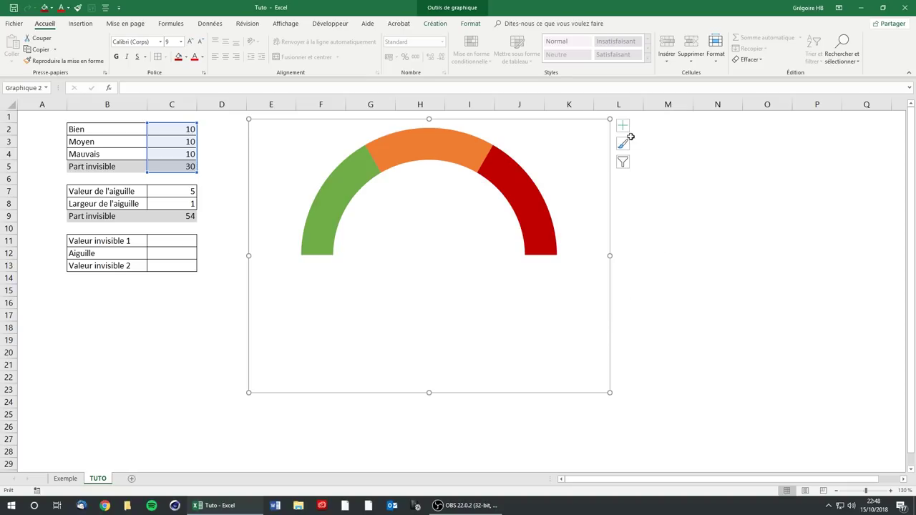
Open Sélectionner des données for the gauge, shift the dialog right, and begin adding a series.
{"action": "right_click", "coordinate": [559, 152]}
{"action": "left_click", "coordinate": [598, 255]}
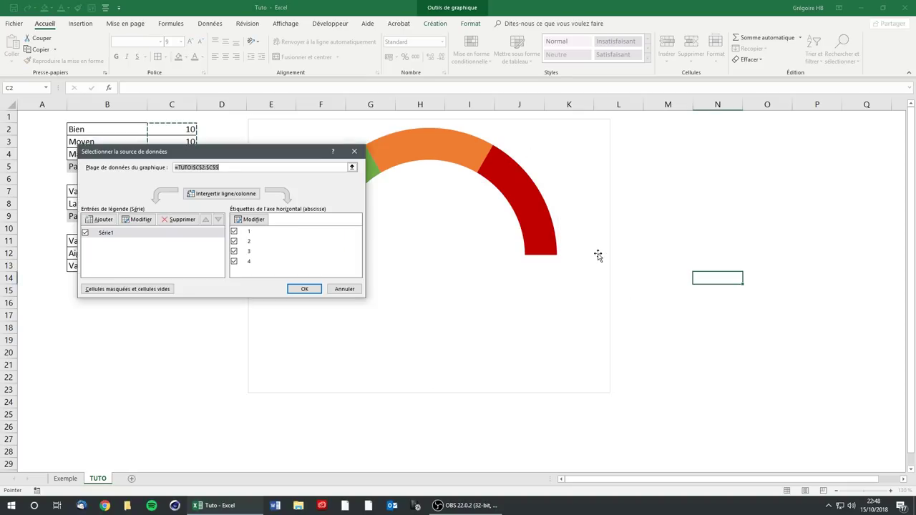
{"action": "left_click_drag", "start_coordinate": [238, 155], "coordinate": [500, 166]}
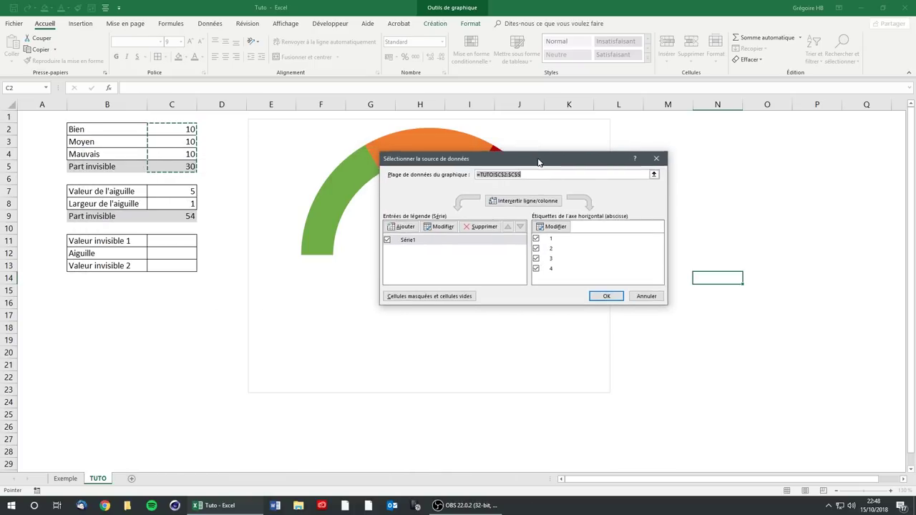
{"action": "left_click_drag", "start_coordinate": [501, 166], "coordinate": [573, 169]}
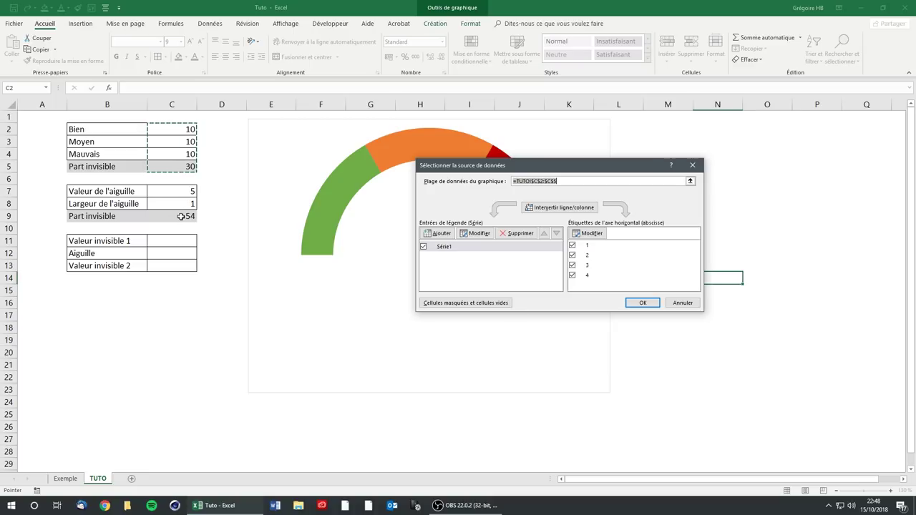
{"action": "left_click", "coordinate": [440, 236]}
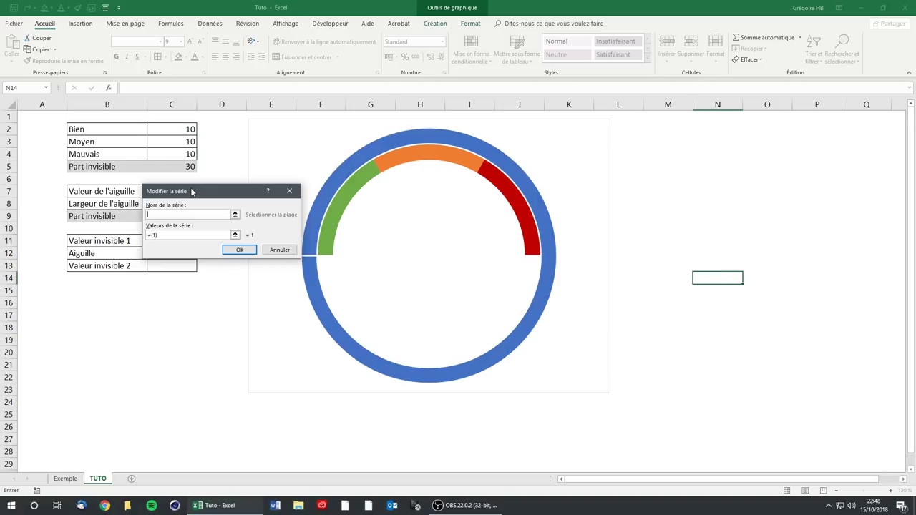
Add Série2 with values C7:C9 (5; 1; 54) as an outer ring around the gauge.
{"action": "left_click_drag", "start_coordinate": [277, 189], "coordinate": [377, 178]}
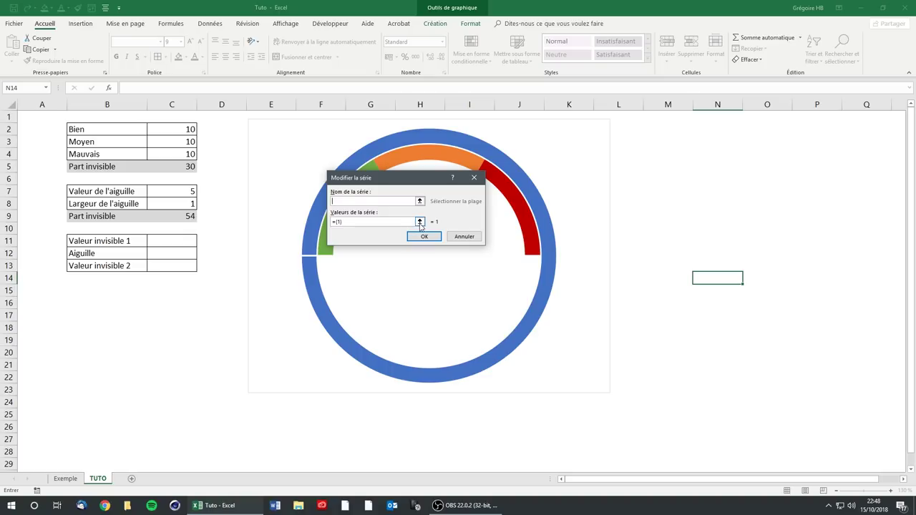
{"action": "left_click", "coordinate": [419, 223]}
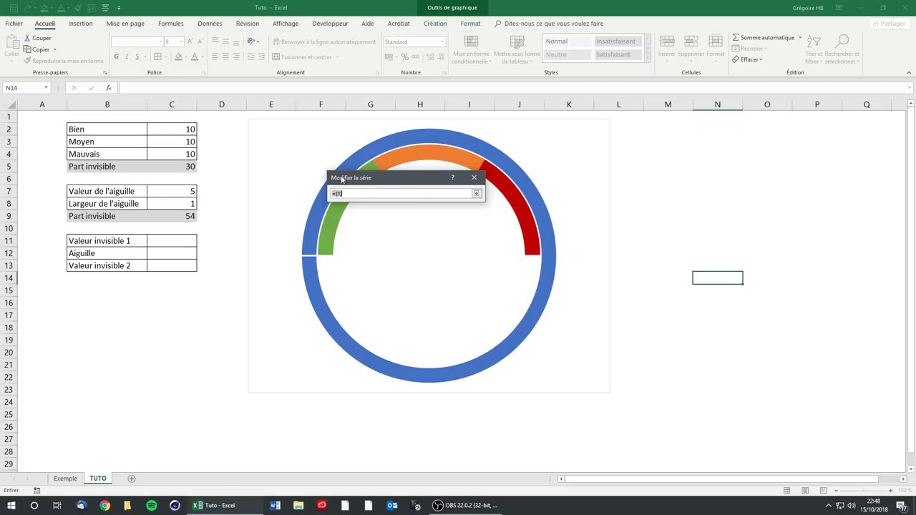
{"action": "left_click_drag", "start_coordinate": [385, 177], "coordinate": [290, 314]}
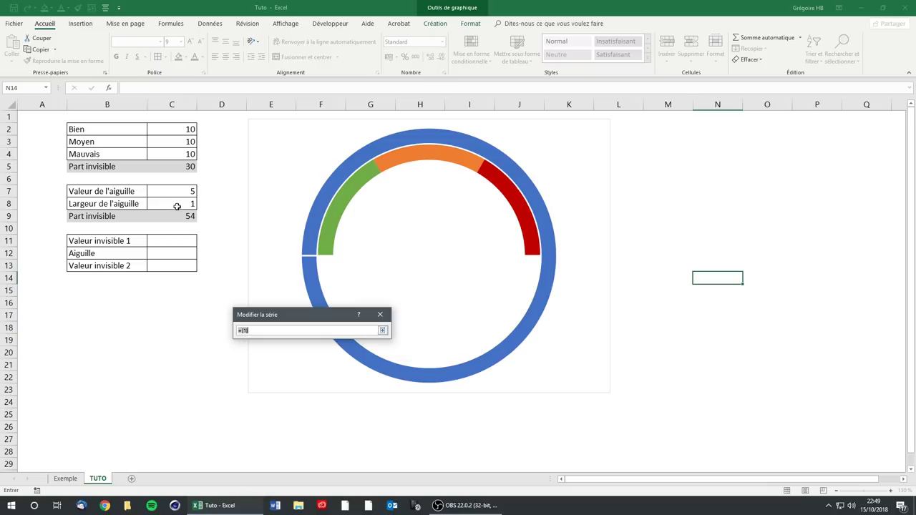
{"action": "left_click_drag", "start_coordinate": [177, 191], "coordinate": [177, 217]}
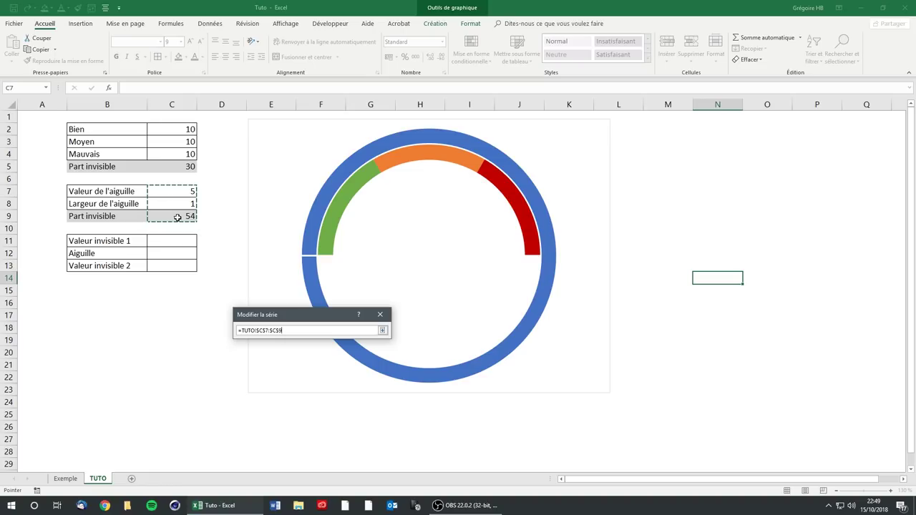
{"action": "key", "text": "Return"}
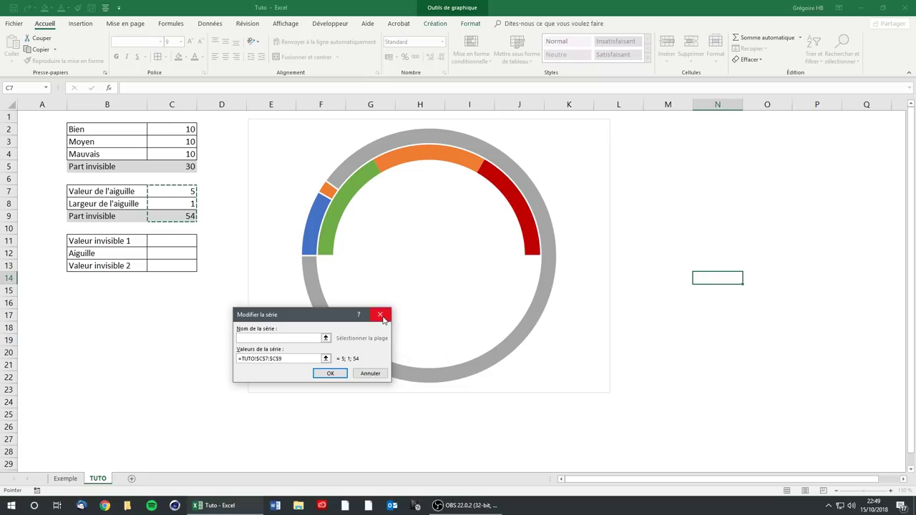
{"action": "left_click", "coordinate": [333, 374]}
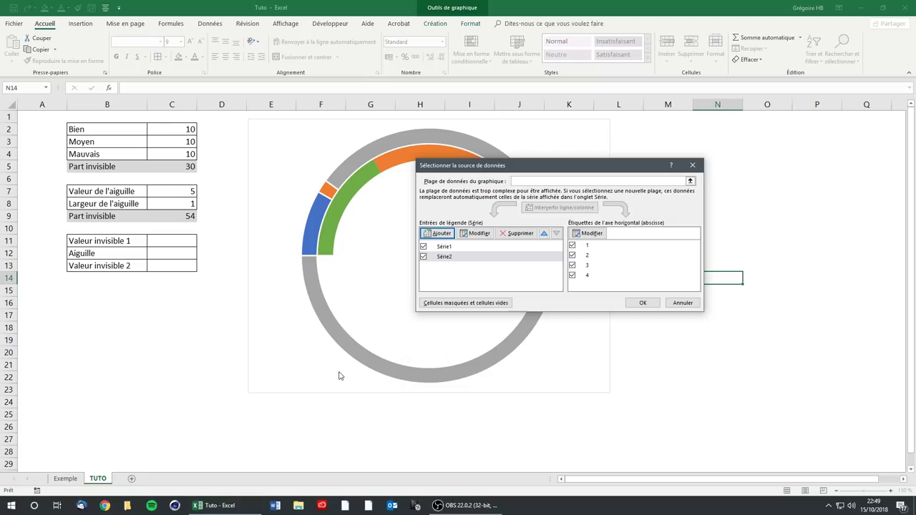
Close the data source dialog keeping both rings and select the outer needle ring.
{"action": "left_click_drag", "start_coordinate": [499, 168], "coordinate": [568, 160]}
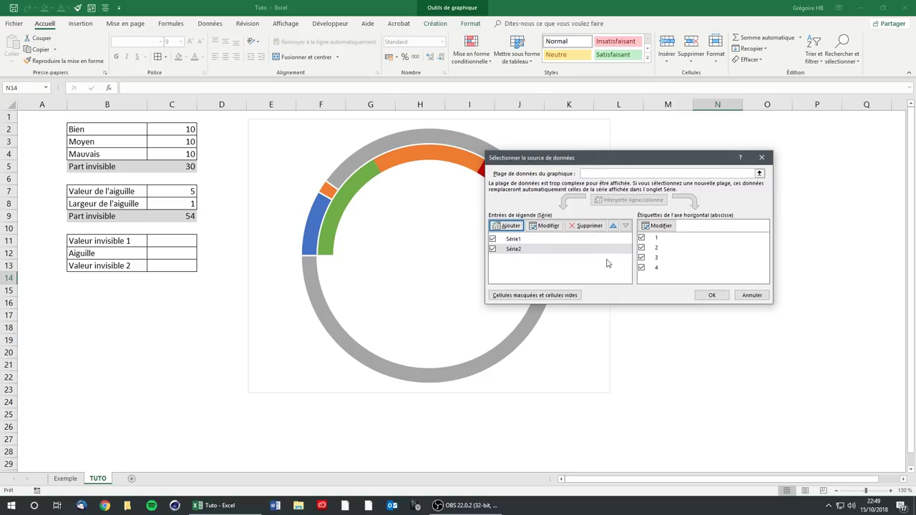
{"action": "left_click", "coordinate": [711, 295]}
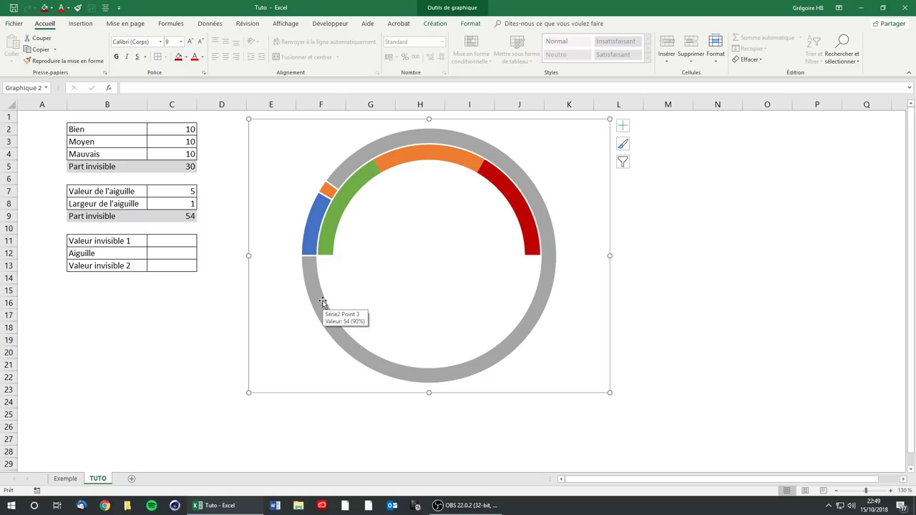
{"action": "left_click", "coordinate": [316, 228]}
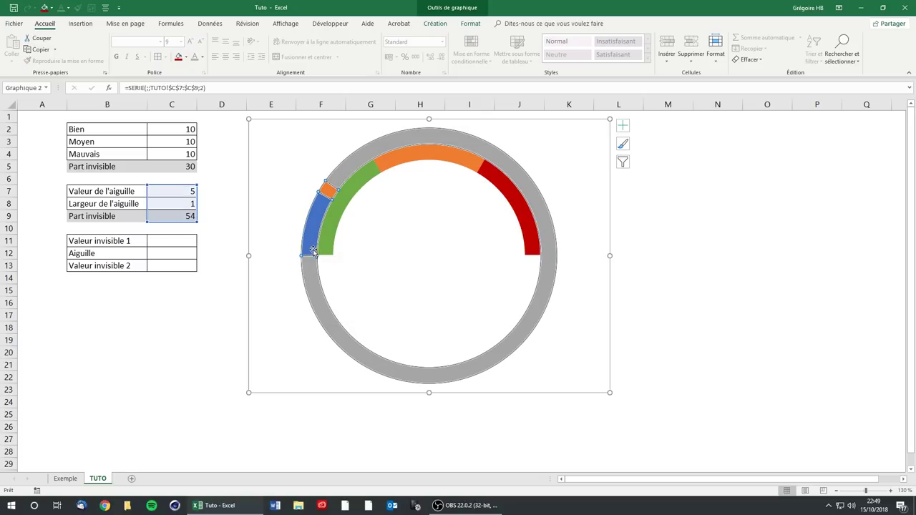
{"action": "mouse_move", "coordinate": [325, 190]}
Compare with the Exemple sheet, then open chart type settings for the outer ring series on TUTO.
{"action": "left_click", "coordinate": [71, 479]}
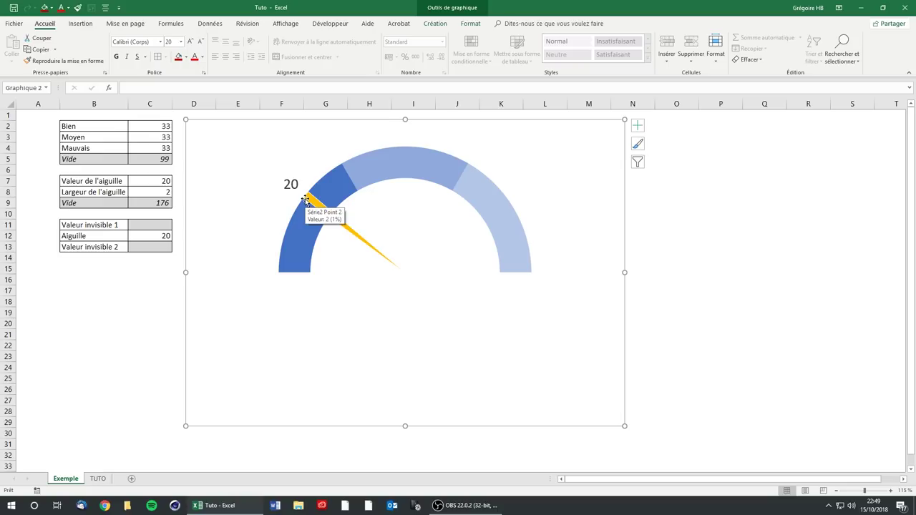
{"action": "left_click", "coordinate": [98, 479]}
{"action": "left_click", "coordinate": [380, 288]}
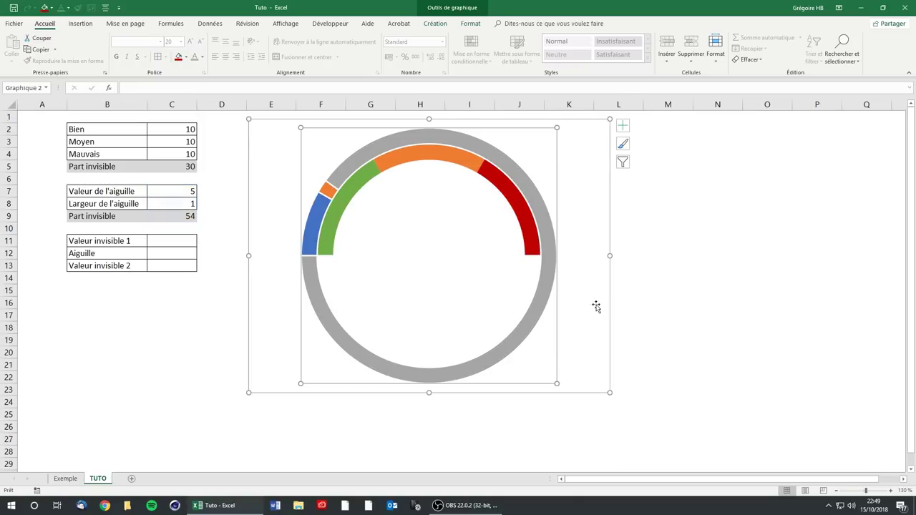
{"action": "left_click", "coordinate": [573, 229]}
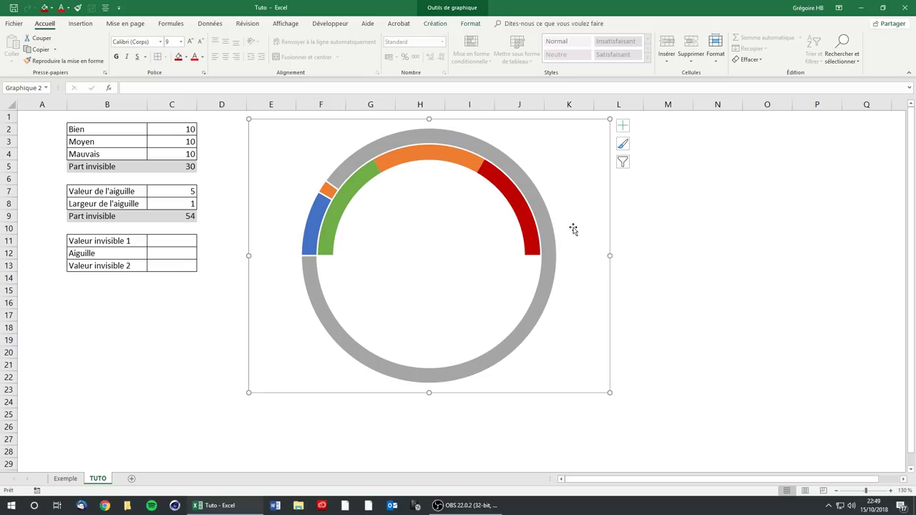
{"action": "left_click", "coordinate": [460, 145]}
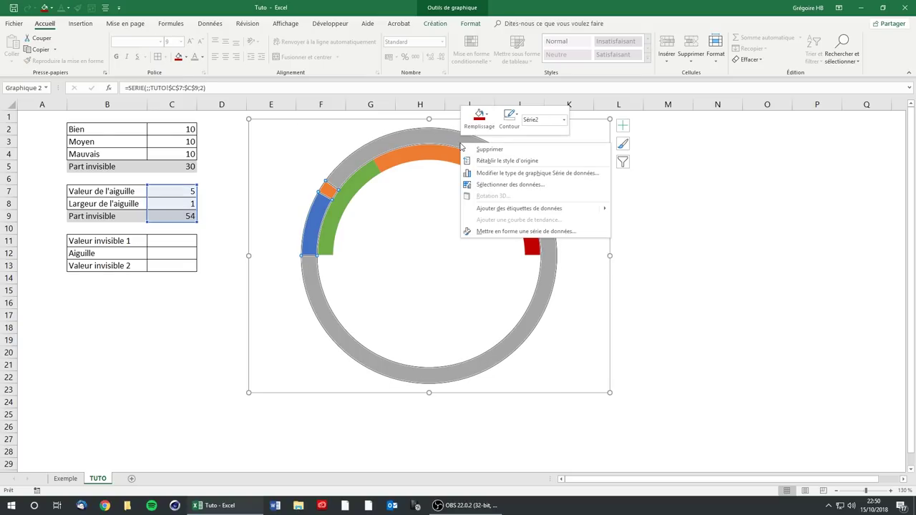
{"action": "left_click", "coordinate": [500, 176]}
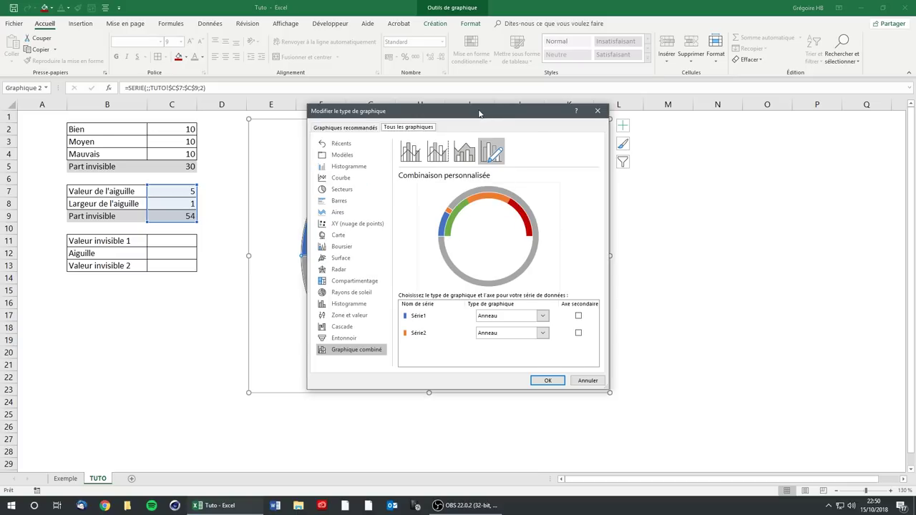
Change Série2 to a Secteurs pie chart plotted on the secondary axis.
{"action": "left_click_drag", "start_coordinate": [479, 113], "coordinate": [620, 90]}
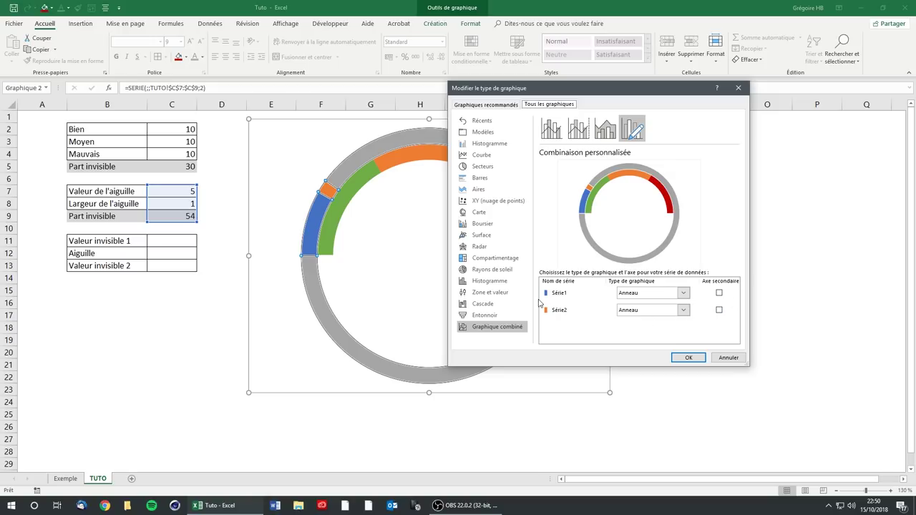
{"action": "left_click", "coordinate": [659, 315]}
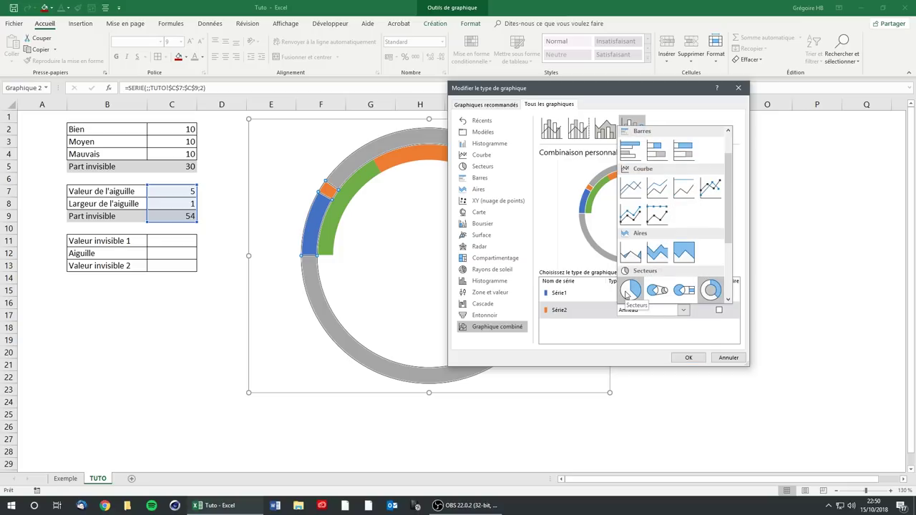
{"action": "left_click", "coordinate": [629, 291]}
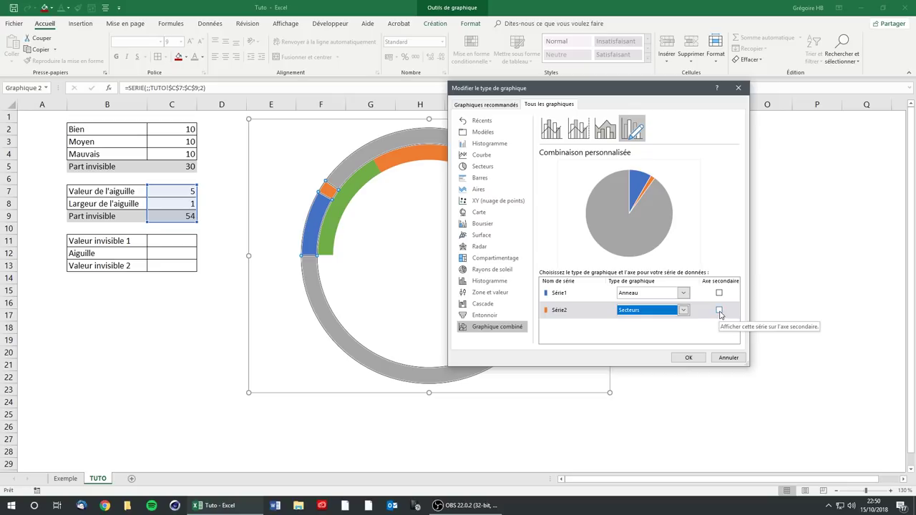
{"action": "left_click", "coordinate": [719, 310]}
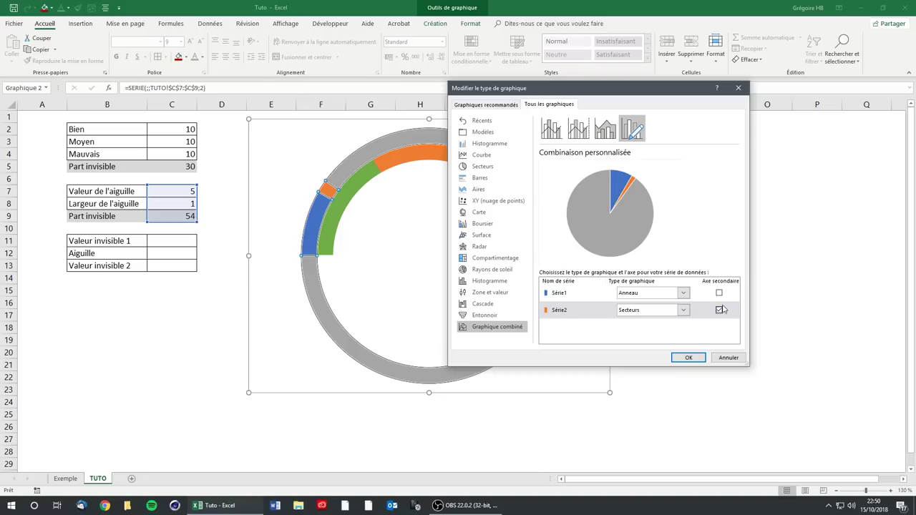
{"action": "left_click", "coordinate": [688, 358]}
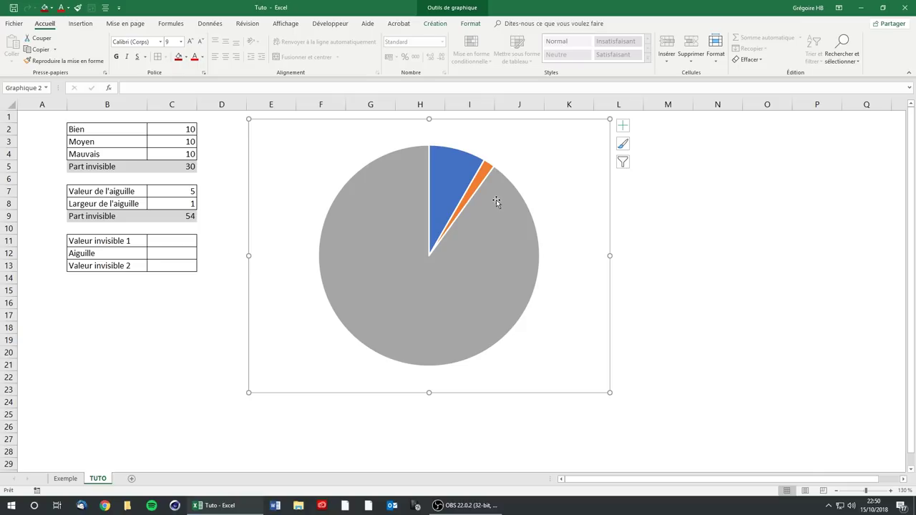
Select the Série2 pie slices and bring up their right-click menu.
{"action": "mouse_move", "coordinate": [448, 177]}
{"action": "left_click", "coordinate": [427, 145]}
{"action": "left_click", "coordinate": [428, 133]}
{"action": "left_click", "coordinate": [438, 158]}
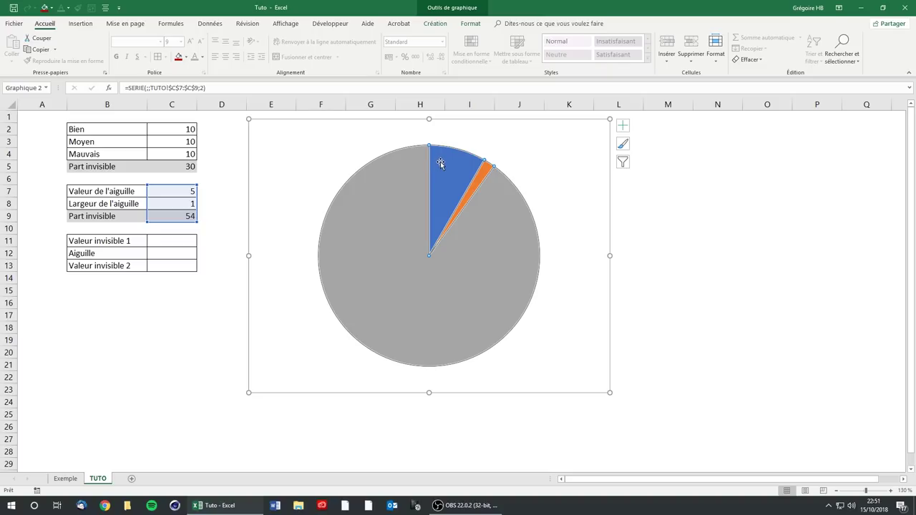
{"action": "mouse_move", "coordinate": [531, 220]}
{"action": "left_click", "coordinate": [548, 209]}
{"action": "left_click", "coordinate": [484, 245]}
{"action": "right_click", "coordinate": [491, 266]}
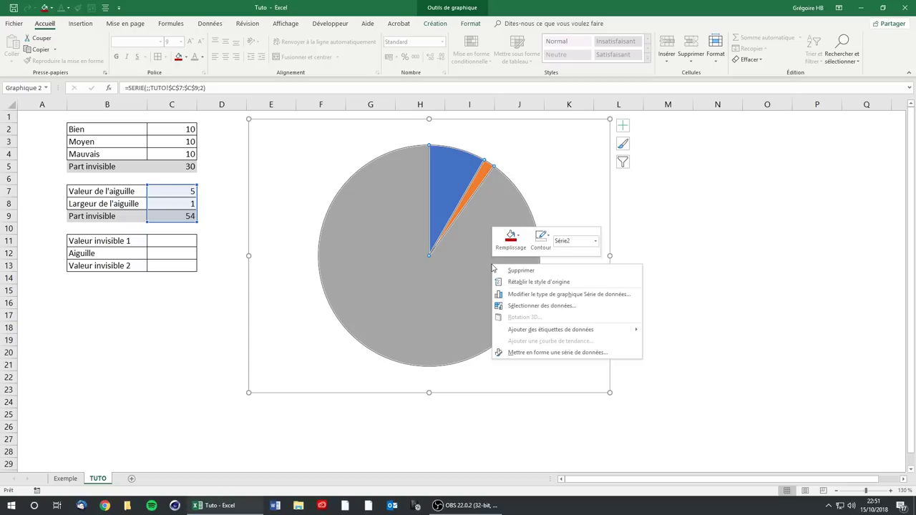
Set the pie series' first-slice angle to 270° in Format Data Series.
{"action": "left_click", "coordinate": [541, 352]}
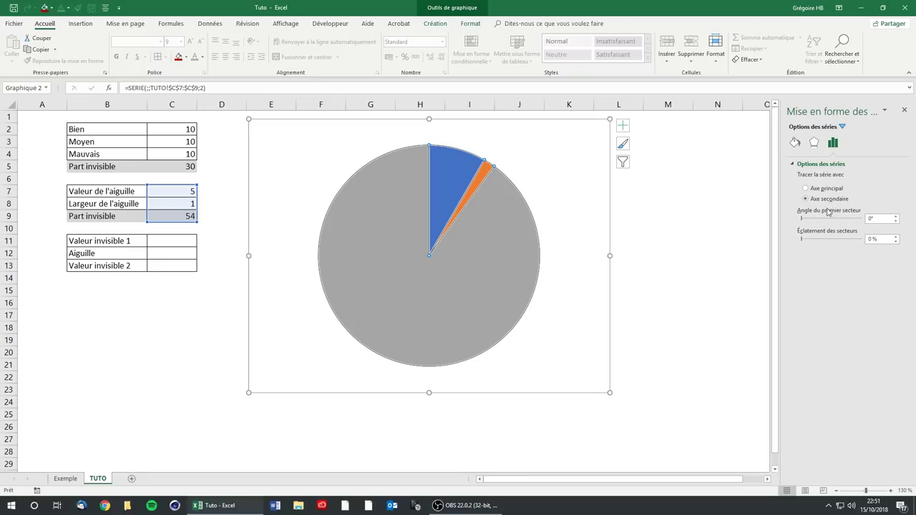
{"action": "left_click", "coordinate": [870, 219]}
{"action": "type", "text": "270"}
{"action": "key", "text": "Return"}
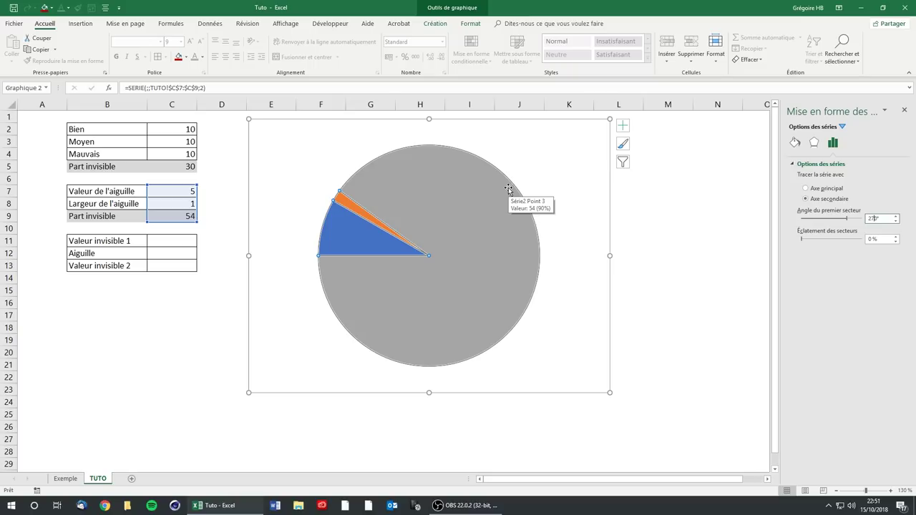
Select only the big grey slice of the needle pie.
{"action": "left_click", "coordinate": [544, 169]}
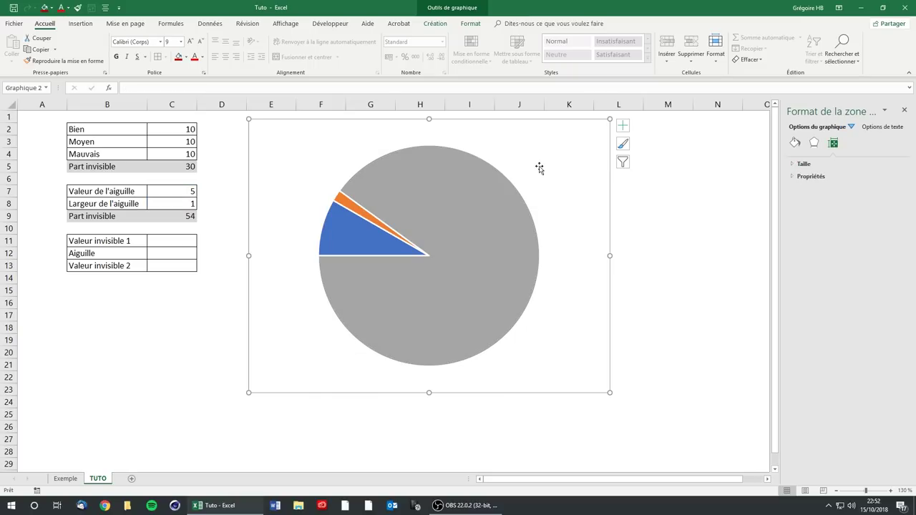
{"action": "left_click", "coordinate": [417, 206]}
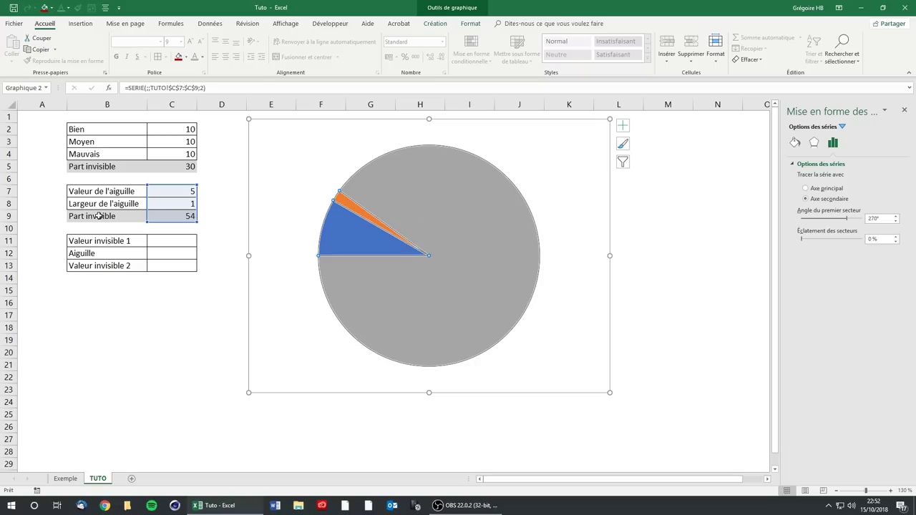
{"action": "mouse_move", "coordinate": [432, 202]}
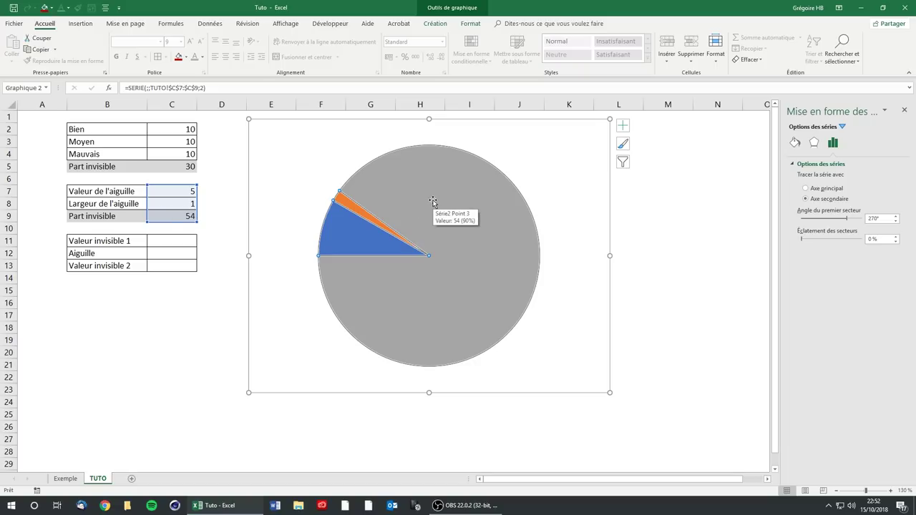
{"action": "left_click", "coordinate": [432, 202]}
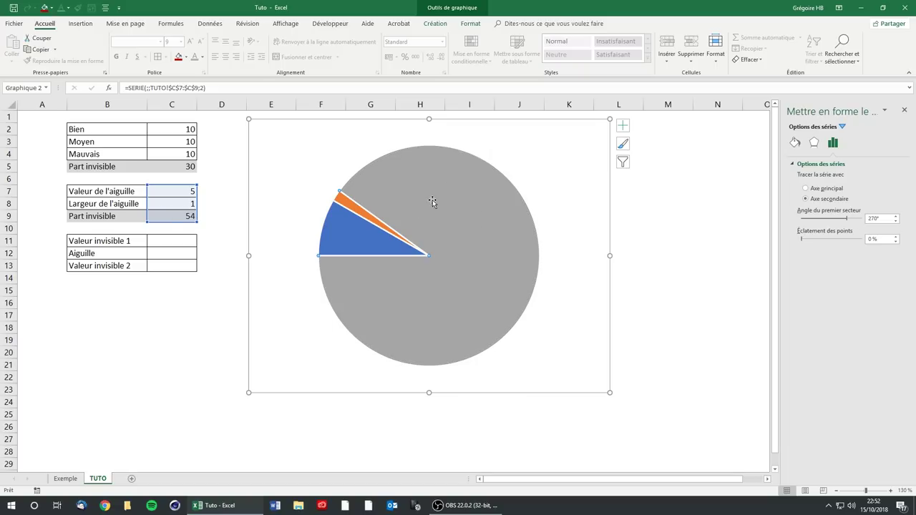
Set No Fill on the grey and blue pie slices, leaving only the orange needle visible.
{"action": "left_click", "coordinate": [478, 24]}
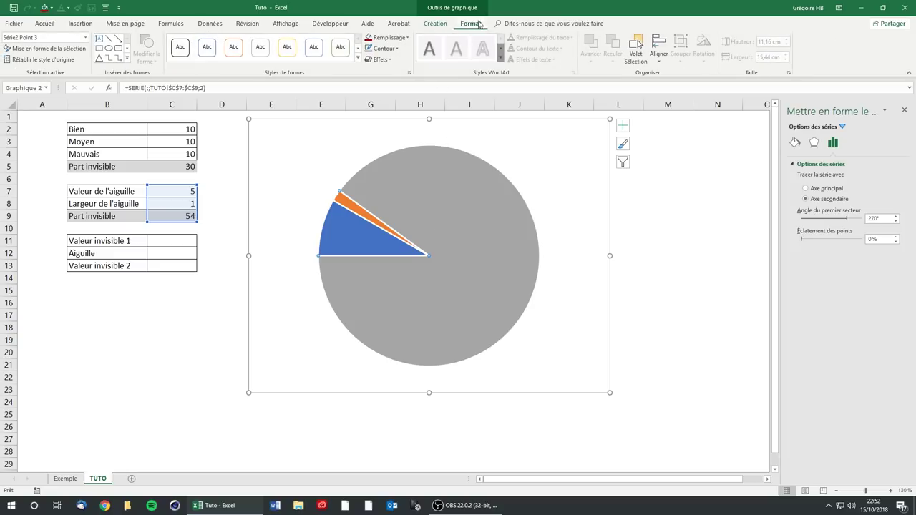
{"action": "left_click", "coordinate": [386, 37]}
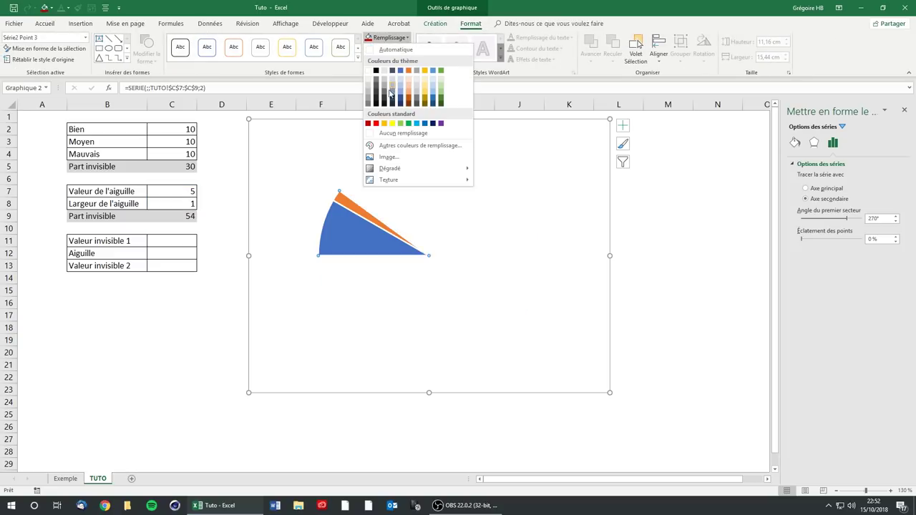
{"action": "left_click", "coordinate": [399, 134]}
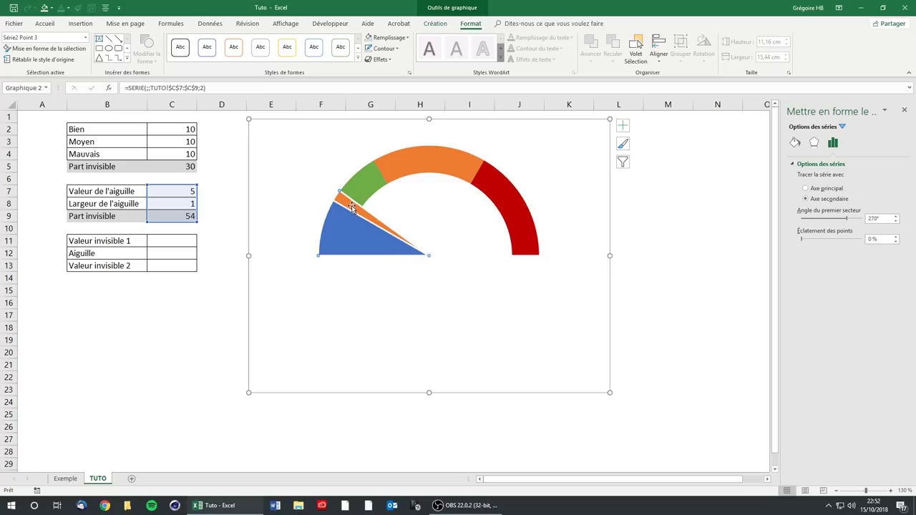
{"action": "left_click", "coordinate": [350, 206]}
{"action": "left_click", "coordinate": [398, 40]}
{"action": "left_click", "coordinate": [395, 136]}
{"action": "mouse_move", "coordinate": [429, 212]}
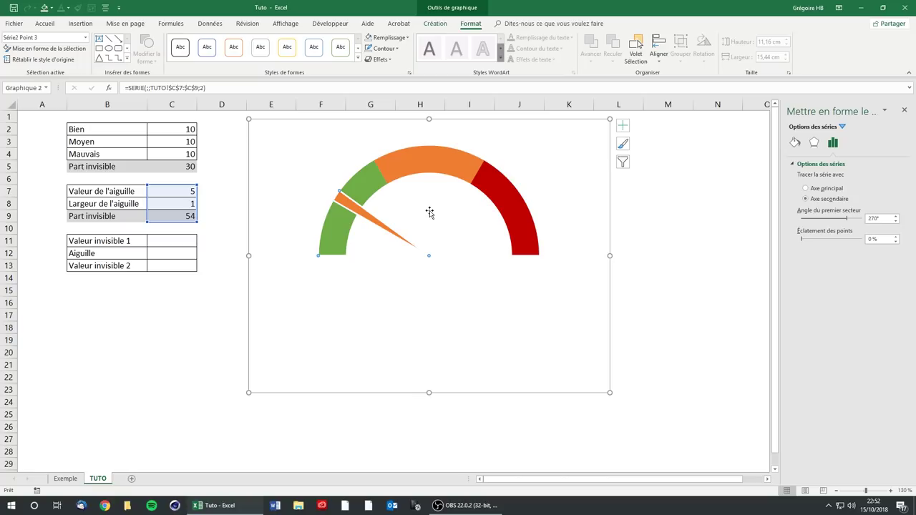
{"action": "left_click", "coordinate": [354, 210]}
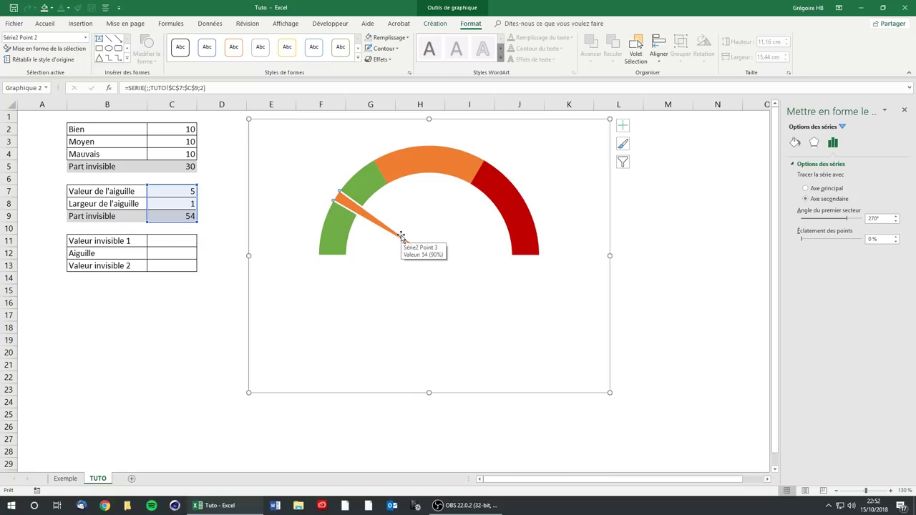
Fill the needle slice black and give it a ¼ pt outline.
{"action": "left_click", "coordinate": [397, 40]}
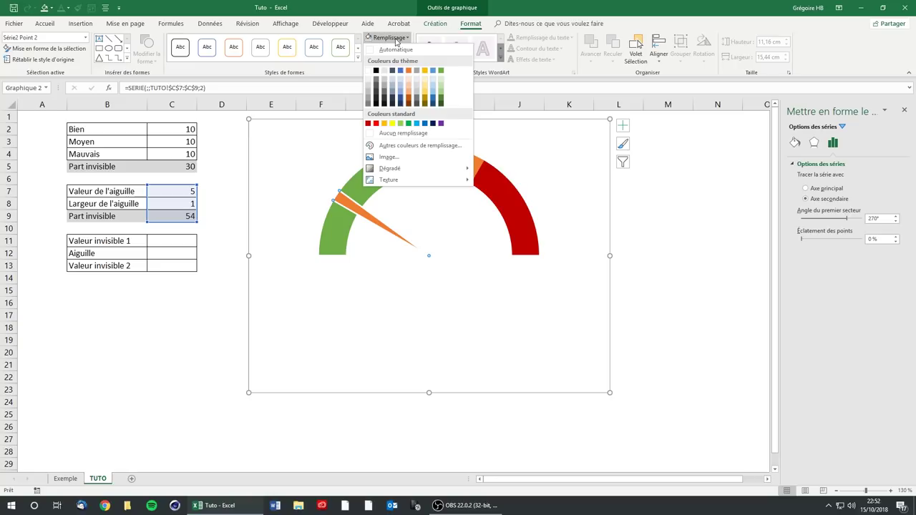
{"action": "left_click", "coordinate": [376, 70]}
{"action": "left_click", "coordinate": [398, 50]}
{"action": "mouse_move", "coordinate": [407, 168]}
{"action": "left_click", "coordinate": [501, 169]}
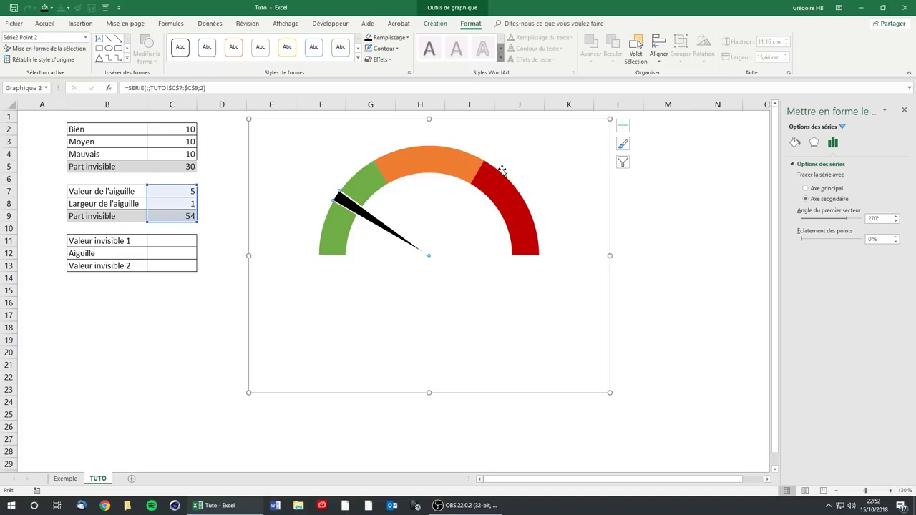
{"action": "left_click", "coordinate": [393, 49]}
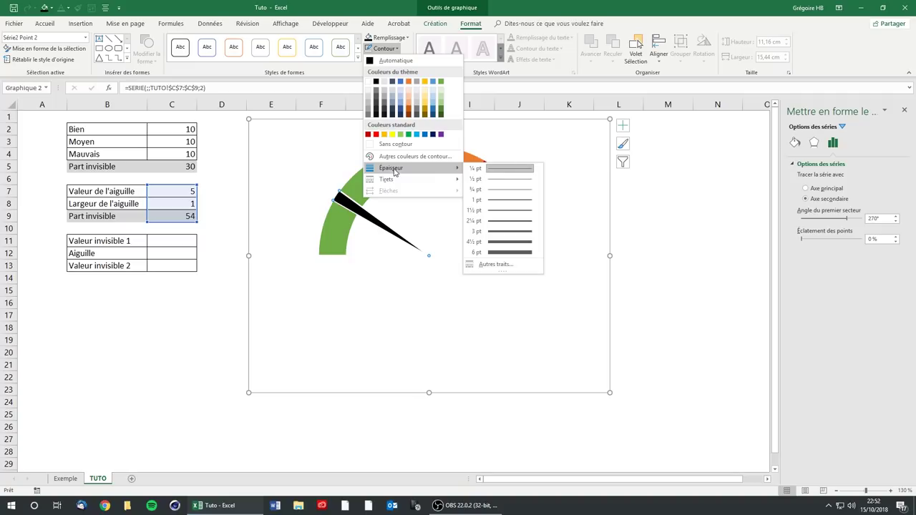
{"action": "left_click", "coordinate": [380, 127]}
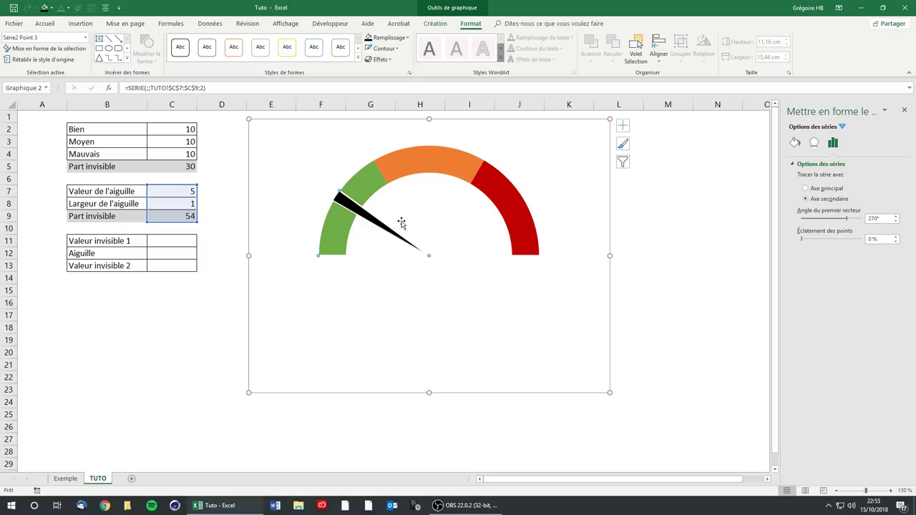
Test the gauge by entering 100 in the Bien, Moyen and Mauvais cells C2–C4.
{"action": "left_click", "coordinate": [376, 250]}
{"action": "left_click", "coordinate": [151, 204]}
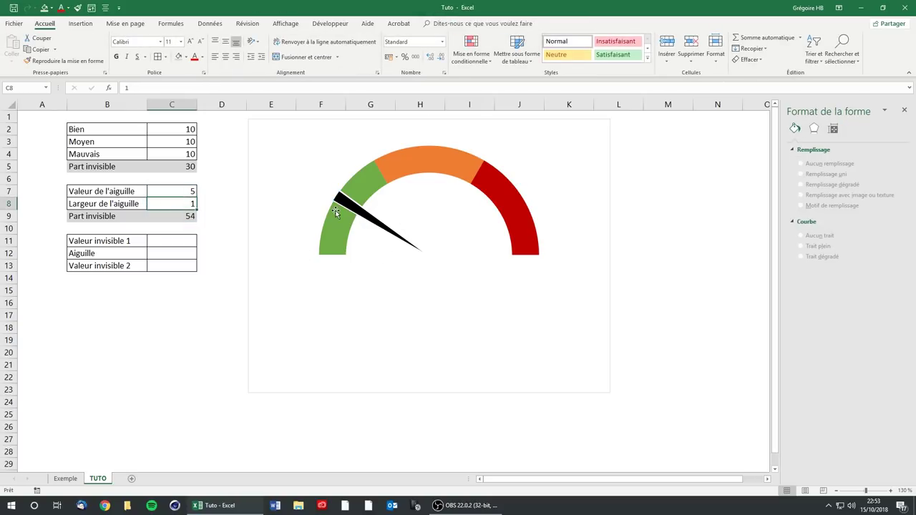
{"action": "mouse_move", "coordinate": [368, 190]}
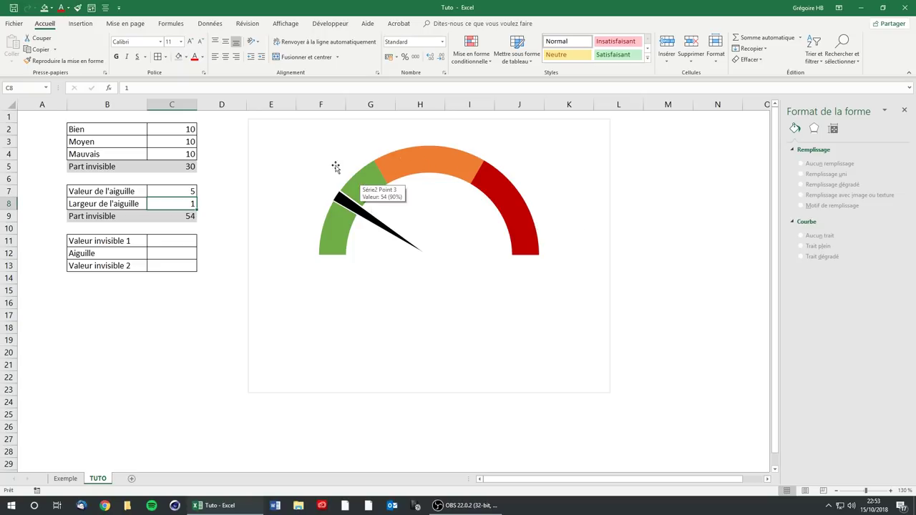
{"action": "left_click", "coordinate": [183, 132]}
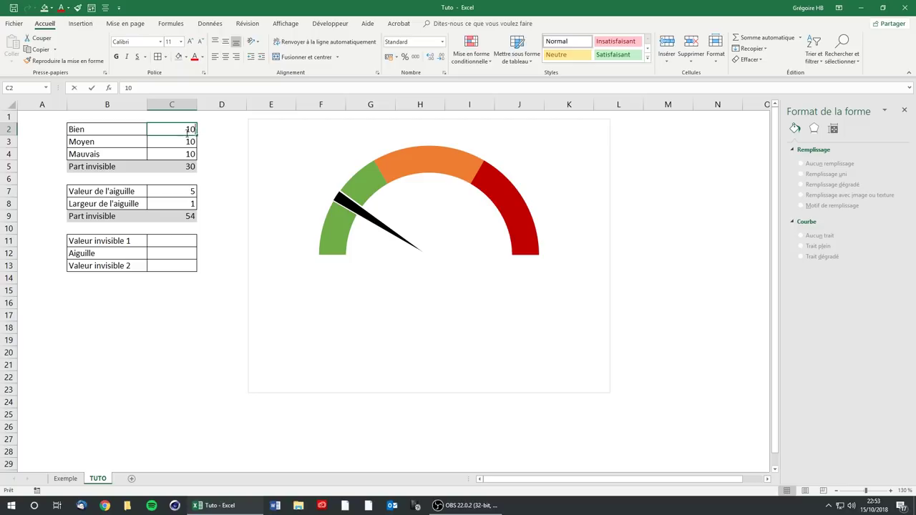
{"action": "type", "text": "100"}
{"action": "key", "text": "Return"}
{"action": "type", "text": "0"}
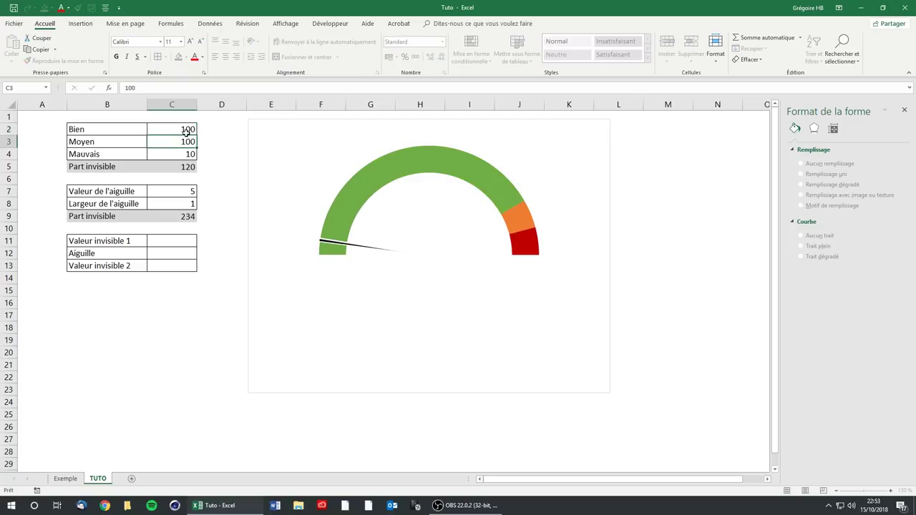
{"action": "key", "text": "Return"}
{"action": "type", "text": "100"}
{"action": "key", "text": "Return"}
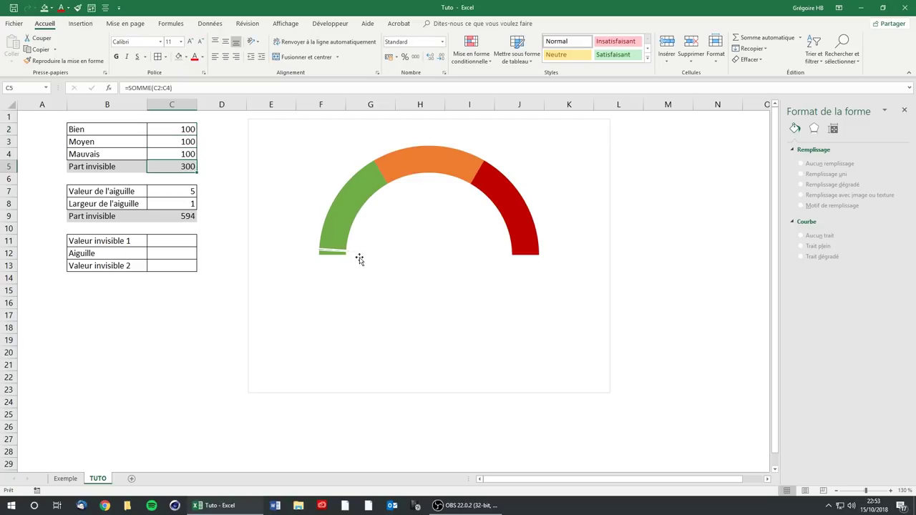
Set C2, C3 and C4 to 33 each so the needle narrows to a thin line.
{"action": "mouse_move", "coordinate": [329, 254]}
{"action": "mouse_move", "coordinate": [507, 241]}
{"action": "left_click", "coordinate": [164, 133]}
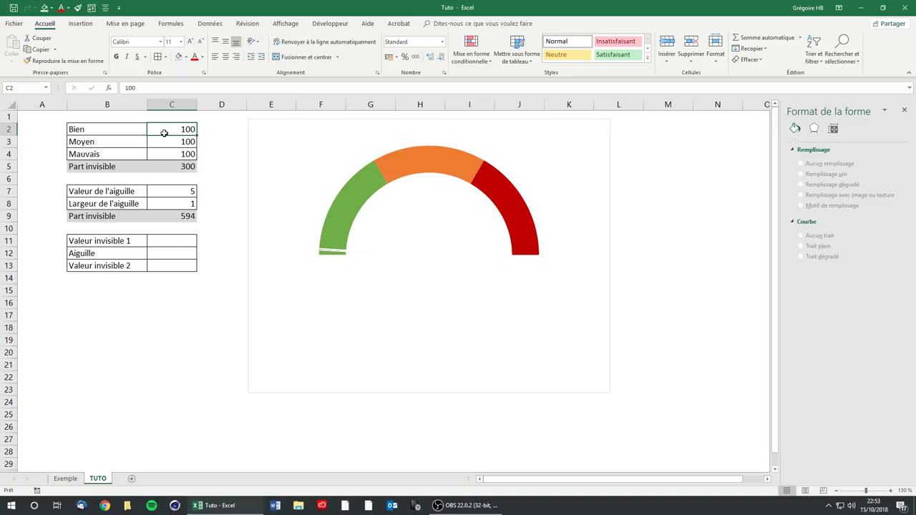
{"action": "type", "text": "33"}
{"action": "key", "text": "Return"}
{"action": "type", "text": "33"}
{"action": "key", "text": "Return"}
{"action": "type", "text": "33"}
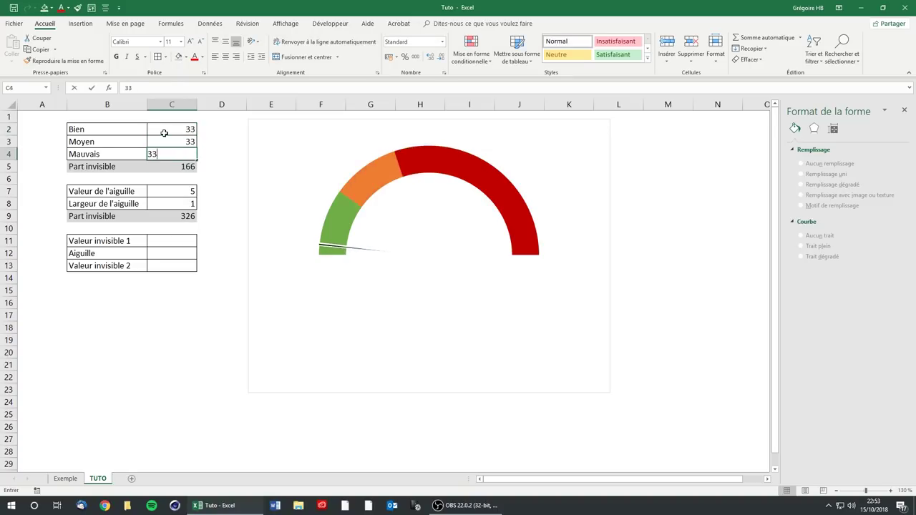
{"action": "key", "text": "Return"}
{"action": "left_click", "coordinate": [174, 131]}
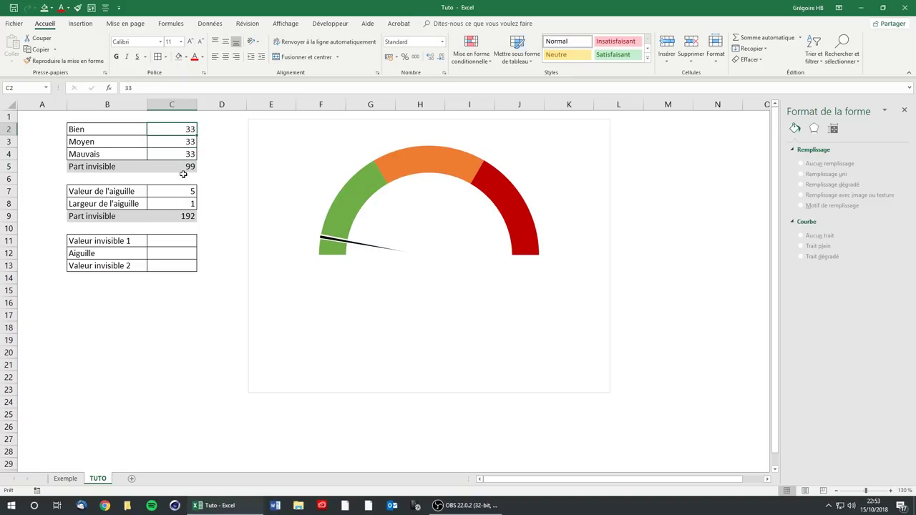
{"action": "left_click", "coordinate": [182, 205]}
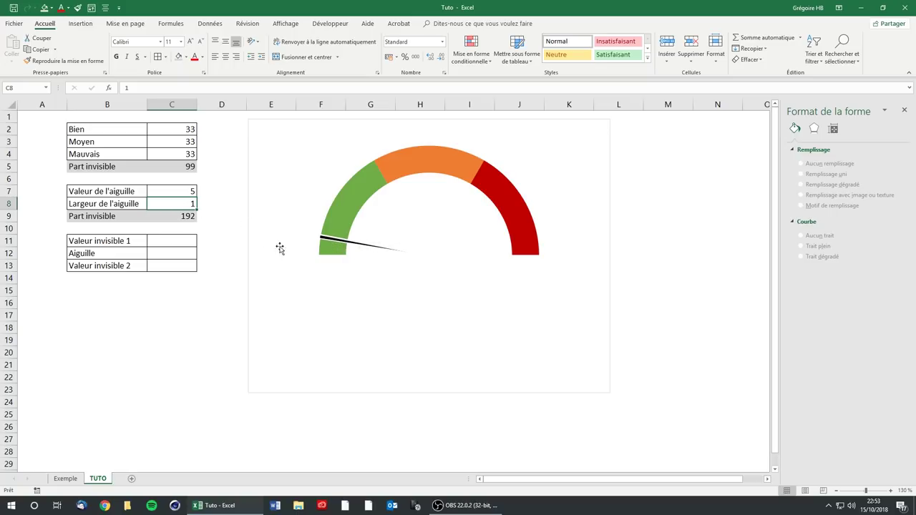
{"action": "left_click", "coordinate": [329, 239]}
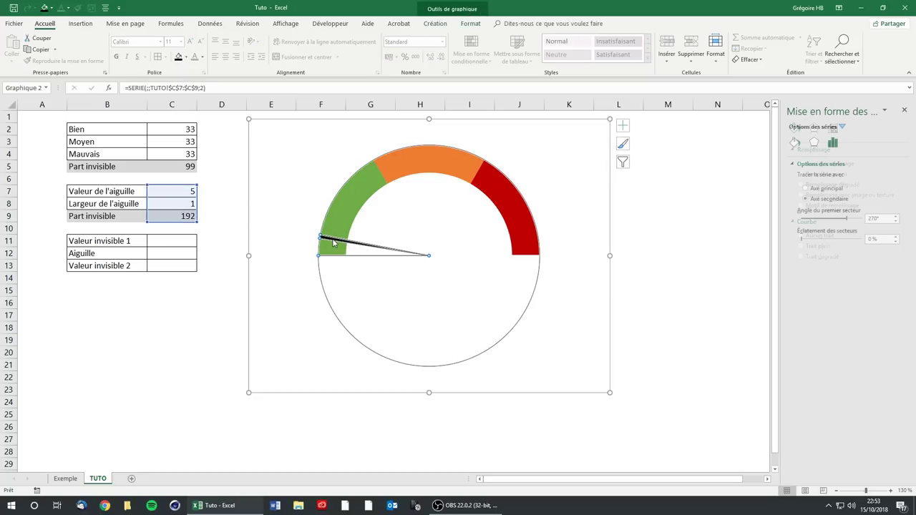
Try gradient and pattern fills on the needle, then return it to a solid fill.
{"action": "left_click", "coordinate": [335, 238]}
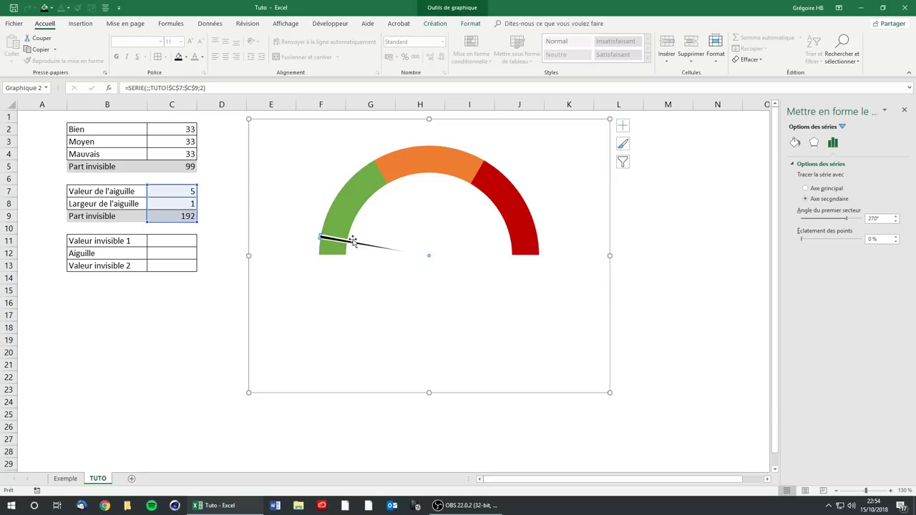
{"action": "left_click", "coordinate": [796, 143]}
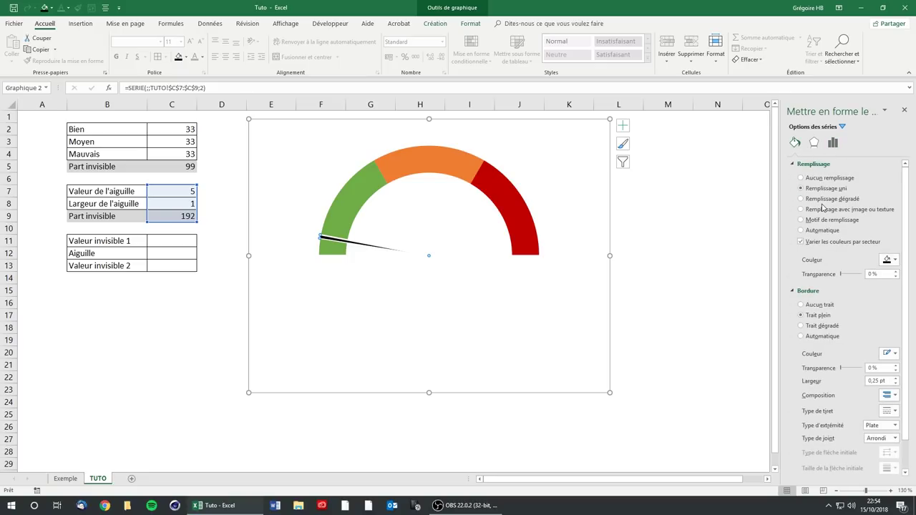
{"action": "left_click", "coordinate": [821, 199]}
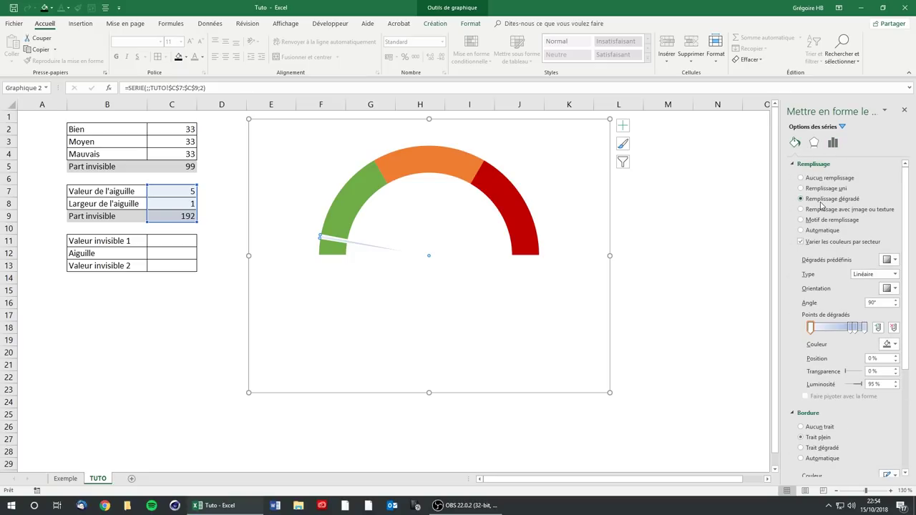
{"action": "left_click", "coordinate": [824, 220]}
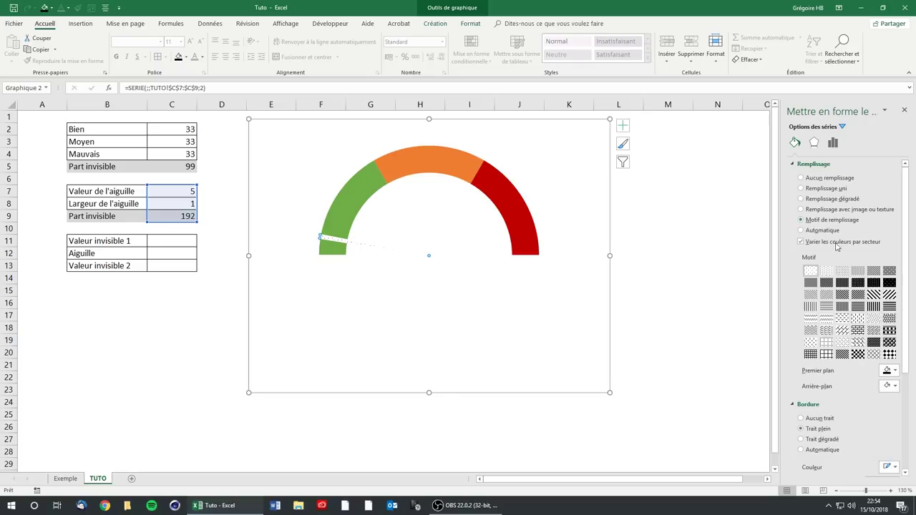
{"action": "left_click", "coordinate": [858, 284]}
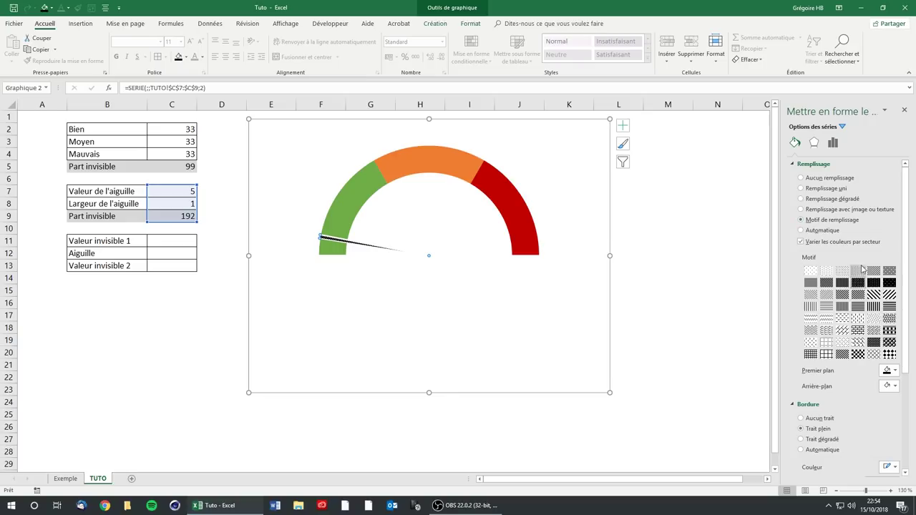
{"action": "left_click", "coordinate": [827, 189]}
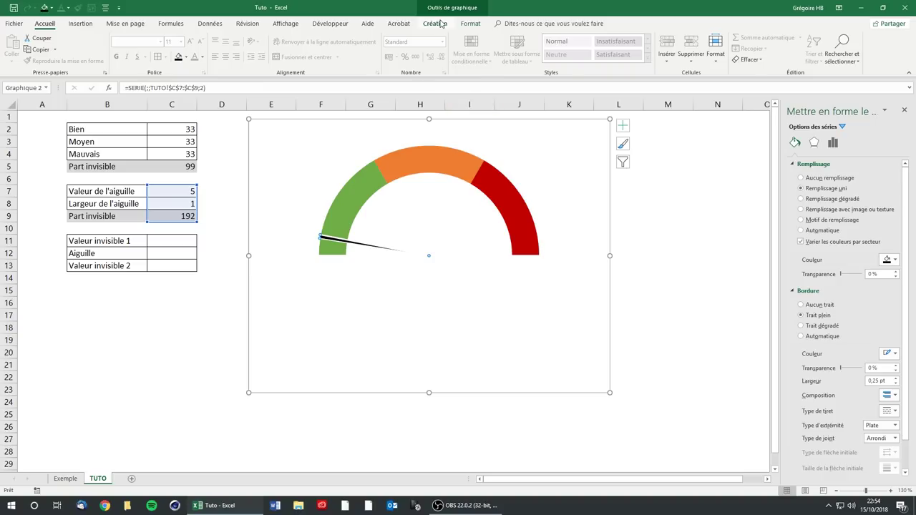
Remove the needle's outline and leave the needle ring's first slice unfilled without a border.
{"action": "left_click", "coordinate": [471, 23]}
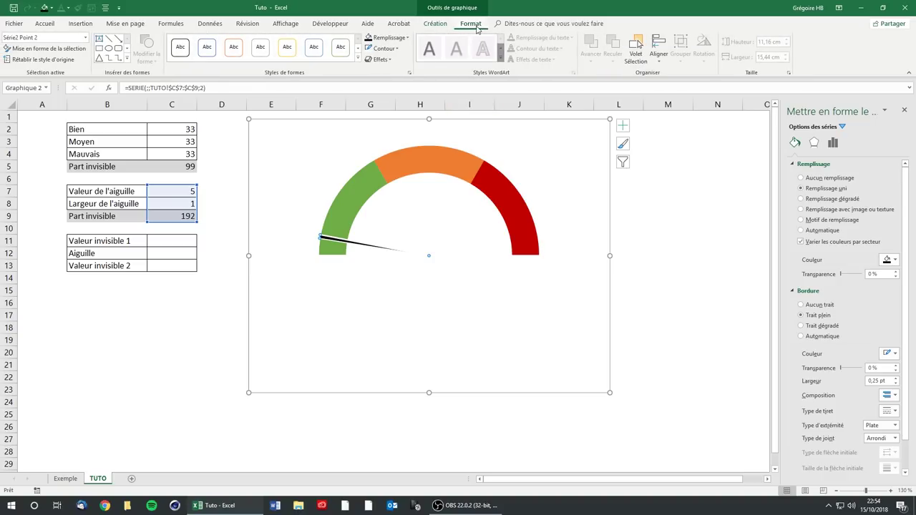
{"action": "left_click", "coordinate": [395, 49]}
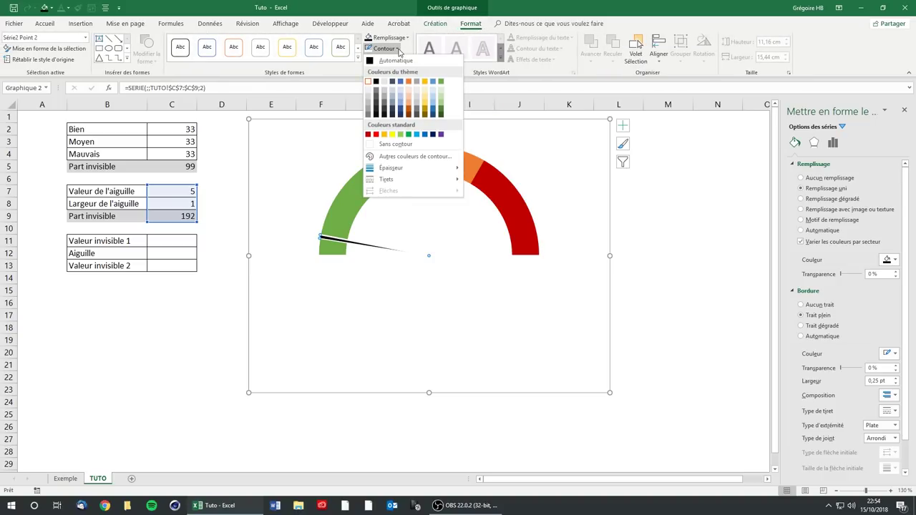
{"action": "left_click", "coordinate": [403, 145]}
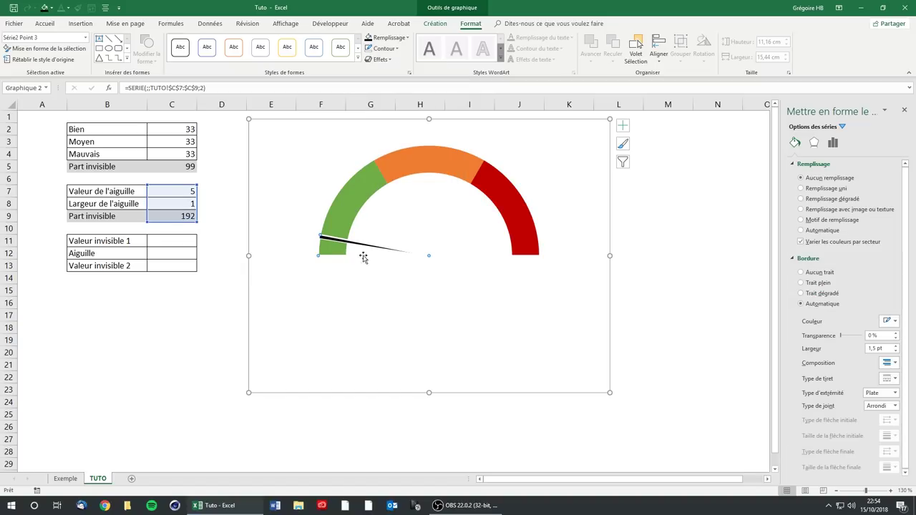
{"action": "left_click", "coordinate": [376, 210]}
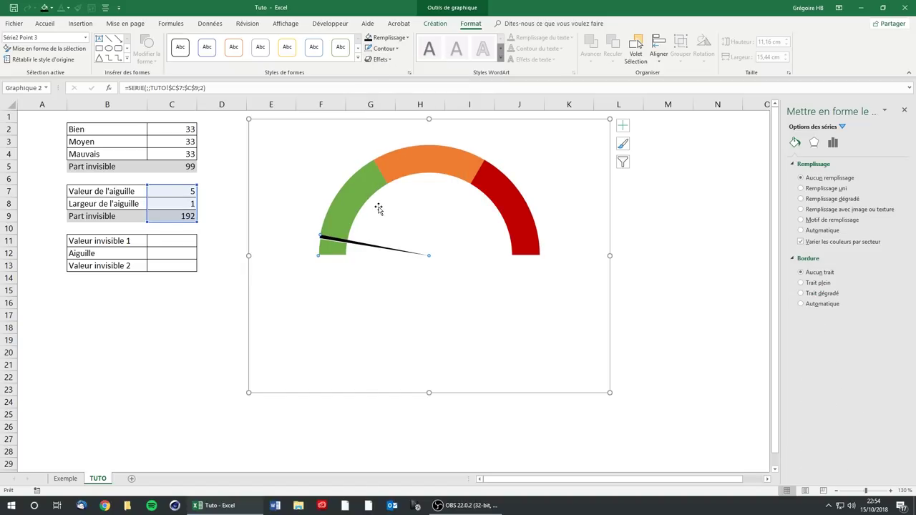
{"action": "left_click", "coordinate": [335, 244]}
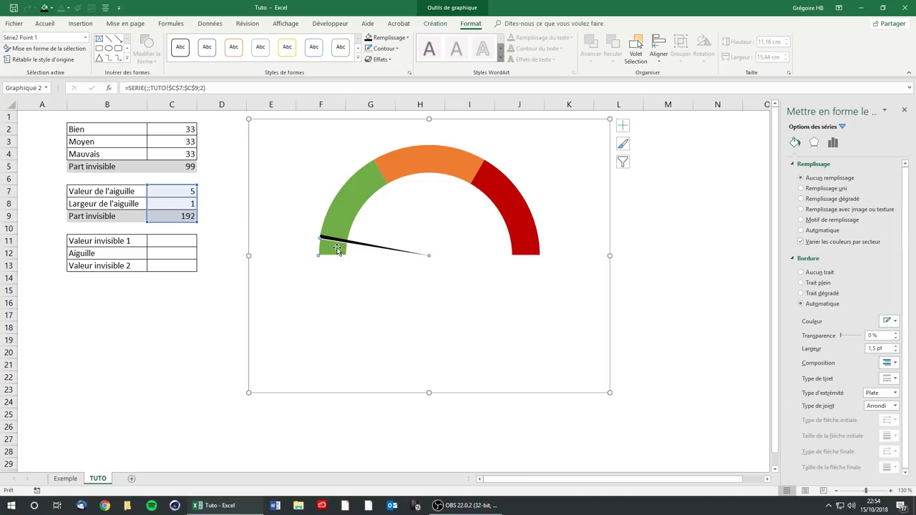
{"action": "left_click", "coordinate": [367, 38]}
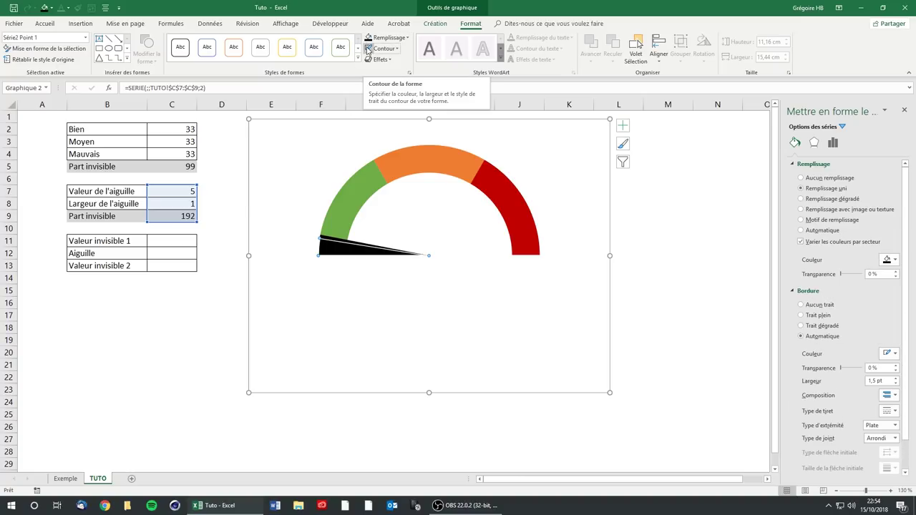
{"action": "left_click", "coordinate": [368, 49]}
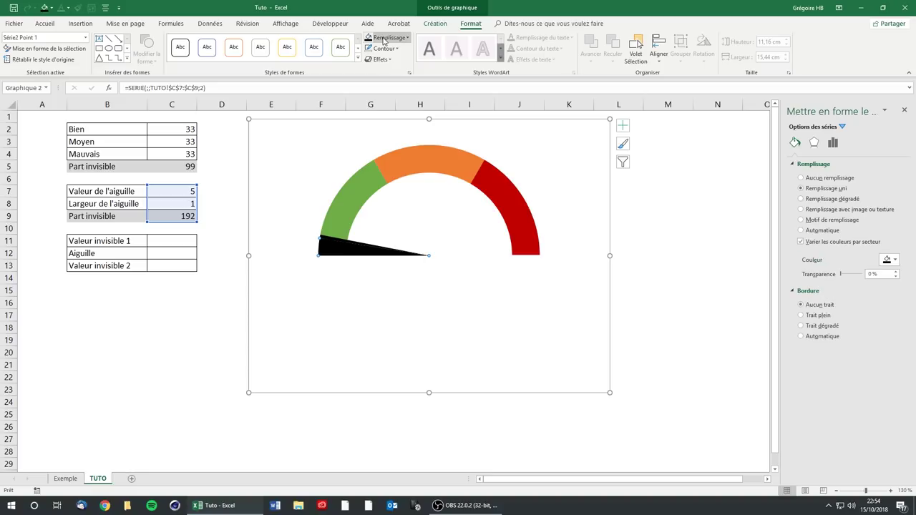
{"action": "left_click", "coordinate": [407, 37]}
{"action": "left_click", "coordinate": [387, 134]}
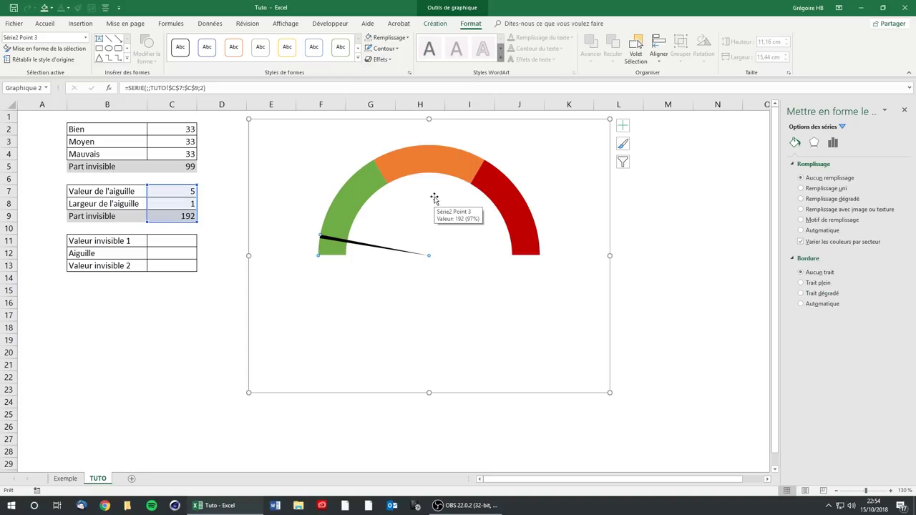
Give the needle slice a solid black outline.
{"action": "left_click", "coordinate": [298, 232]}
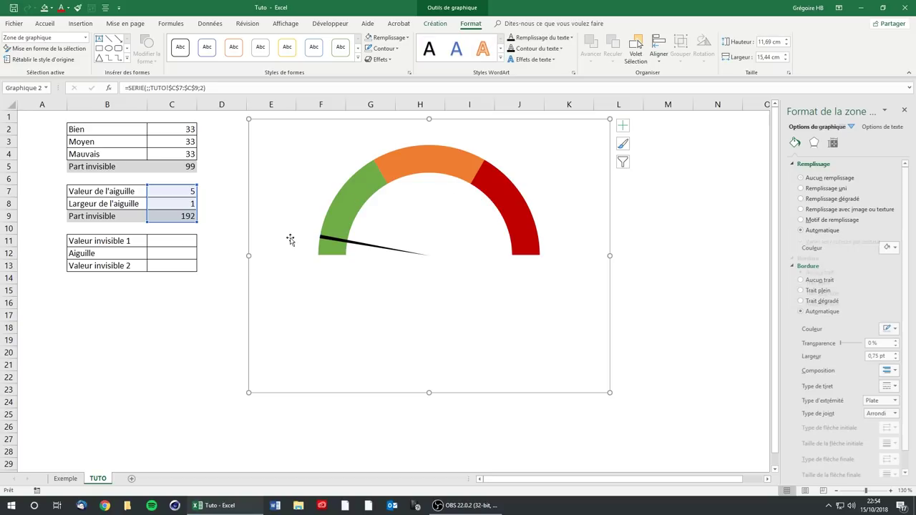
{"action": "left_click", "coordinate": [330, 239]}
{"action": "left_click", "coordinate": [331, 239]}
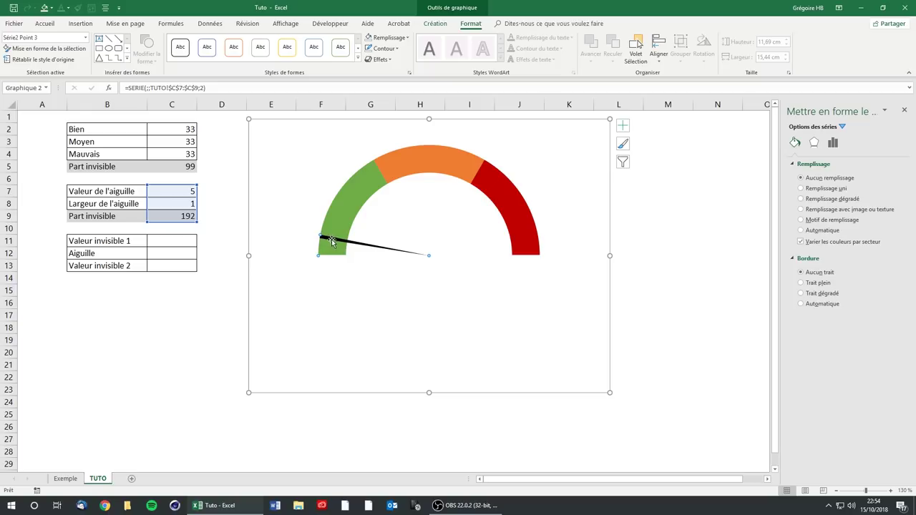
{"action": "left_click", "coordinate": [329, 238]}
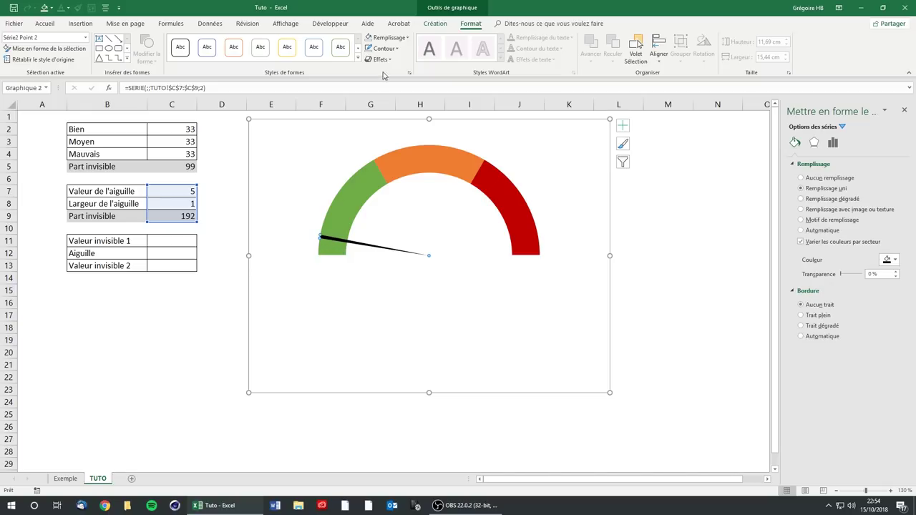
{"action": "left_click", "coordinate": [399, 49]}
{"action": "left_click", "coordinate": [370, 84]}
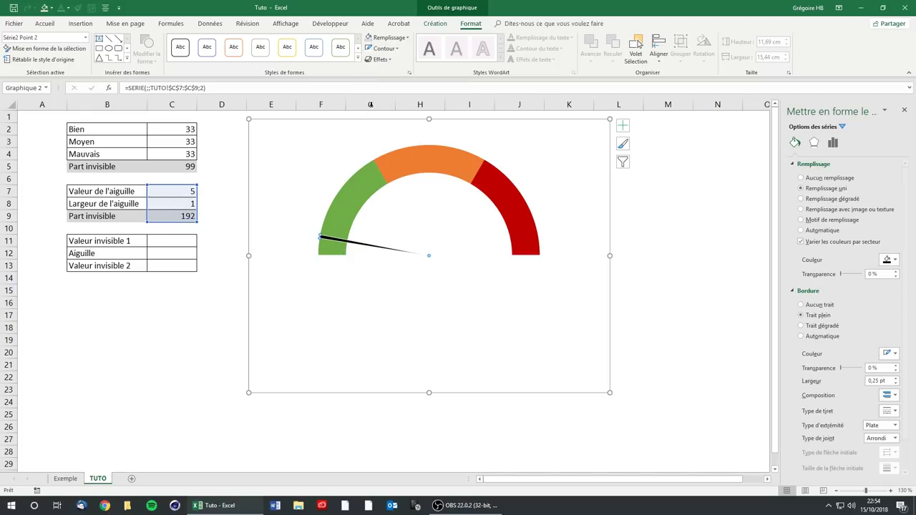
{"action": "left_click", "coordinate": [317, 366]}
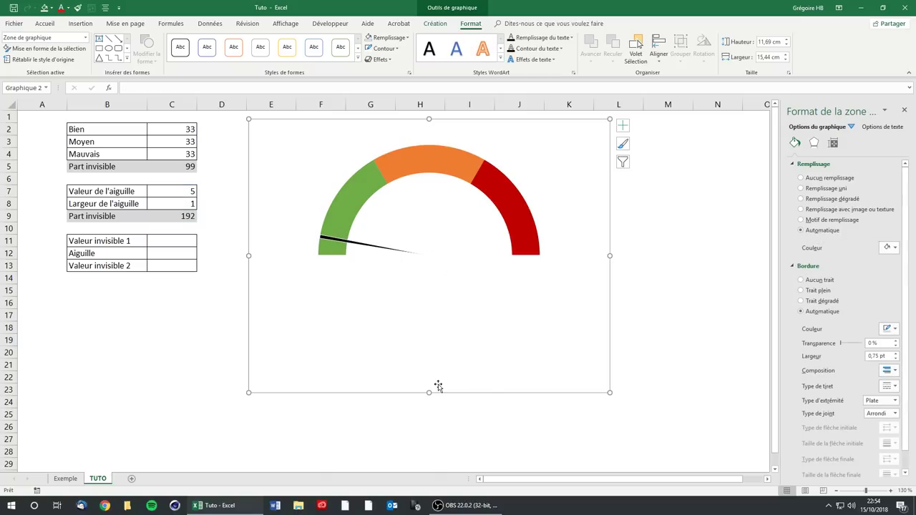
Enter 33 as the needle value in C7, then change it to 50.
{"action": "left_click", "coordinate": [181, 187]}
{"action": "type", "text": "33"}
{"action": "key", "text": "Return"}
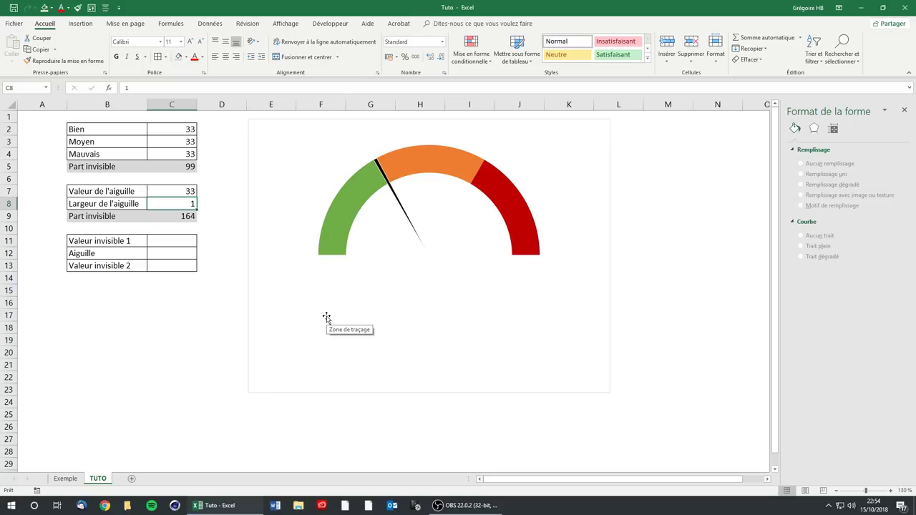
{"action": "key", "text": "Up"}
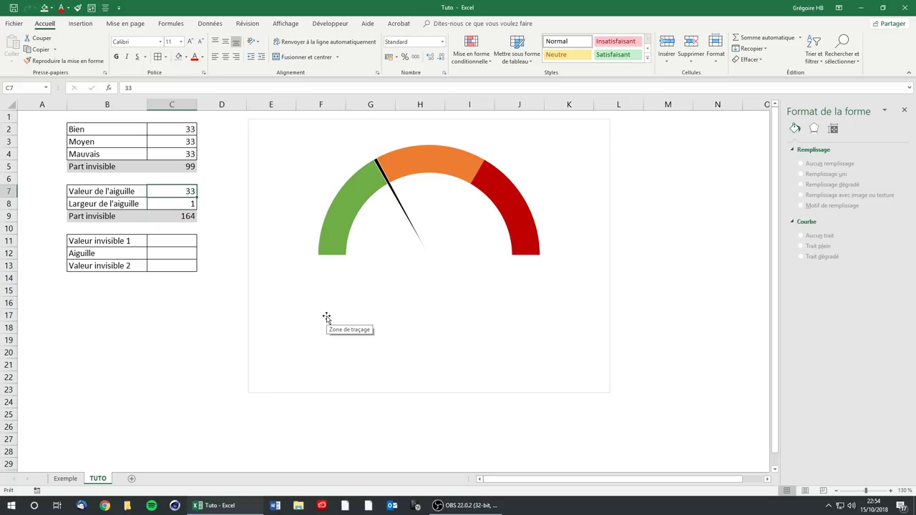
{"action": "type", "text": "50"}
{"action": "key", "text": "Return"}
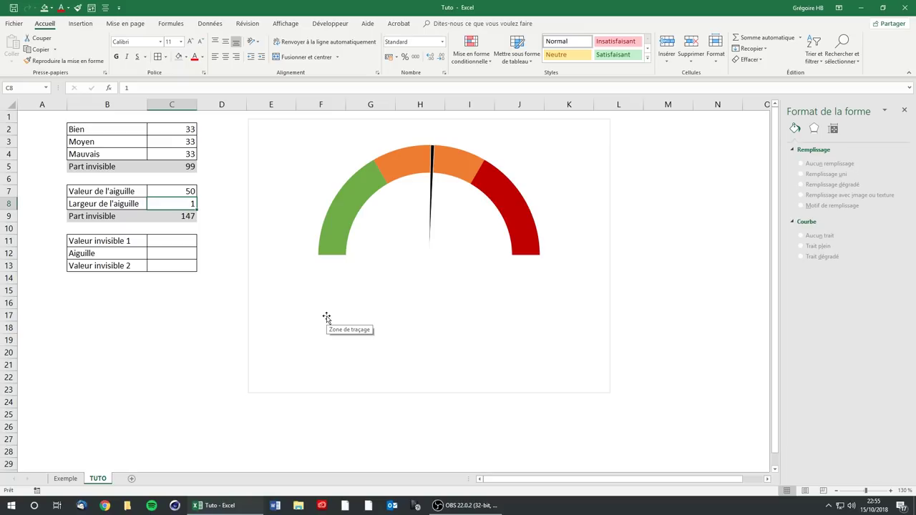
Close the formatting pane and switch to the Exemple sheet.
{"action": "left_click", "coordinate": [905, 111]}
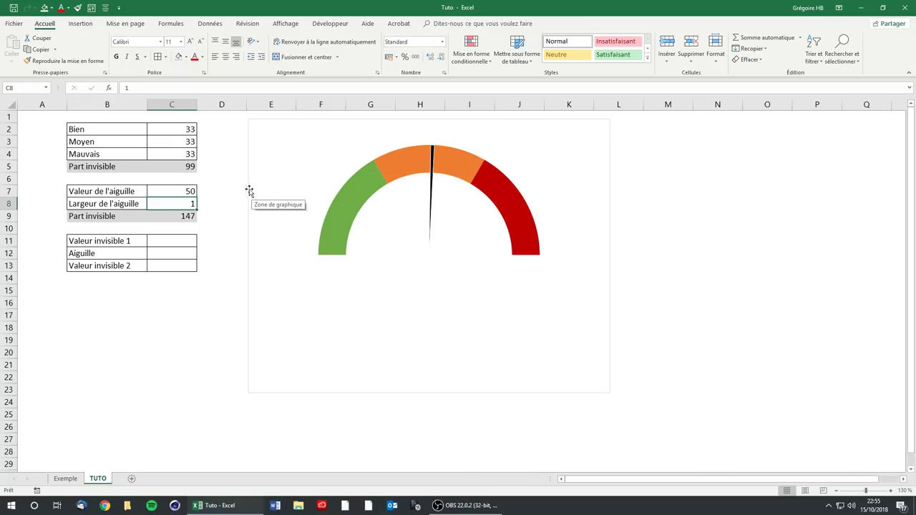
{"action": "left_click", "coordinate": [186, 193]}
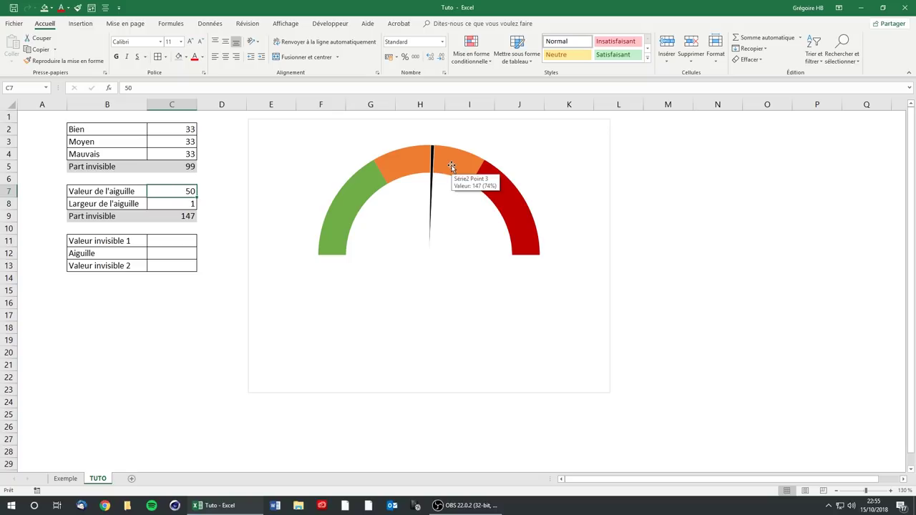
{"action": "left_click", "coordinate": [65, 478]}
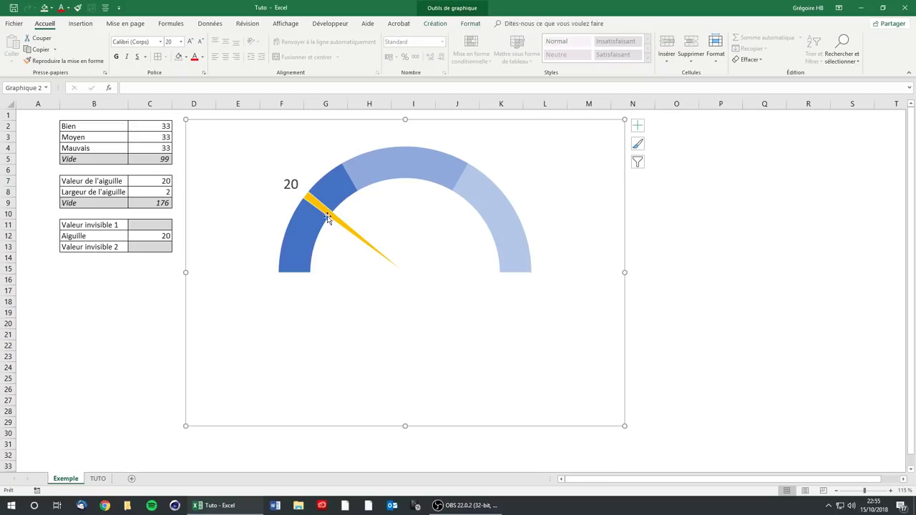
{"action": "left_click", "coordinate": [98, 478]}
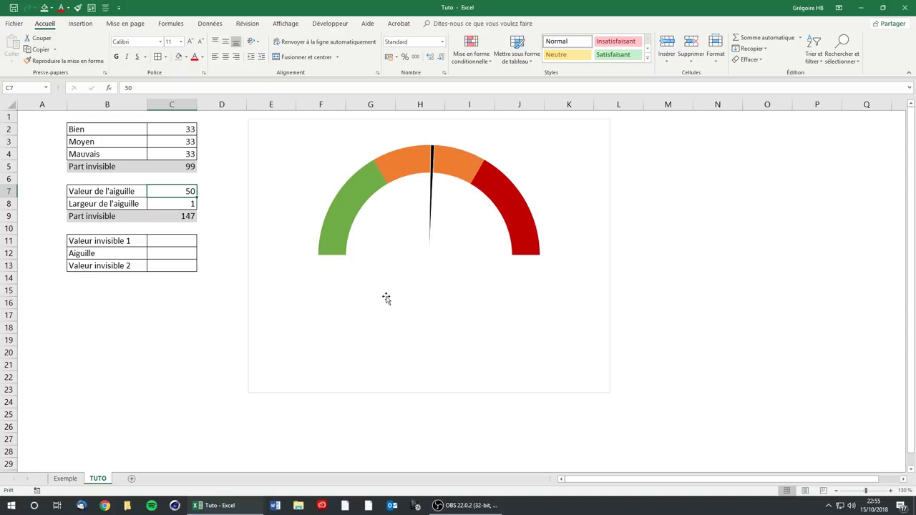
{"action": "mouse_move", "coordinate": [385, 297]}
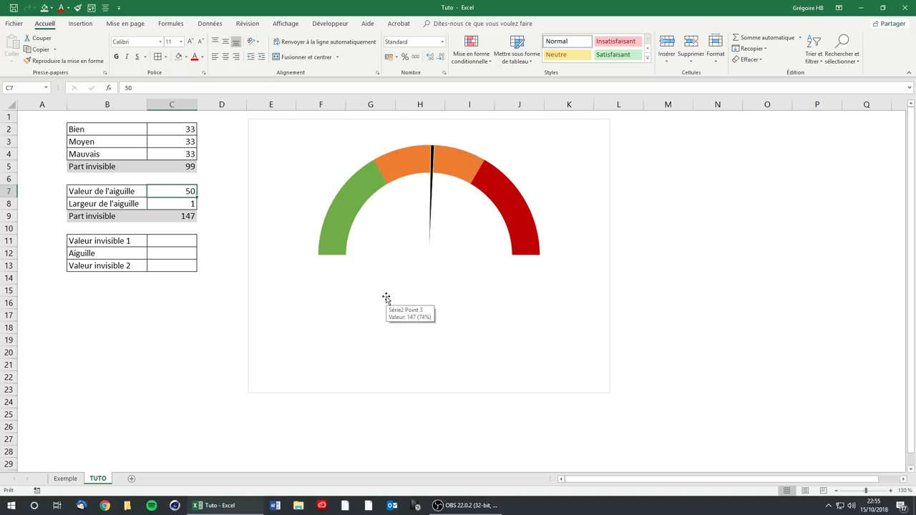
{"action": "left_click", "coordinate": [397, 249]}
{"action": "left_click", "coordinate": [553, 296]}
{"action": "left_click", "coordinate": [435, 226]}
Add Outside End data labels to the needle series, showing 50, 1 and 147.
{"action": "left_click", "coordinate": [435, 23]}
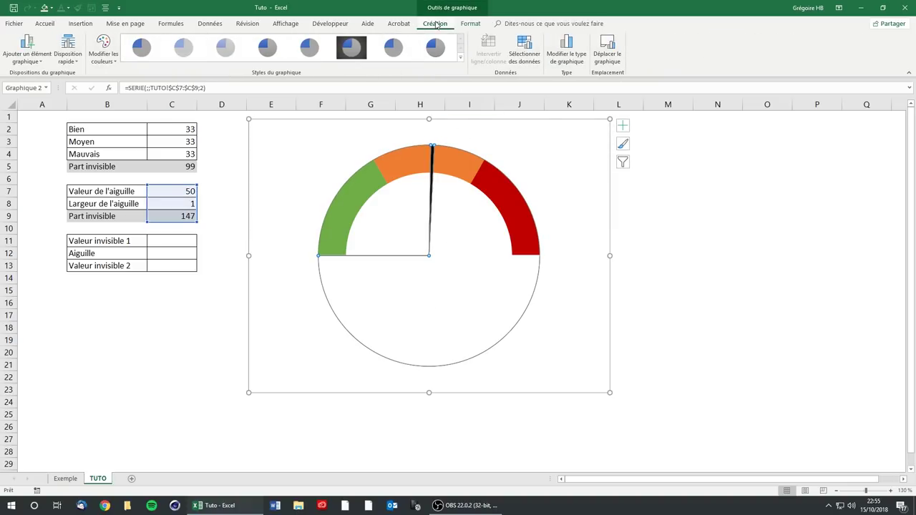
{"action": "left_click", "coordinate": [32, 63]}
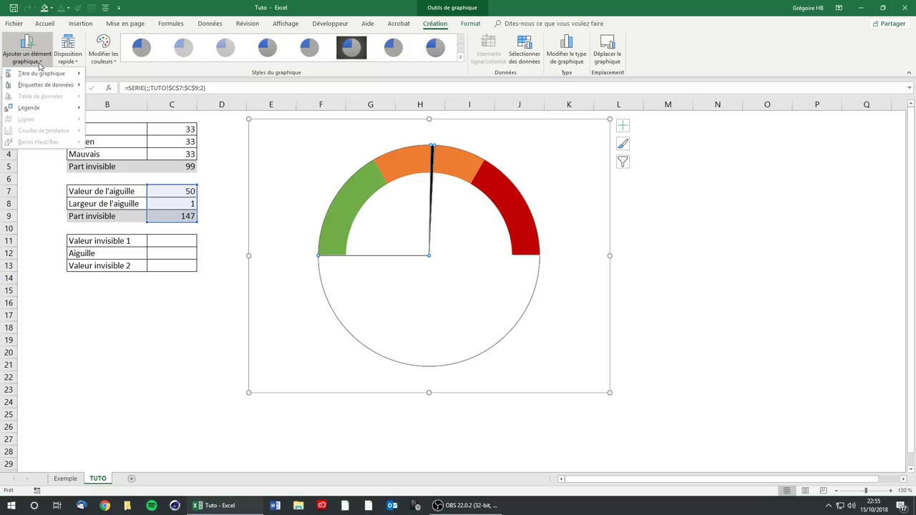
{"action": "mouse_move", "coordinate": [41, 109]}
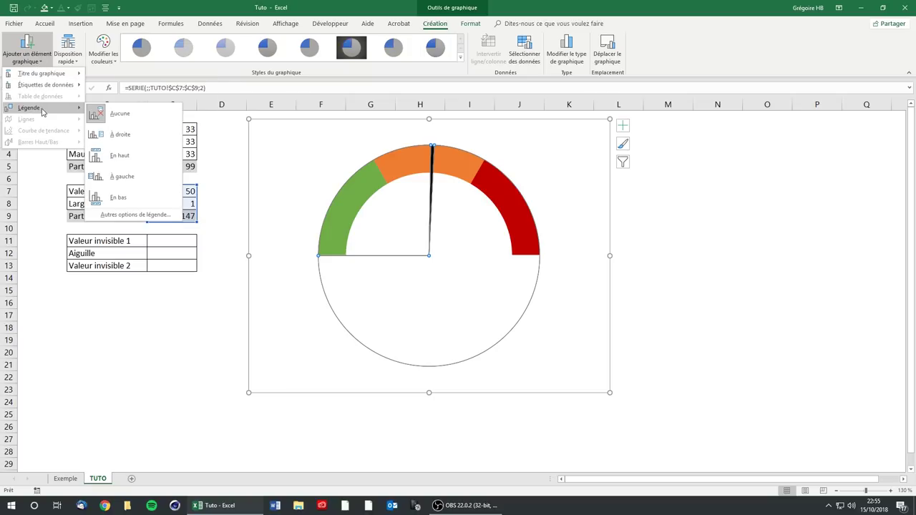
{"action": "mouse_move", "coordinate": [45, 86]}
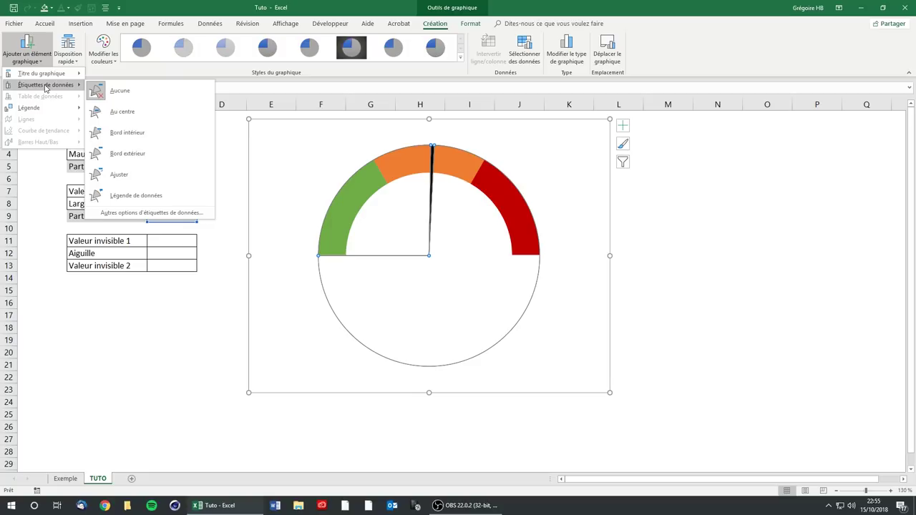
{"action": "left_click", "coordinate": [135, 154]}
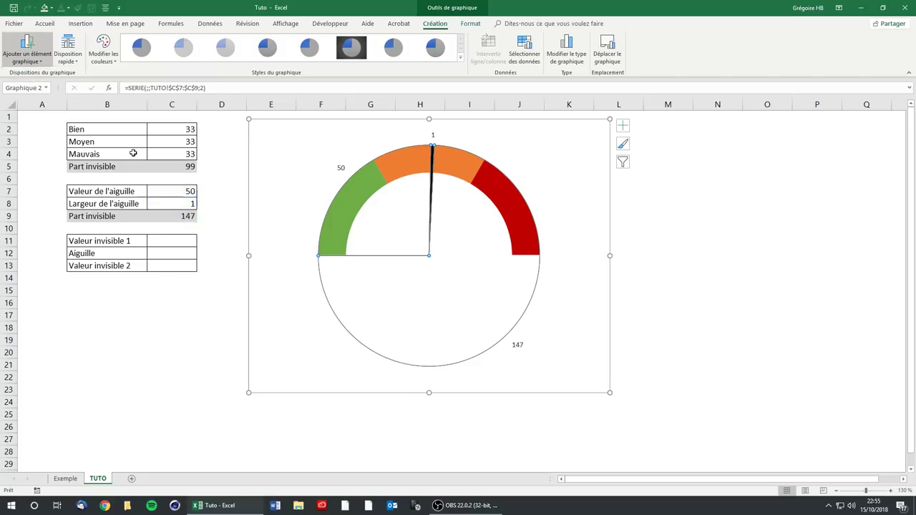
{"action": "left_click", "coordinate": [342, 166]}
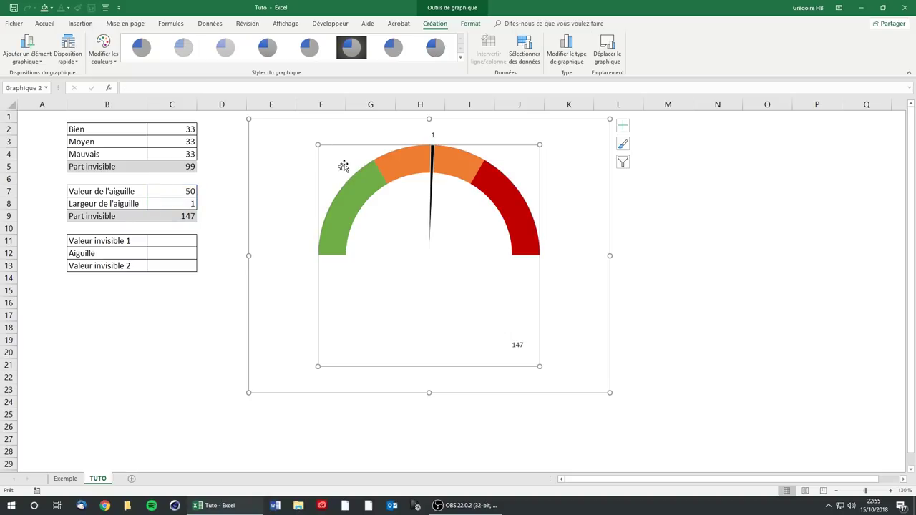
Set the data labels' font size to 16 pt, then select the needle values C7:C9.
{"action": "left_click", "coordinate": [44, 23]}
{"action": "left_click", "coordinate": [190, 41]}
{"action": "left_click", "coordinate": [189, 41]}
{"action": "left_click", "coordinate": [190, 41]}
{"action": "left_click", "coordinate": [190, 41]}
{"action": "left_click", "coordinate": [190, 42]}
{"action": "left_click", "coordinate": [189, 41]}
{"action": "left_click", "coordinate": [189, 41]}
{"action": "left_click", "coordinate": [190, 41]}
{"action": "left_click", "coordinate": [189, 41]}
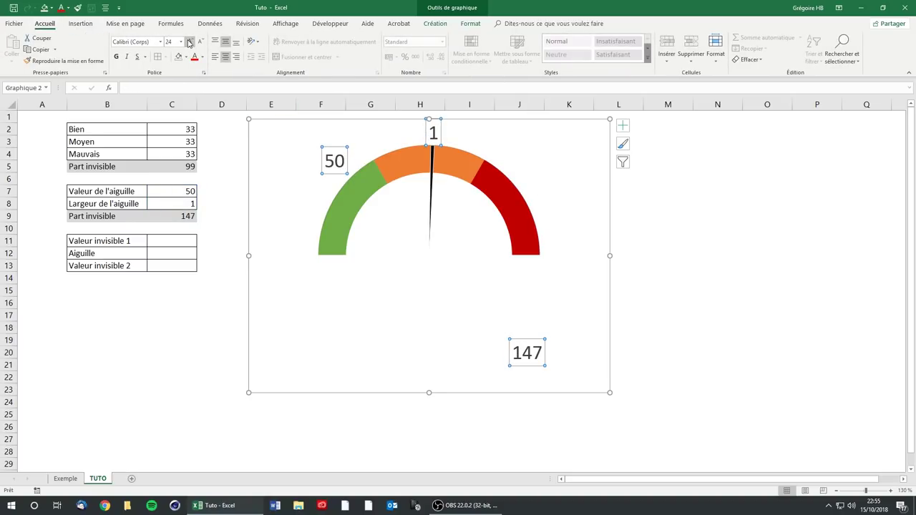
{"action": "left_click", "coordinate": [201, 42]}
{"action": "left_click", "coordinate": [201, 42]}
{"action": "left_click", "coordinate": [201, 42]}
{"action": "left_click", "coordinate": [277, 205]}
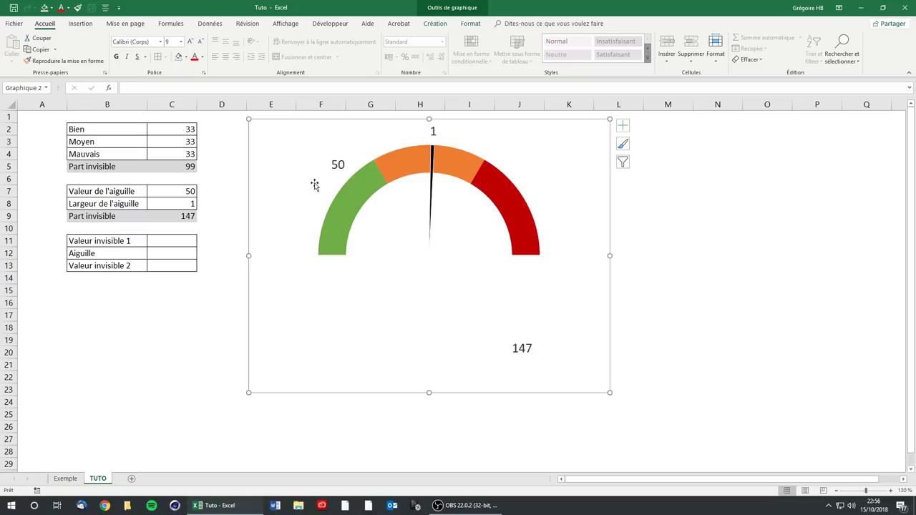
{"action": "left_click_drag", "start_coordinate": [188, 191], "coordinate": [185, 216]}
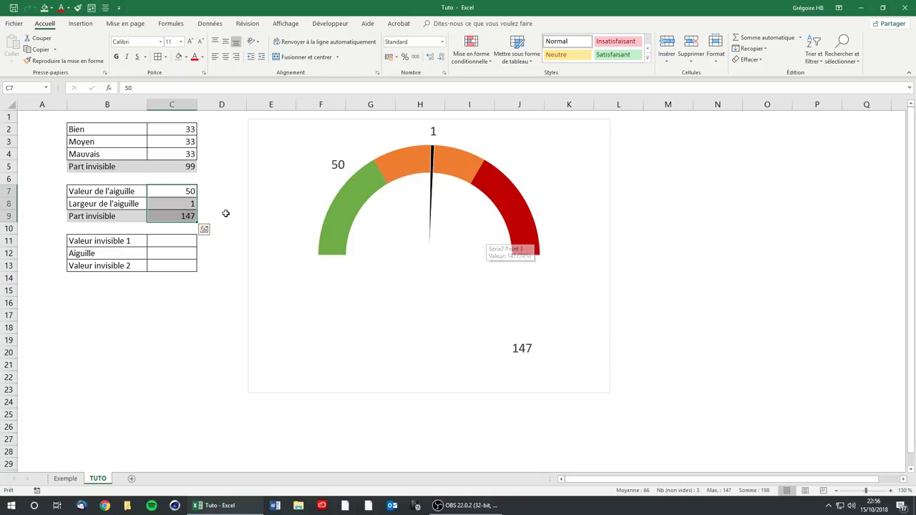
Enter 25 as the needle value in cell C7.
{"action": "left_click", "coordinate": [186, 194]}
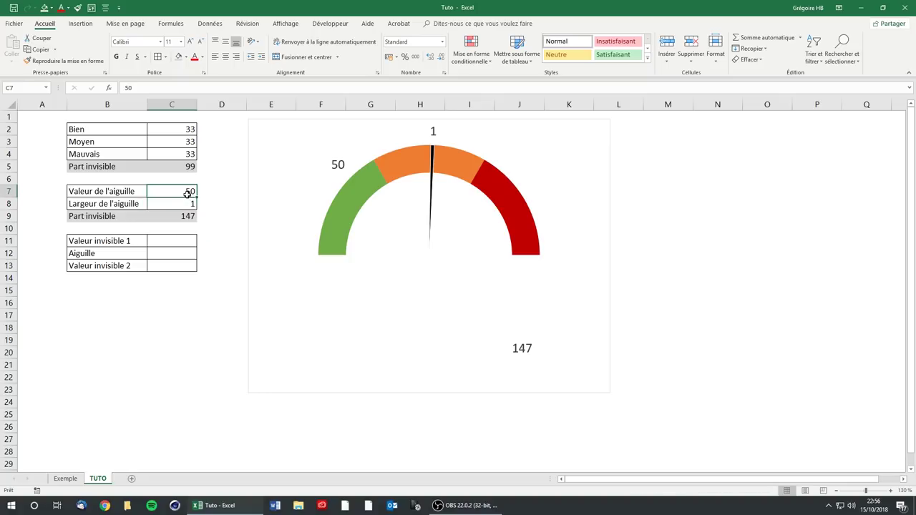
{"action": "type", "text": "25"}
{"action": "key", "text": "Return"}
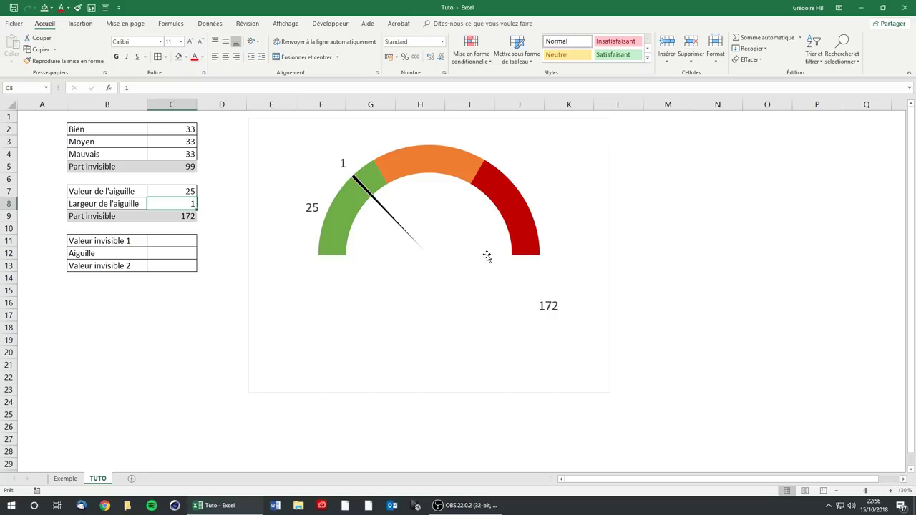
Check that the needle's data labels now read 25, 1 and 172 in the green zone.
{"action": "mouse_move", "coordinate": [487, 256]}
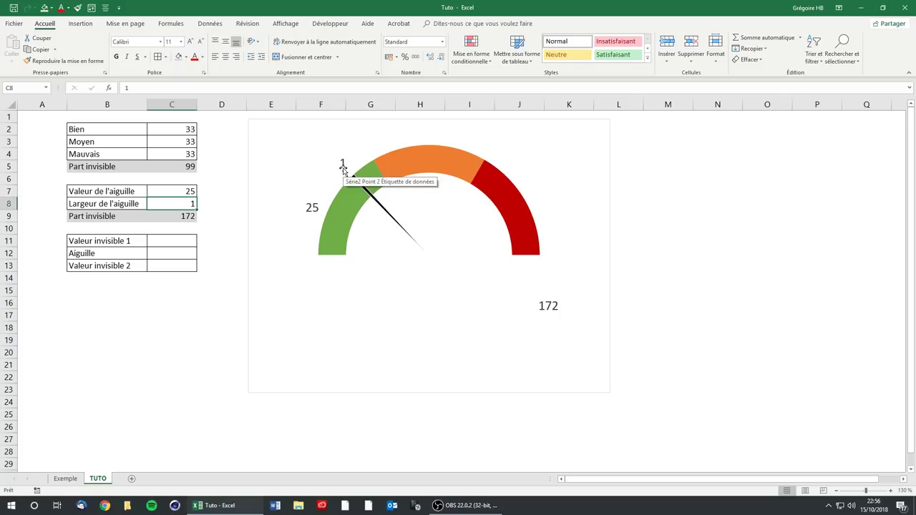
{"action": "left_click", "coordinate": [179, 190]}
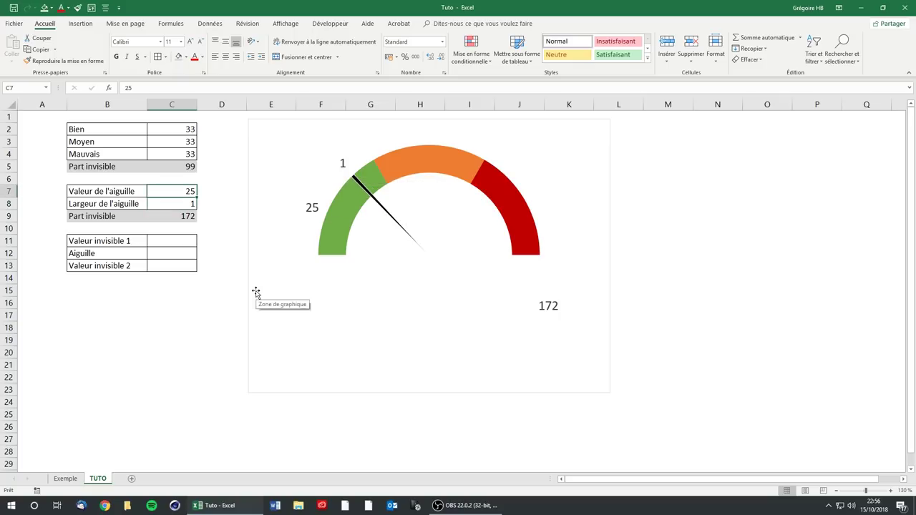
{"action": "left_click", "coordinate": [558, 307]}
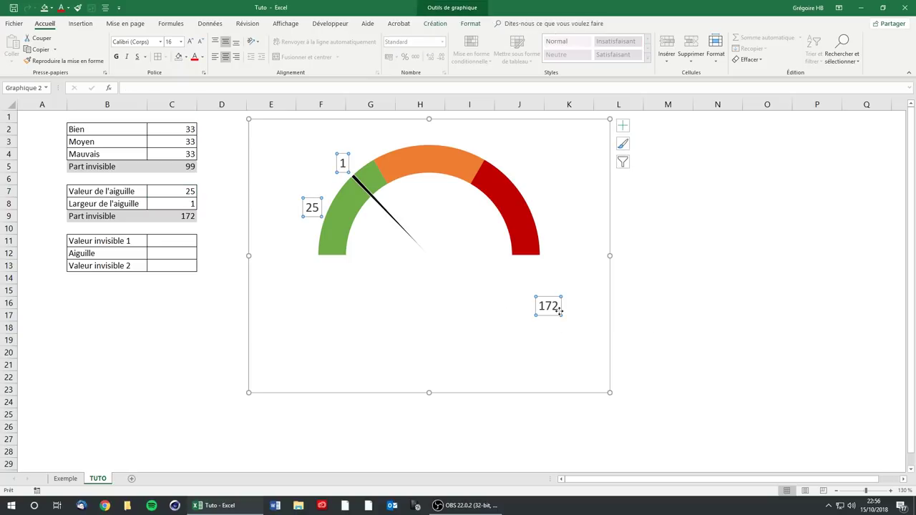
{"action": "left_click", "coordinate": [635, 316]}
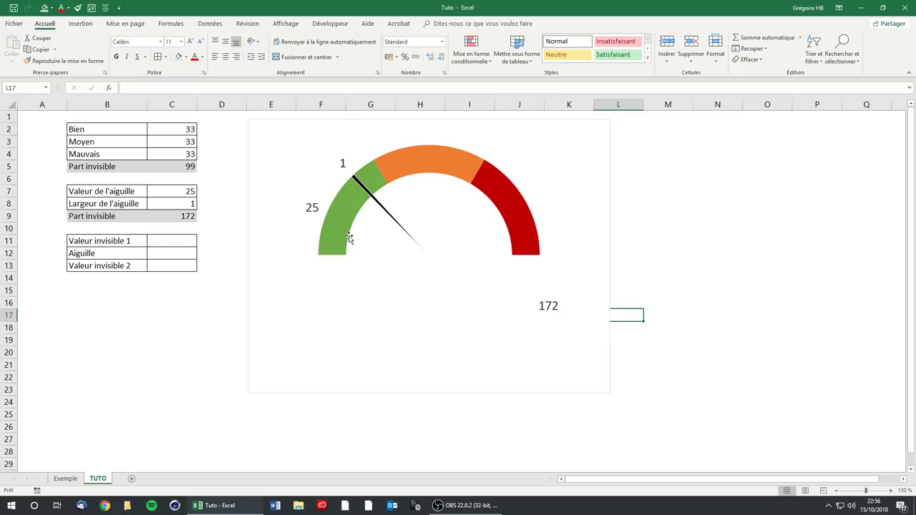
Link the Aiguille cell C12 to C7 with =C7, then select C11:C13 and the needle's labels.
{"action": "mouse_move", "coordinate": [351, 238]}
{"action": "left_click_drag", "start_coordinate": [101, 242], "coordinate": [185, 266]}
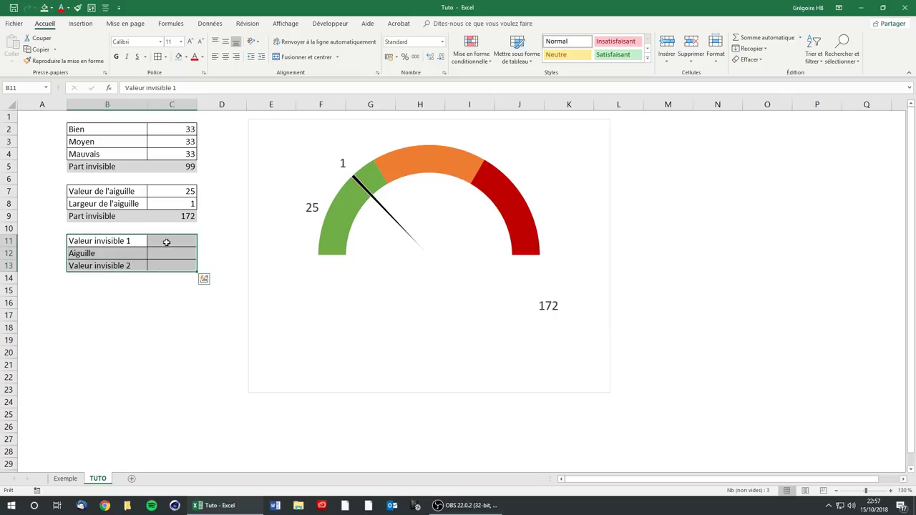
{"action": "left_click", "coordinate": [166, 242]}
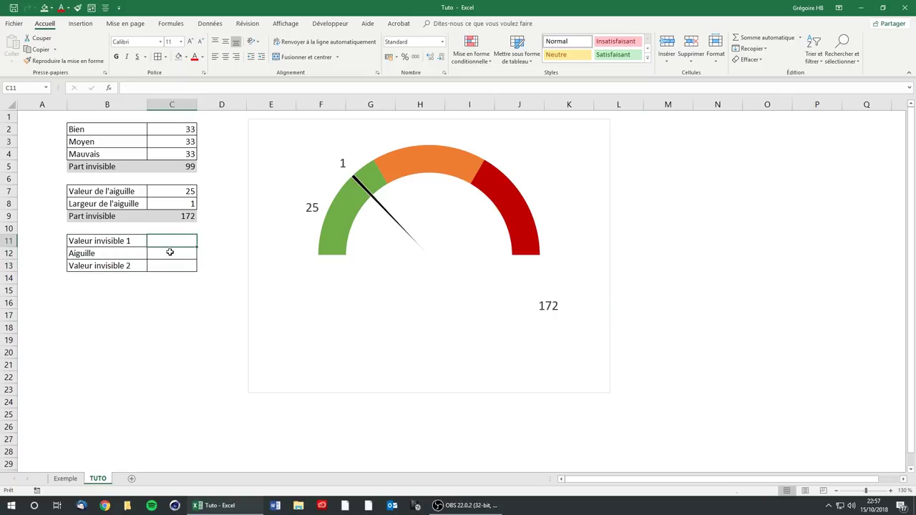
{"action": "left_click", "coordinate": [170, 253]}
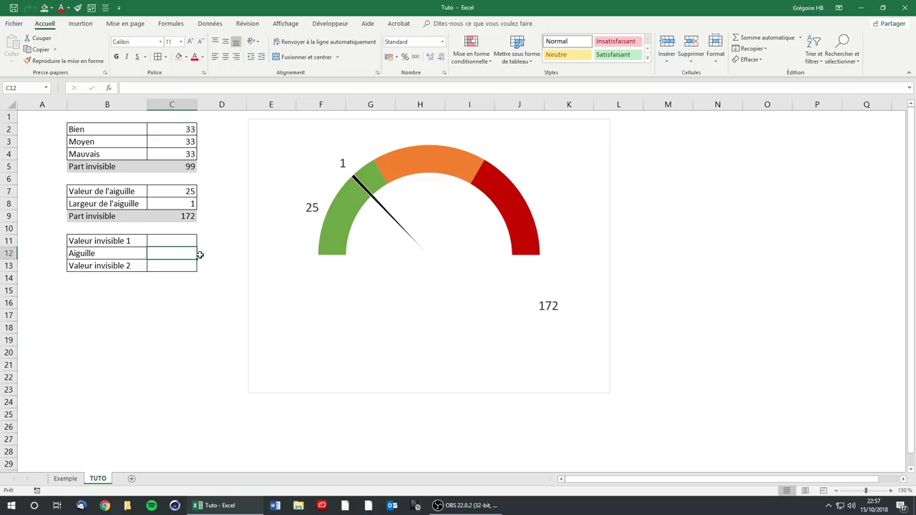
{"action": "type", "text": "="}
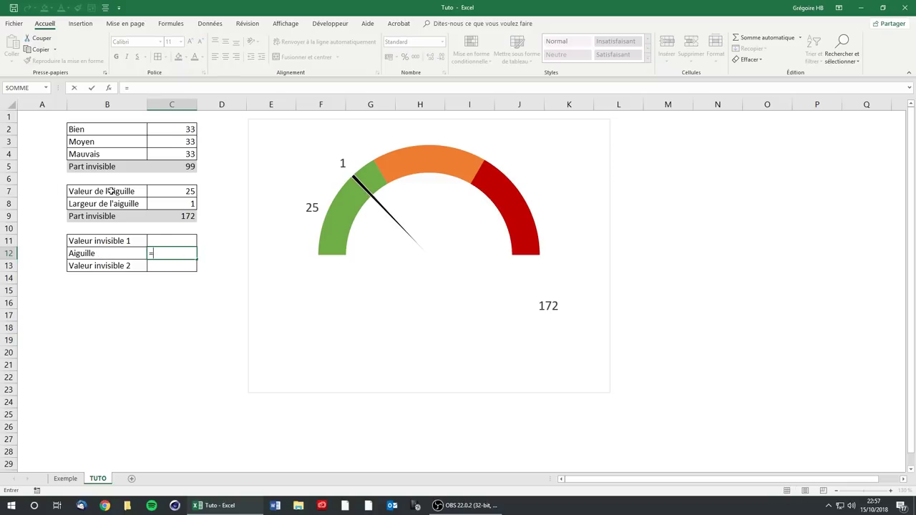
{"action": "left_click", "coordinate": [172, 193]}
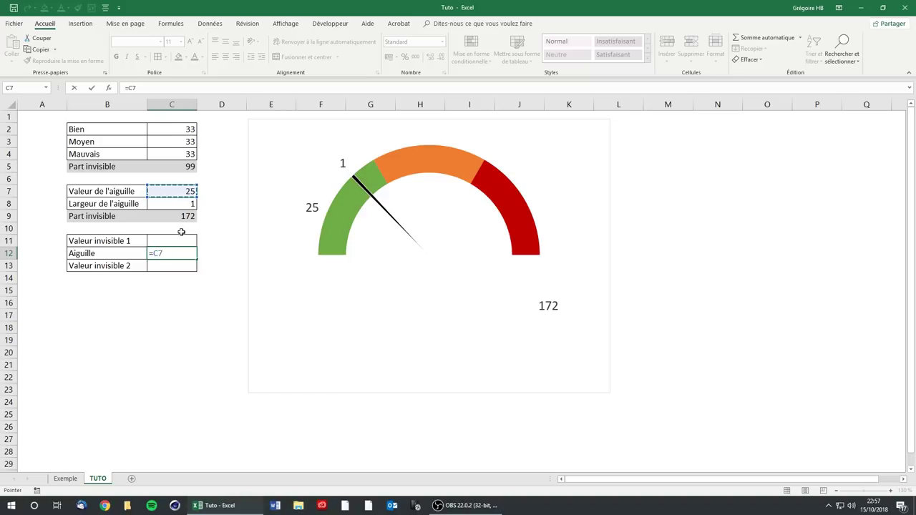
{"action": "key", "text": "Return"}
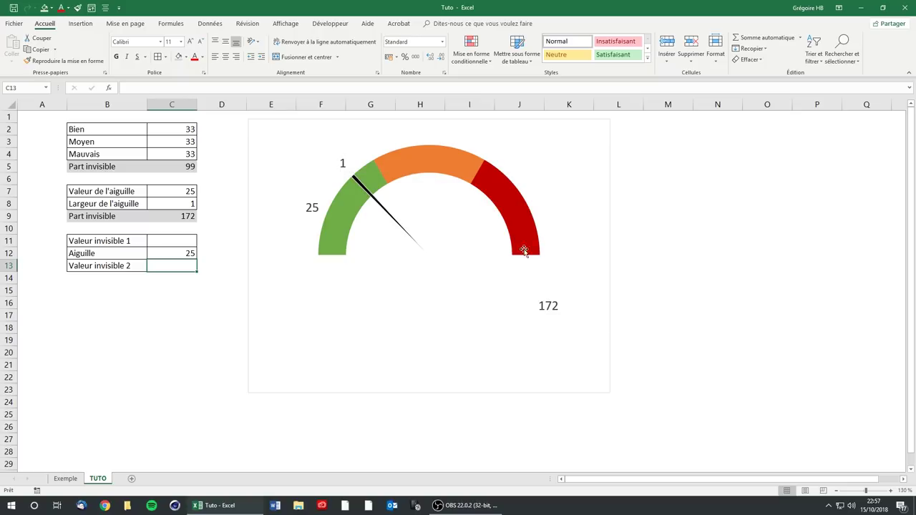
{"action": "left_click_drag", "start_coordinate": [171, 239], "coordinate": [172, 266]}
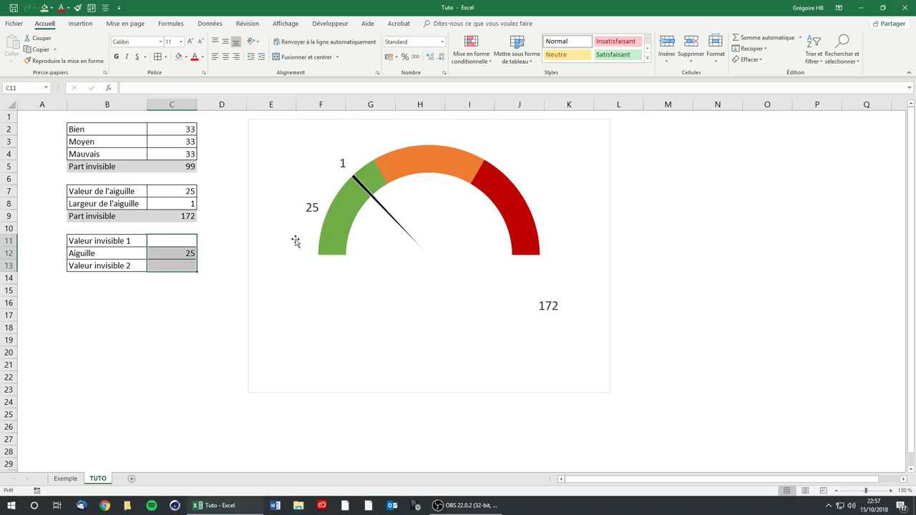
{"action": "left_click", "coordinate": [344, 165]}
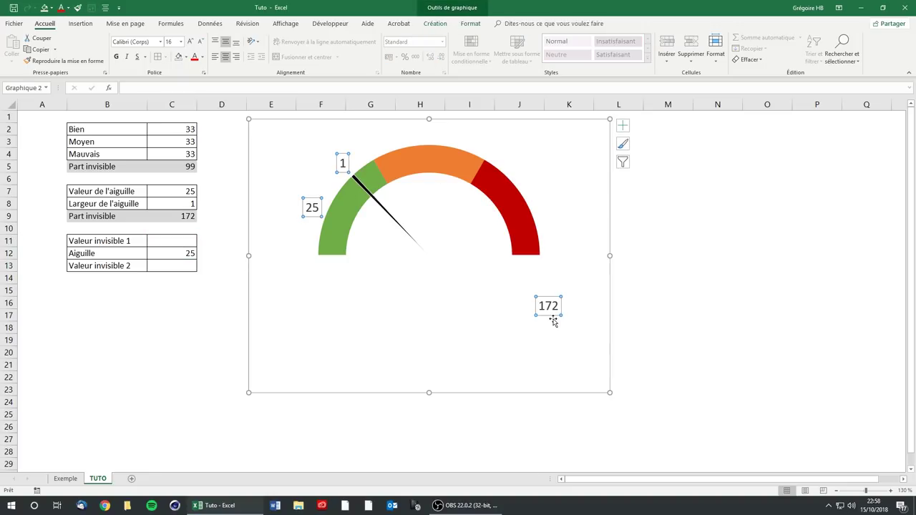
Make the needle labels use Value From Cells C11:C13 with Value unticked, leaving only 25.
{"action": "right_click", "coordinate": [346, 160]}
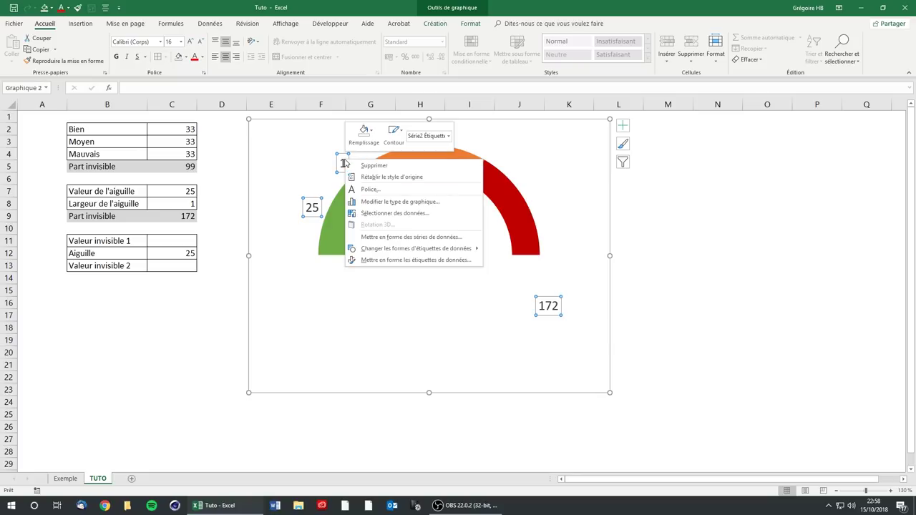
{"action": "left_click", "coordinate": [473, 261]}
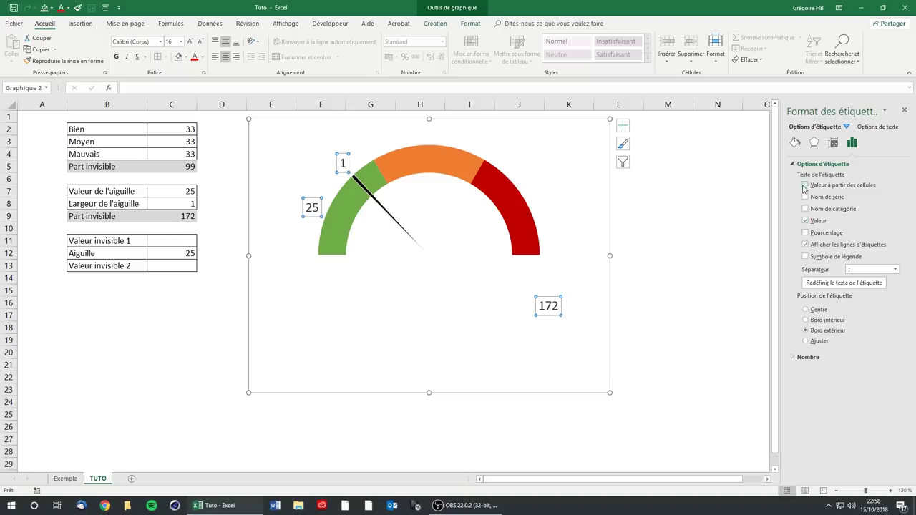
{"action": "left_click", "coordinate": [805, 185]}
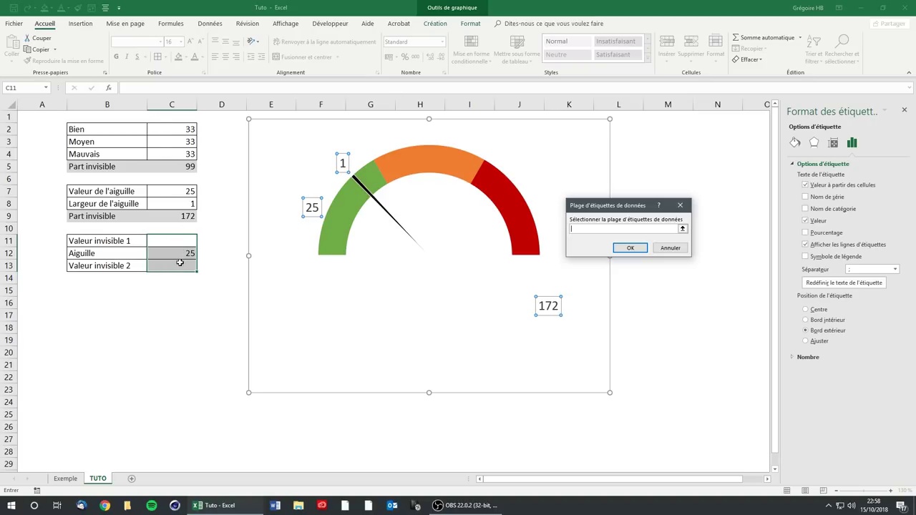
{"action": "left_click", "coordinate": [178, 243]}
{"action": "left_click_drag", "start_coordinate": [178, 243], "coordinate": [178, 266]}
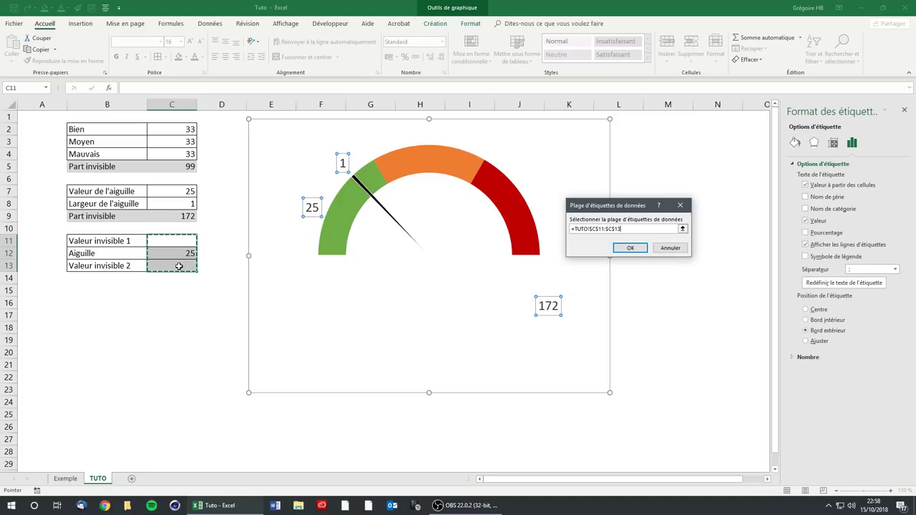
{"action": "key", "text": "Return"}
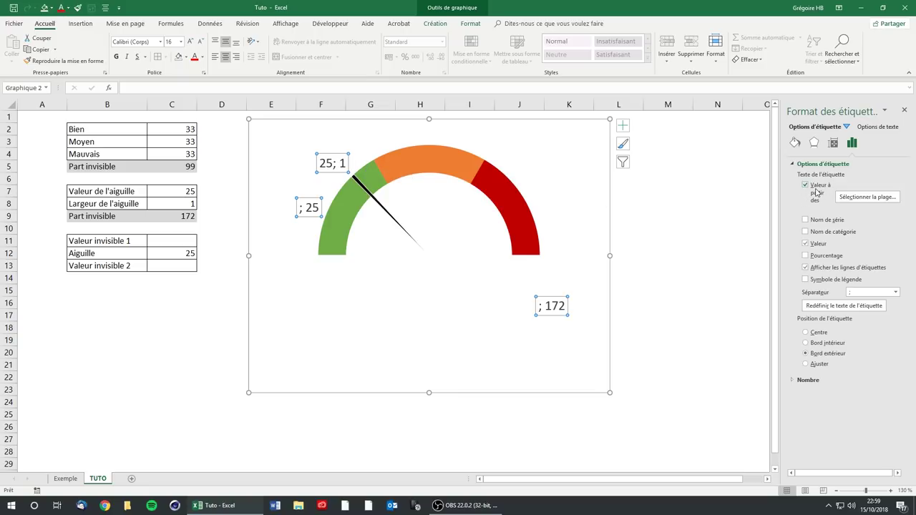
{"action": "left_click", "coordinate": [806, 244]}
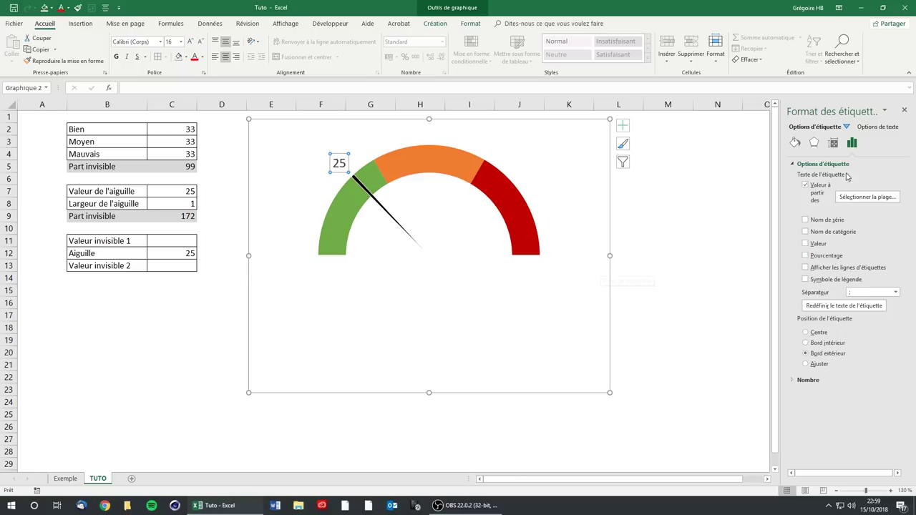
{"action": "left_click", "coordinate": [903, 112]}
{"action": "left_click", "coordinate": [702, 180]}
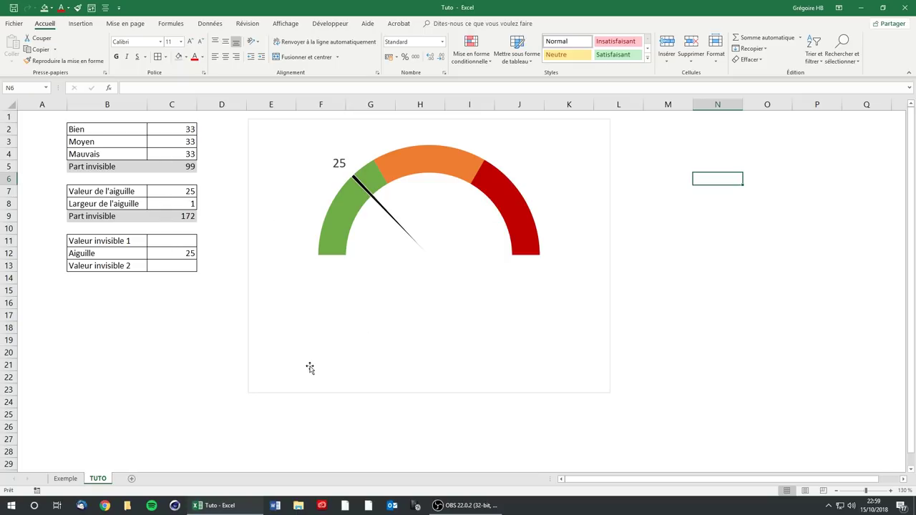
Give the Bien, Moyen and Mauvais values in C2:C4 a gold fill.
{"action": "left_click", "coordinate": [171, 190]}
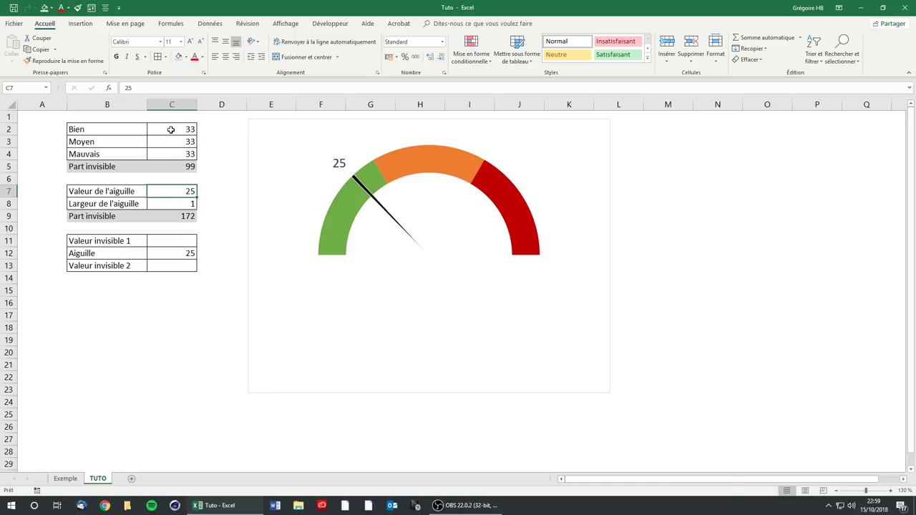
{"action": "left_click_drag", "start_coordinate": [171, 130], "coordinate": [172, 153]}
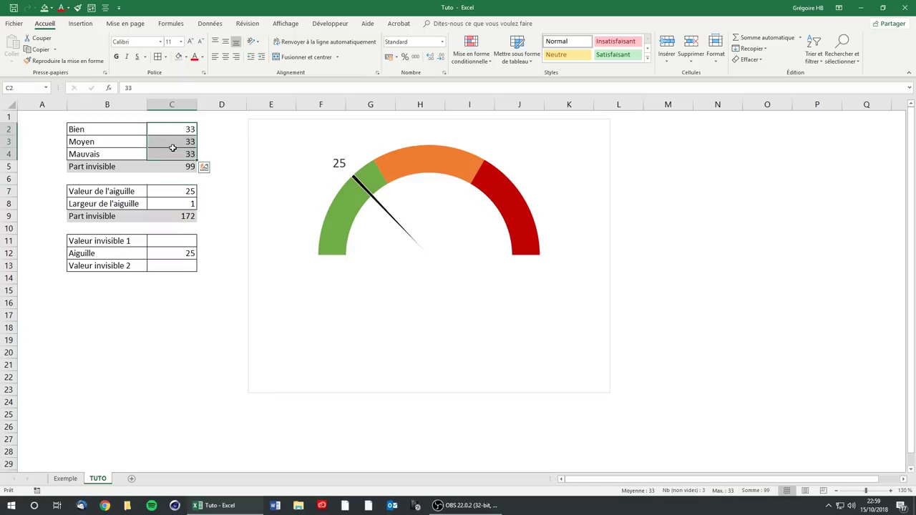
{"action": "left_click", "coordinate": [185, 59]}
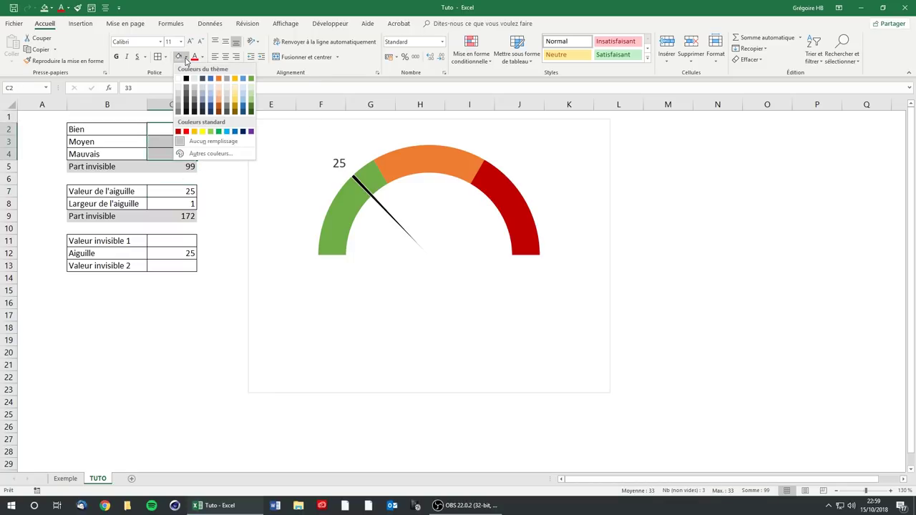
{"action": "left_click", "coordinate": [236, 82]}
{"action": "left_click", "coordinate": [223, 144]}
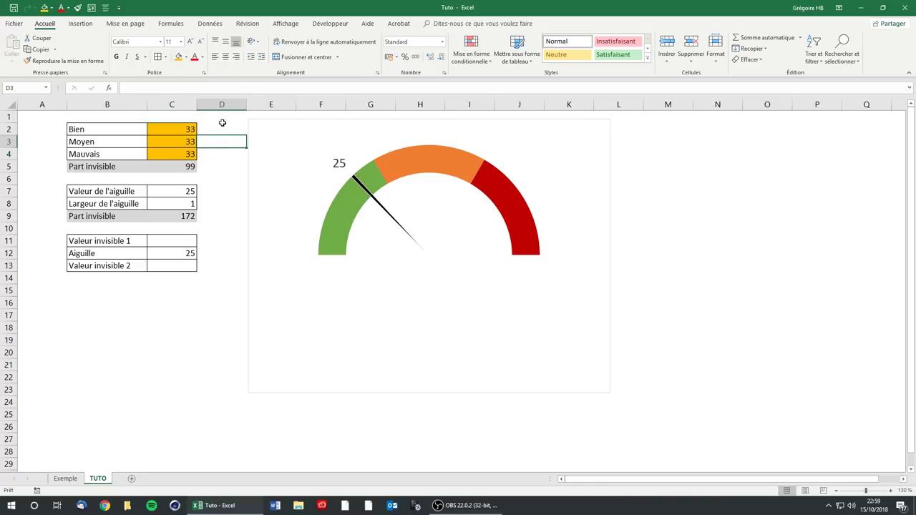
{"action": "left_click", "coordinate": [48, 129]}
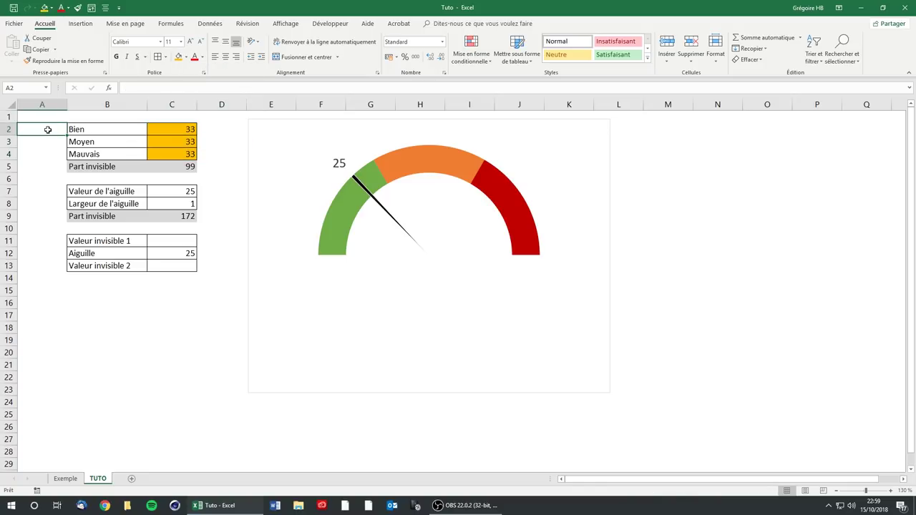
Reselect C2:C4, then select the needle value cell C7 for its own fill colour.
{"action": "left_click", "coordinate": [177, 130]}
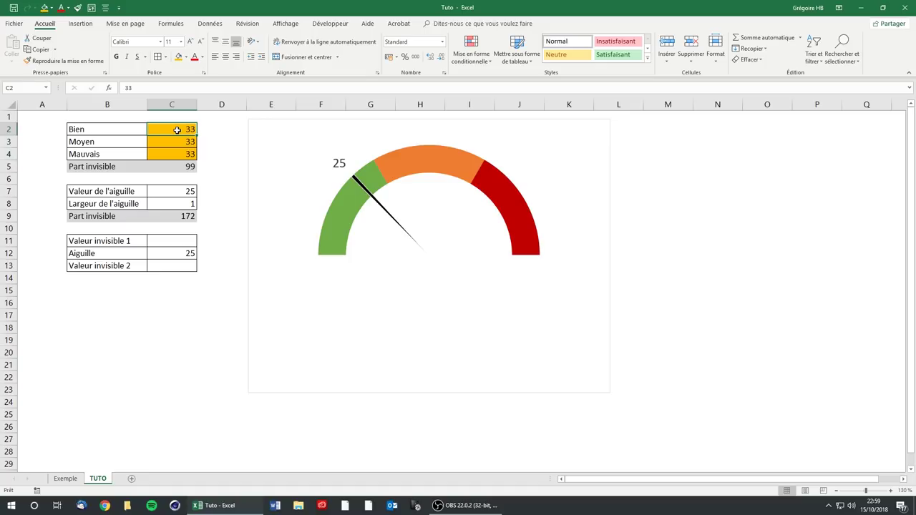
{"action": "left_click", "coordinate": [185, 151]}
{"action": "left_click", "coordinate": [181, 140]}
{"action": "left_click_drag", "start_coordinate": [172, 127], "coordinate": [173, 152]}
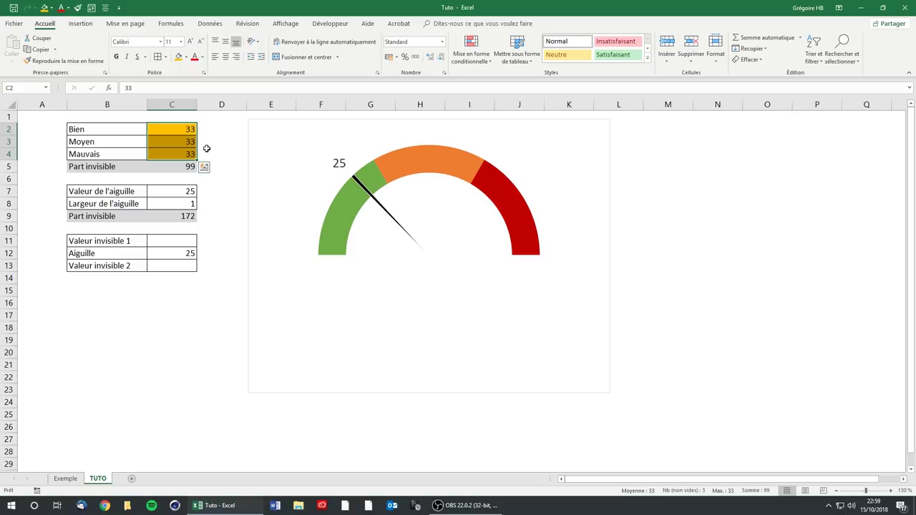
{"action": "left_click", "coordinate": [184, 190]}
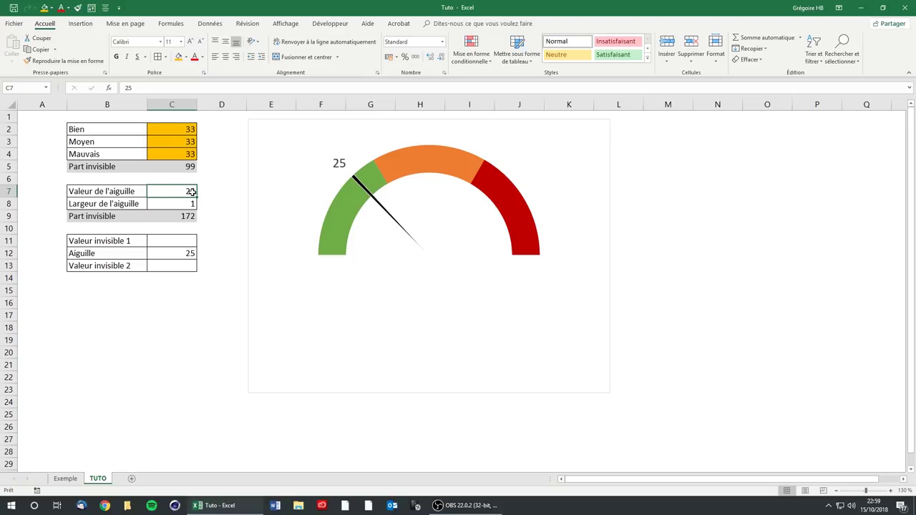
{"action": "left_click", "coordinate": [185, 58]}
Fill the needle value cell C7 green and enter 33 as its value.
{"action": "left_click", "coordinate": [251, 79]}
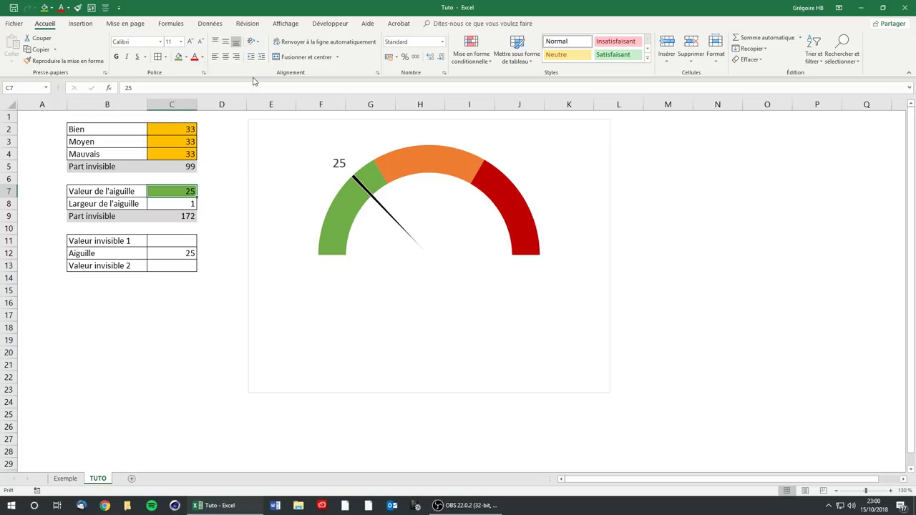
{"action": "left_click", "coordinate": [219, 190]}
{"action": "left_click", "coordinate": [172, 191]}
{"action": "type", "text": "33"}
{"action": "key", "text": "ctrl+Return"}
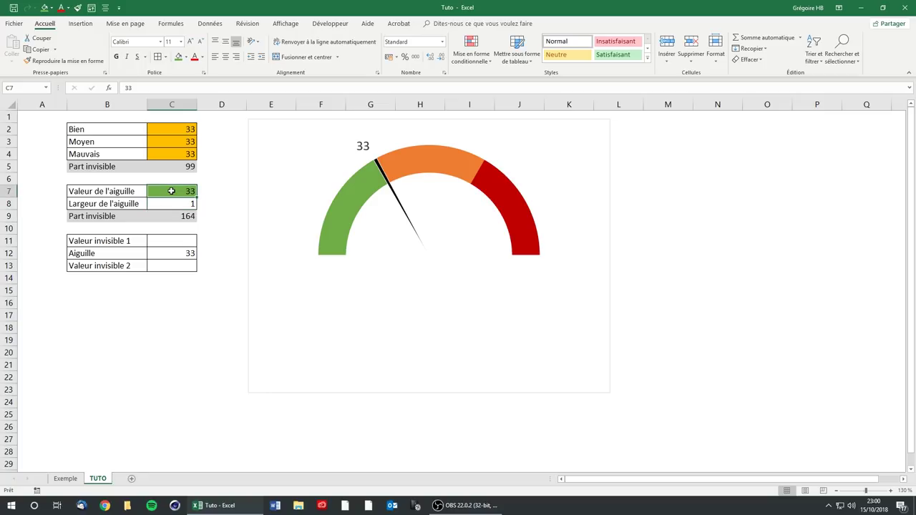
Change the needle value to 80 so it points into the red zone, and save the workbook.
{"action": "type", "text": "80"}
{"action": "key", "text": "Return"}
{"action": "left_click", "coordinate": [171, 191]}
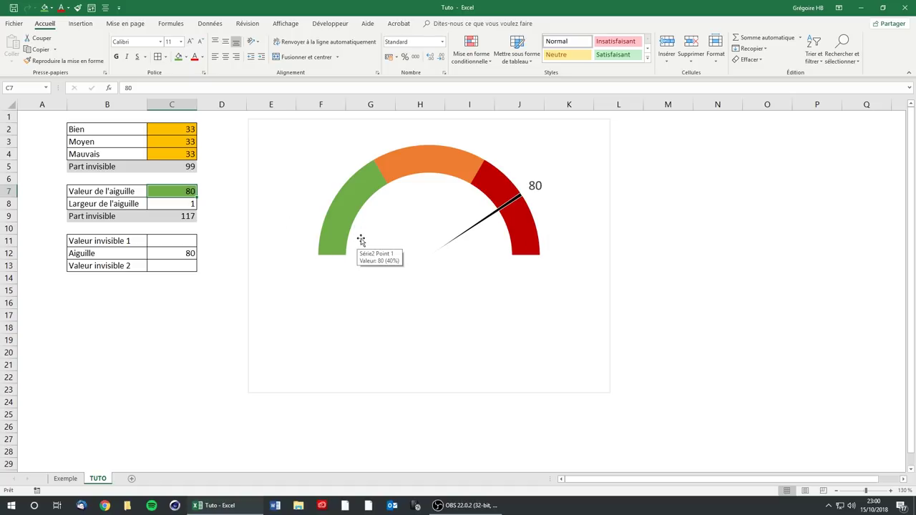
{"action": "left_click", "coordinate": [213, 212]}
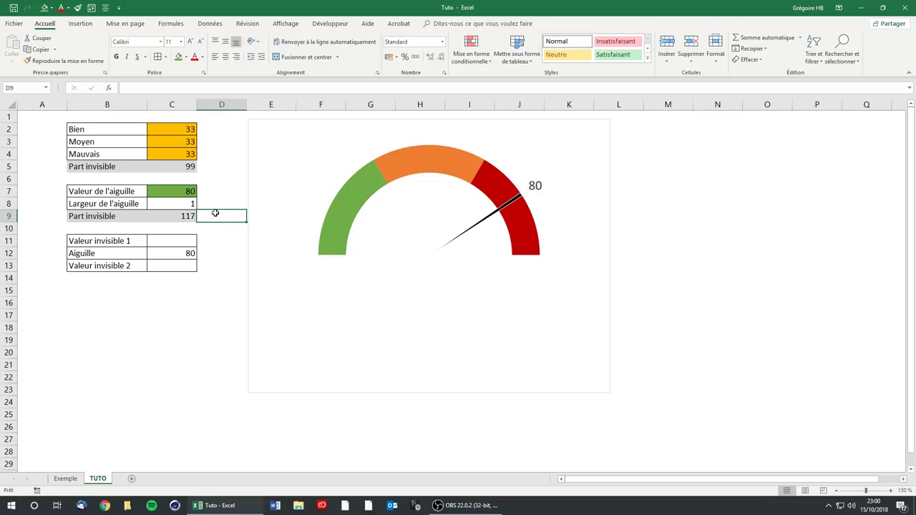
{"action": "key", "text": "ctrl+s"}
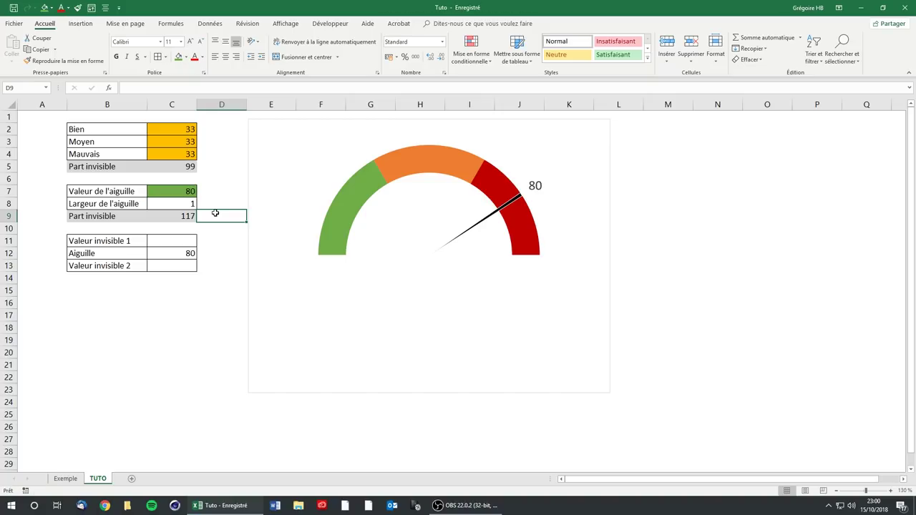